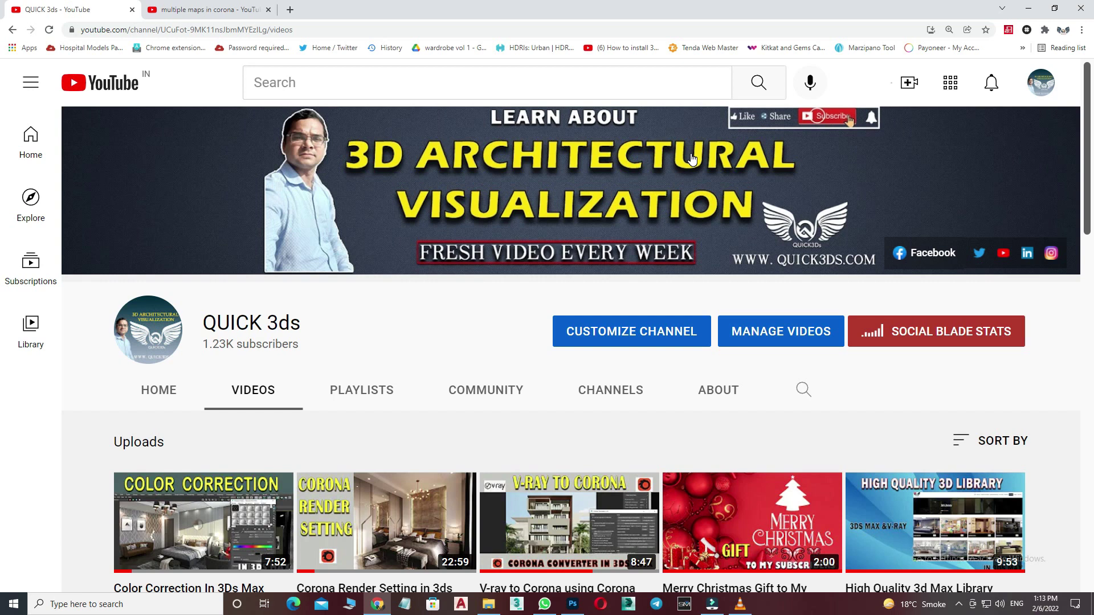
Check the active renderer in Render Setup, leaving V-Ray 5 selected
scroll(605, 285, "down", 2)
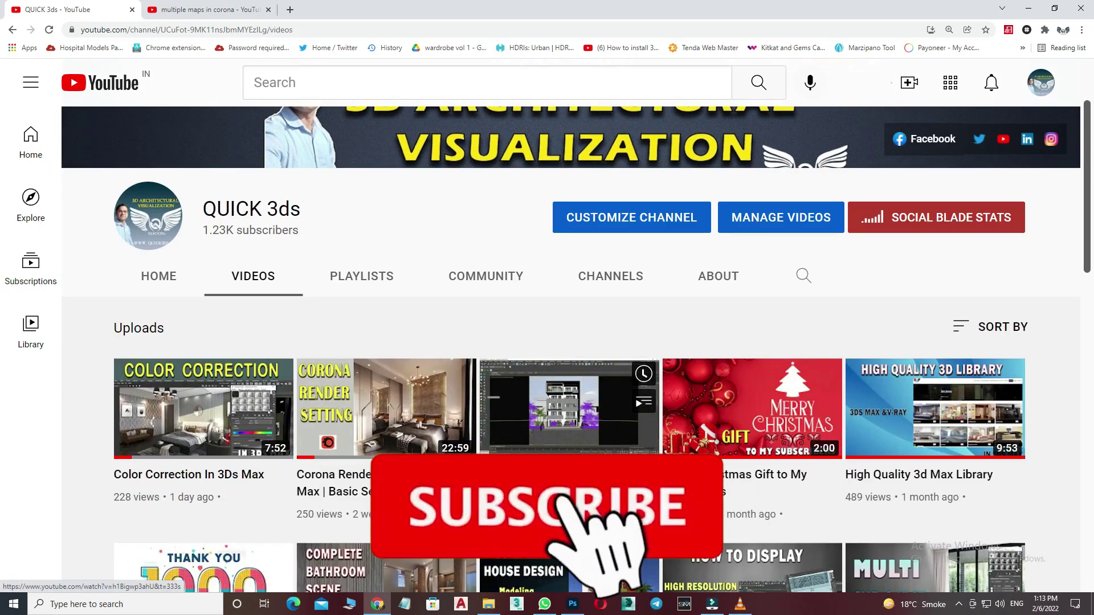
mouse_move(568, 408)
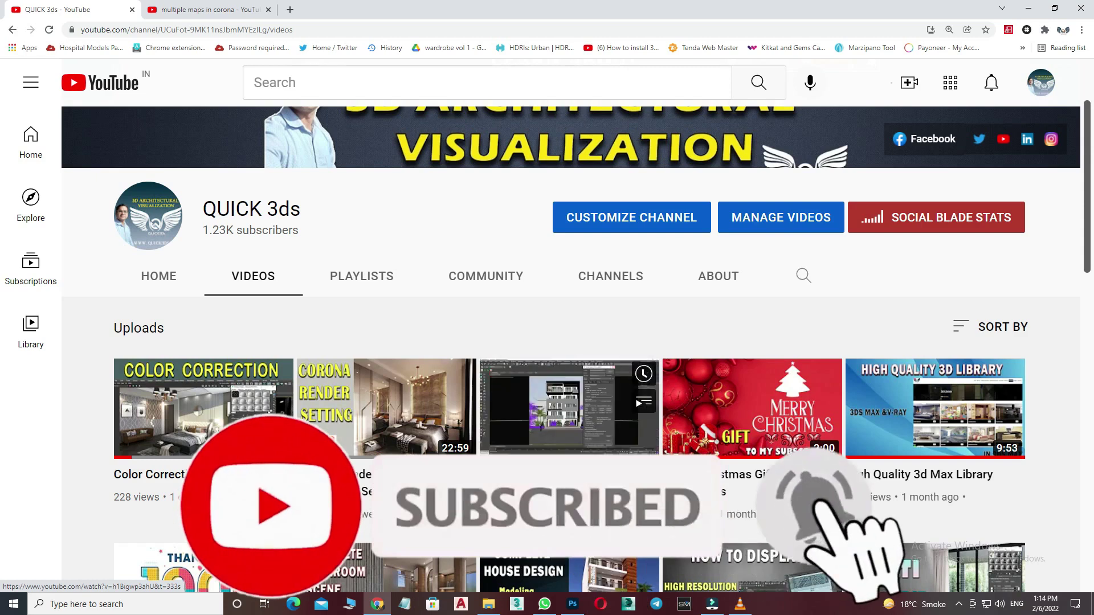
scroll(522, 393, "down", 1)
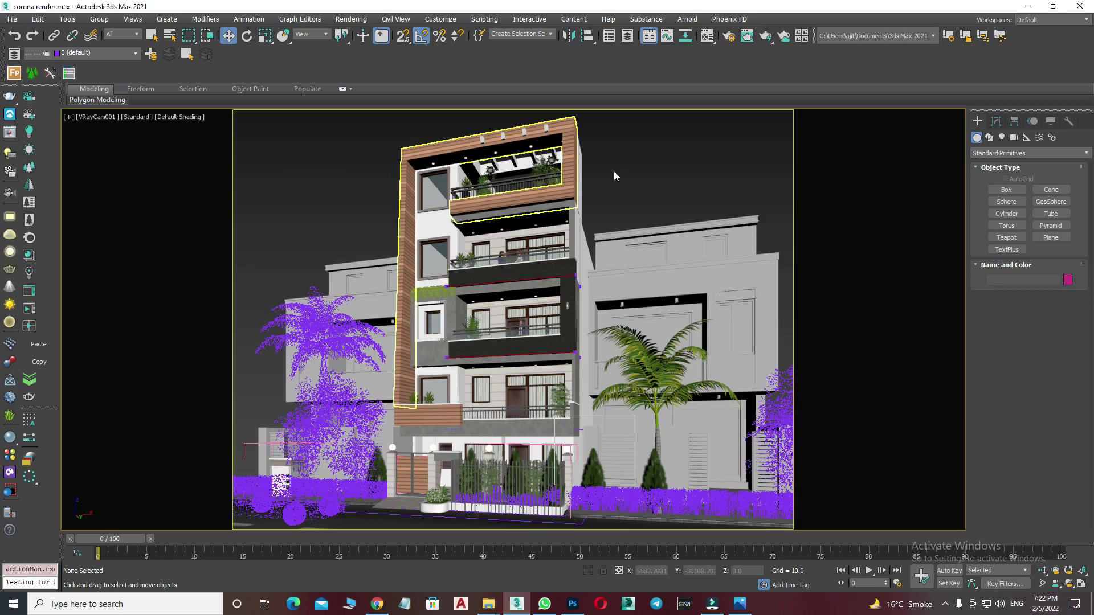
left_click(729, 37)
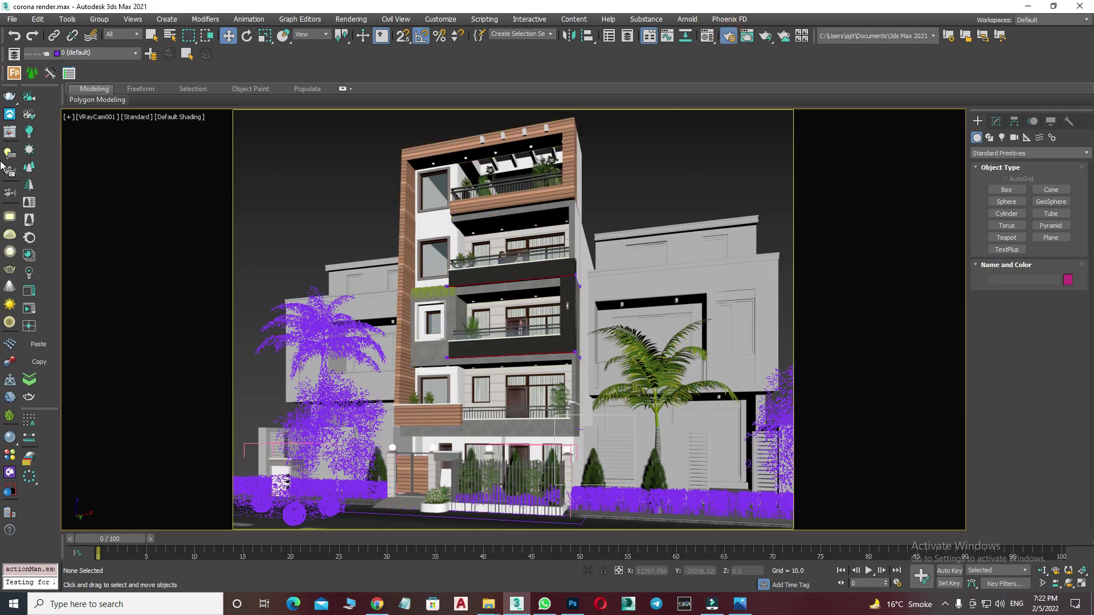
left_click_drag(561, 118, 647, 83)
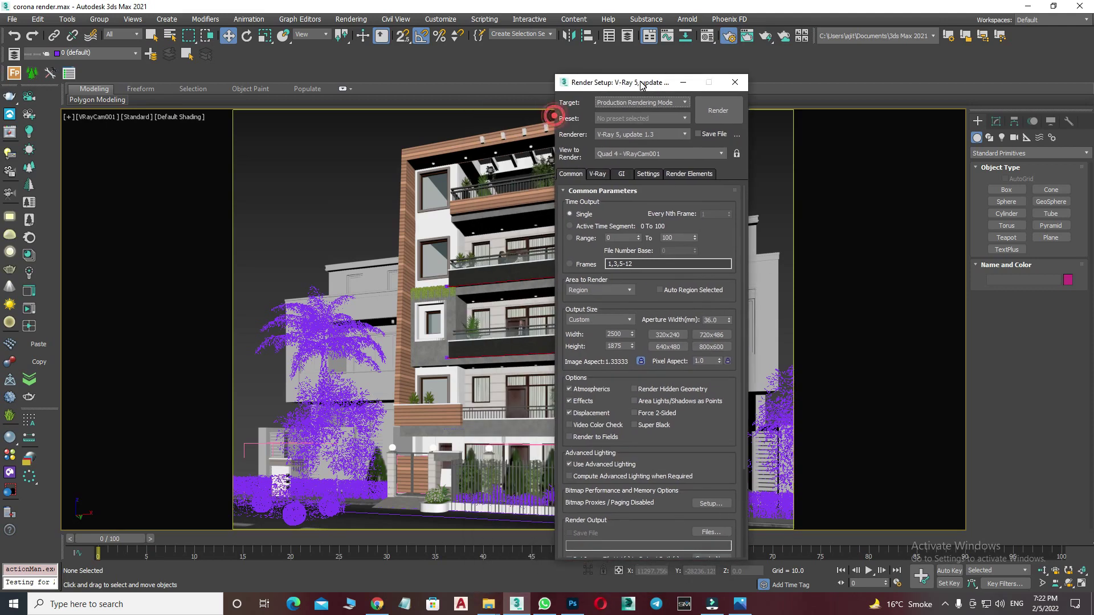
left_click(638, 134)
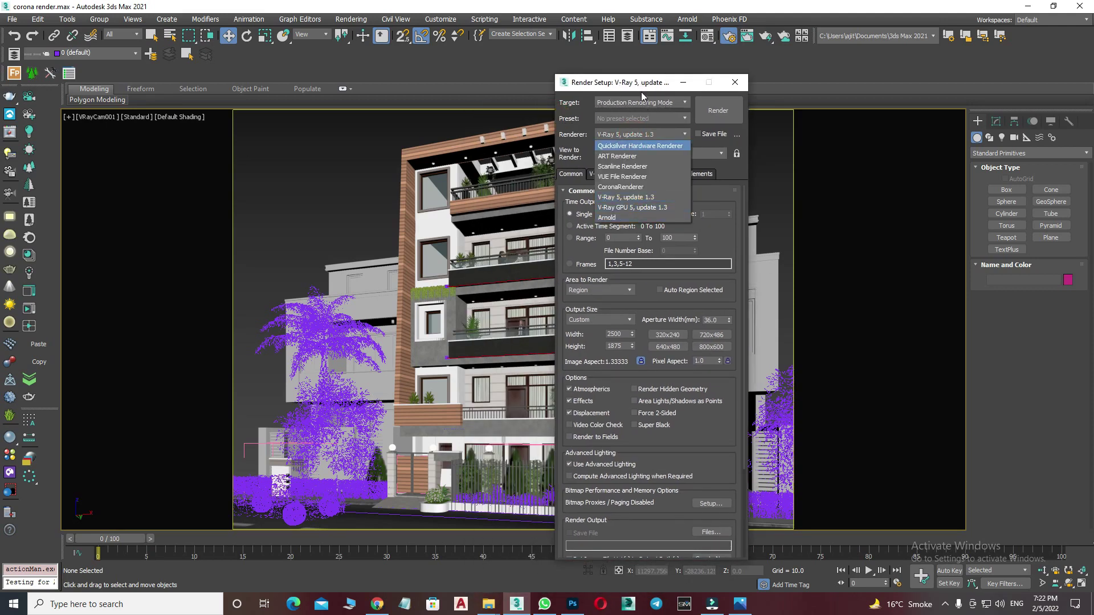
left_click_drag(638, 83, 638, 66)
left_click(598, 157)
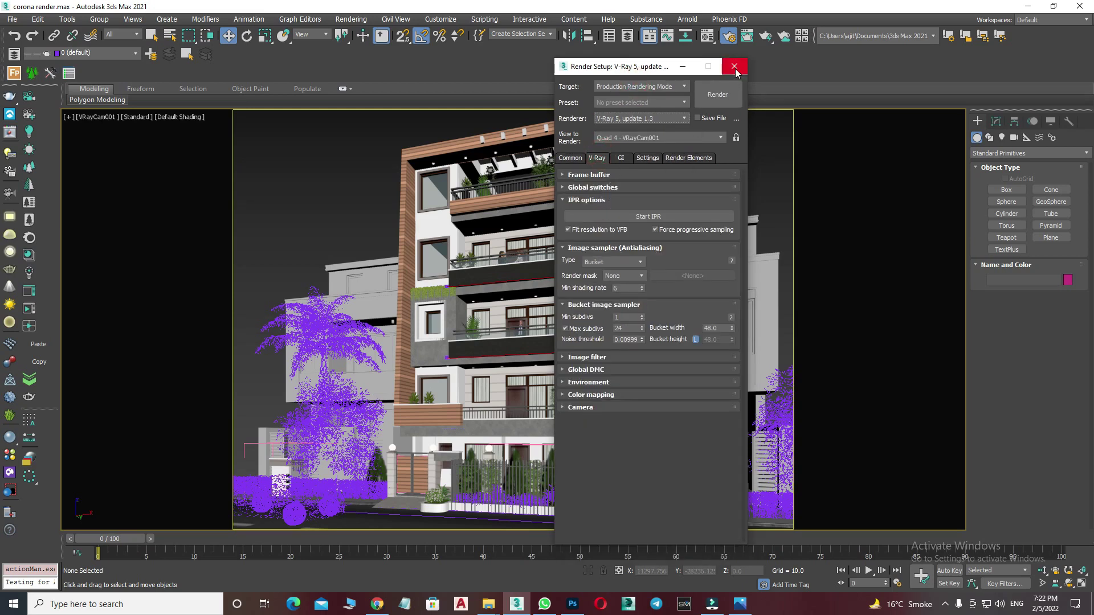
left_click(735, 66)
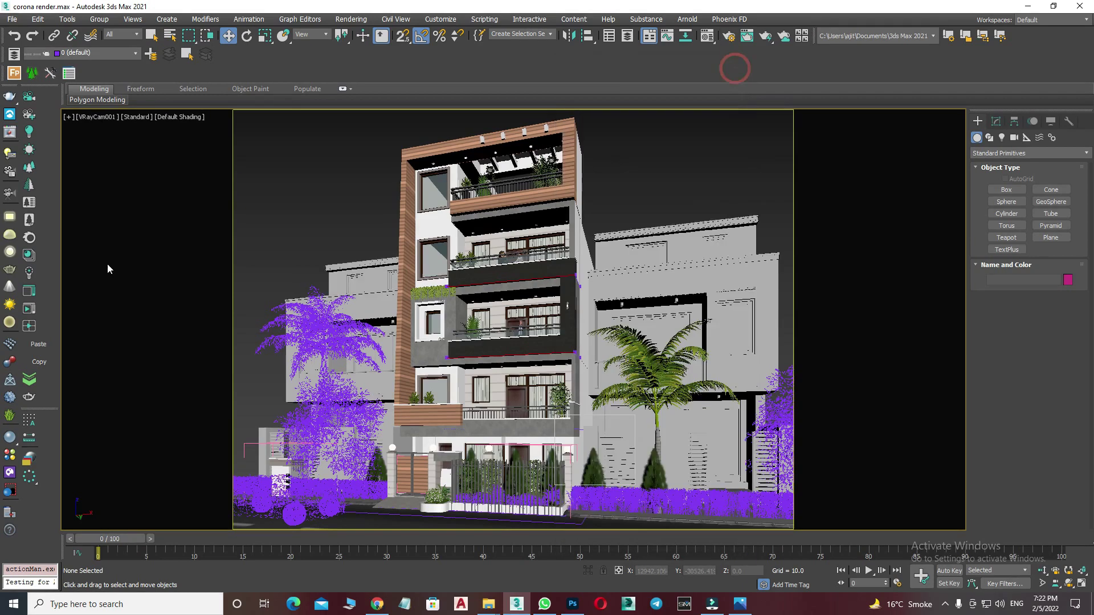
Run the Corona Converter on Everything, acknowledge the warning, and start Convert Proxies
left_click(29, 239)
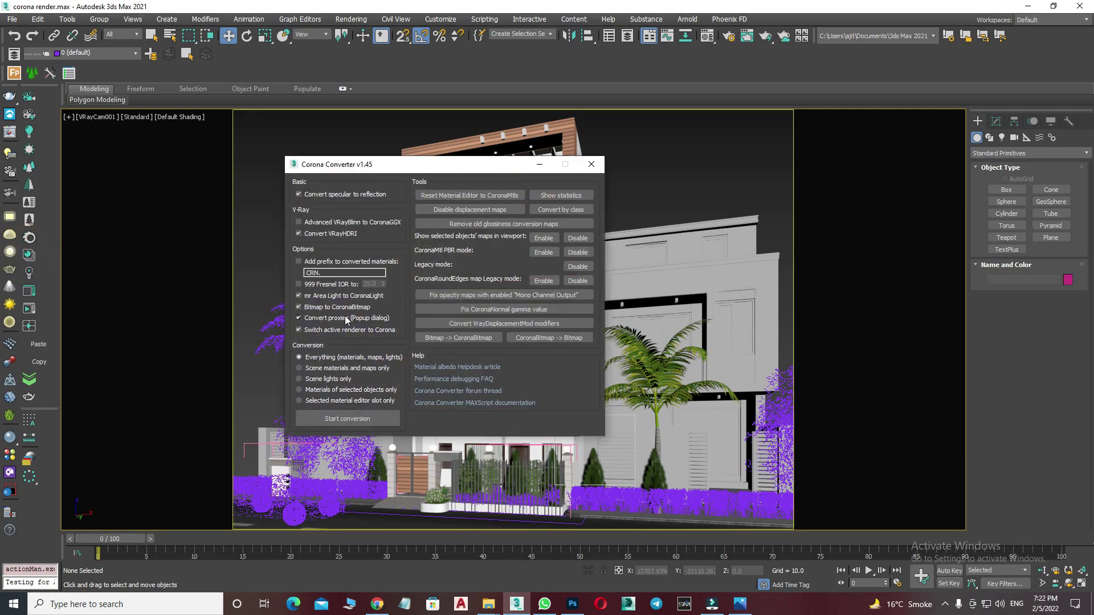
left_click_drag(369, 168, 377, 167)
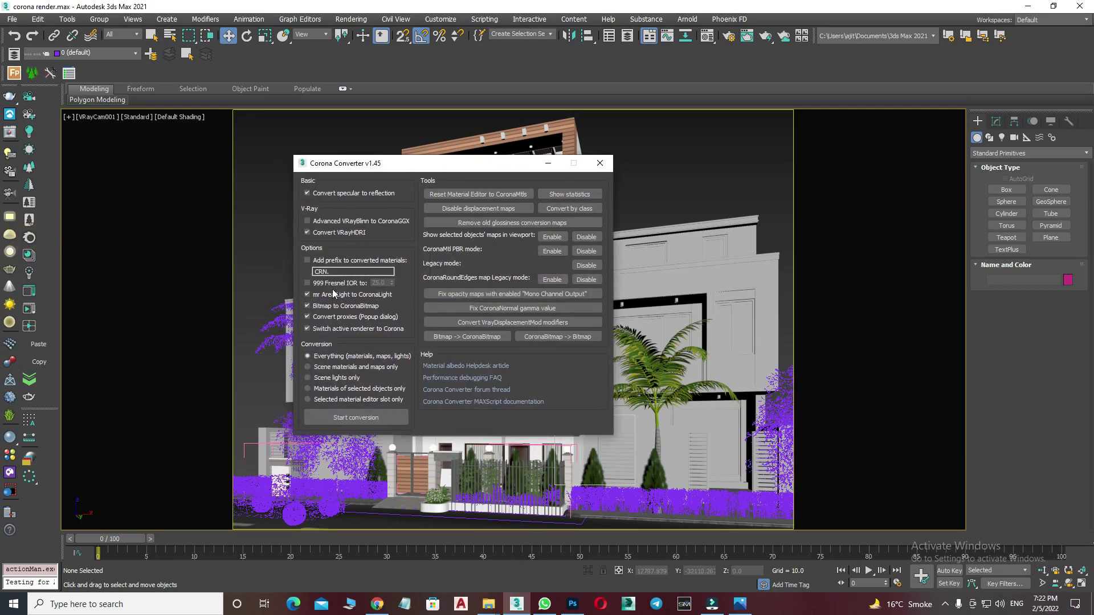
left_click(357, 417)
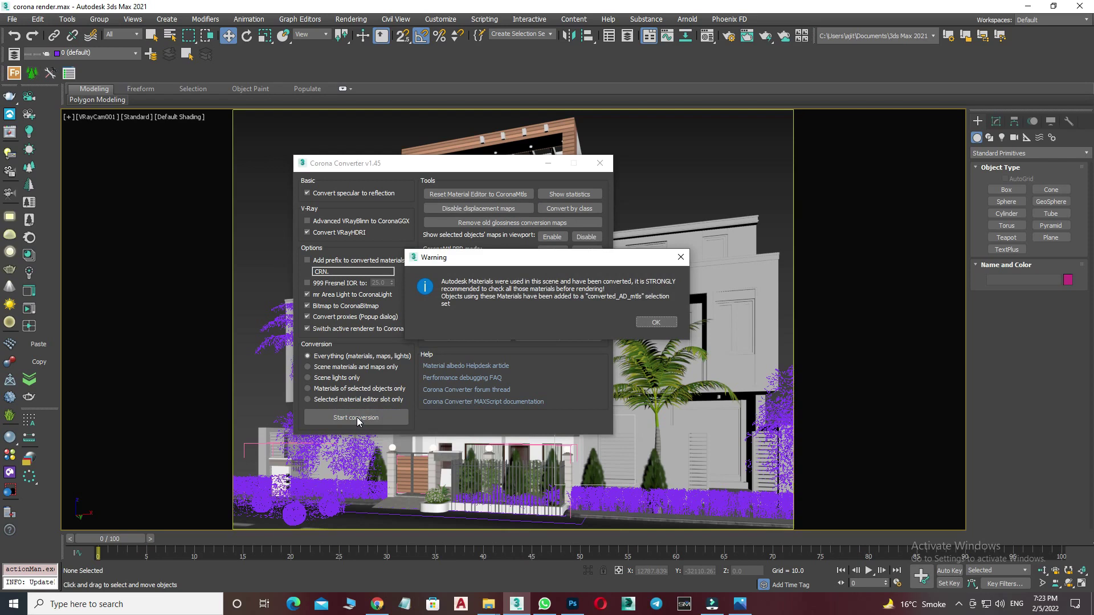
left_click(648, 323)
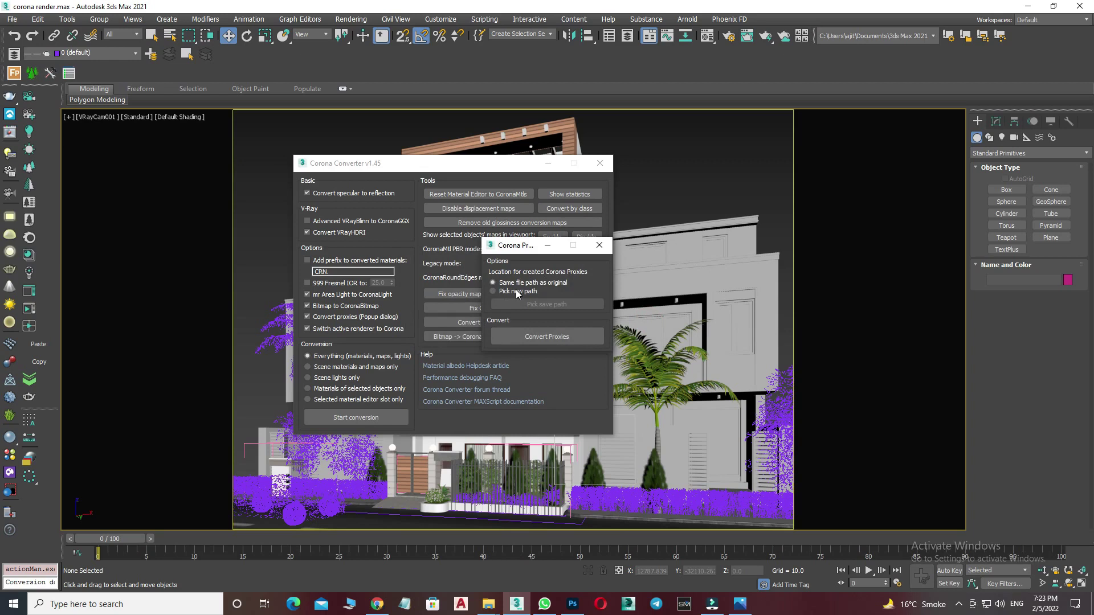
left_click(532, 338)
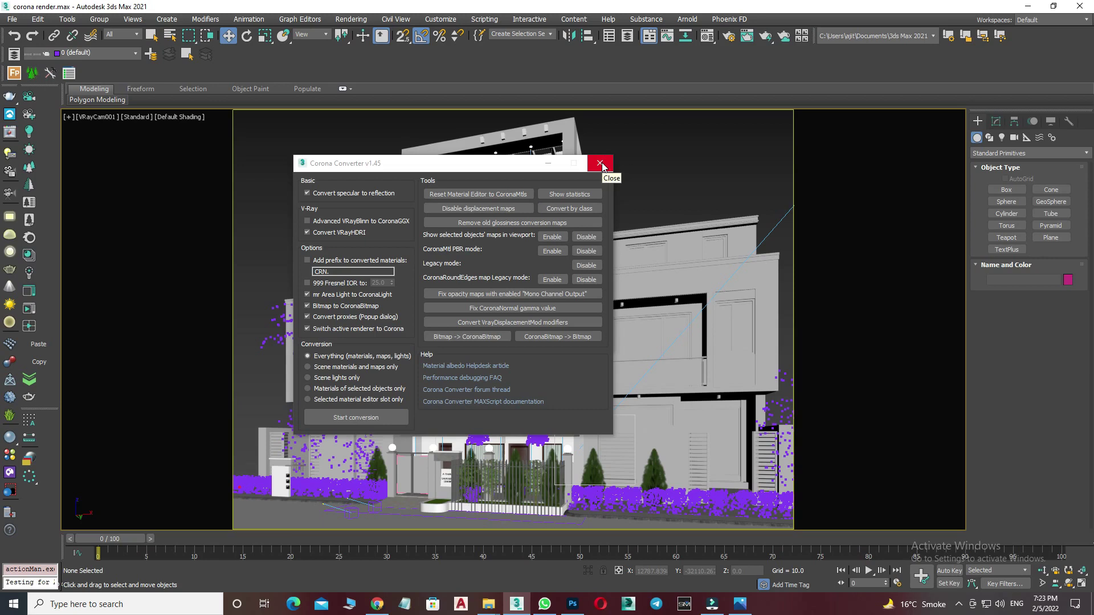
left_click(601, 164)
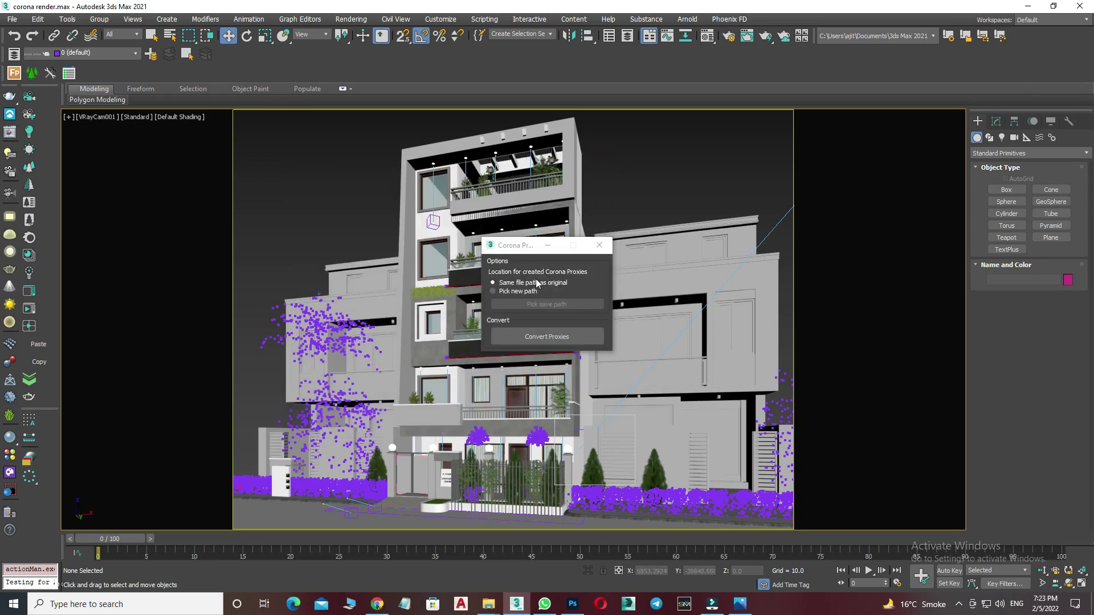
Convert the proxies at their original file path, then toggle Edged Faces on and off
left_click(542, 337)
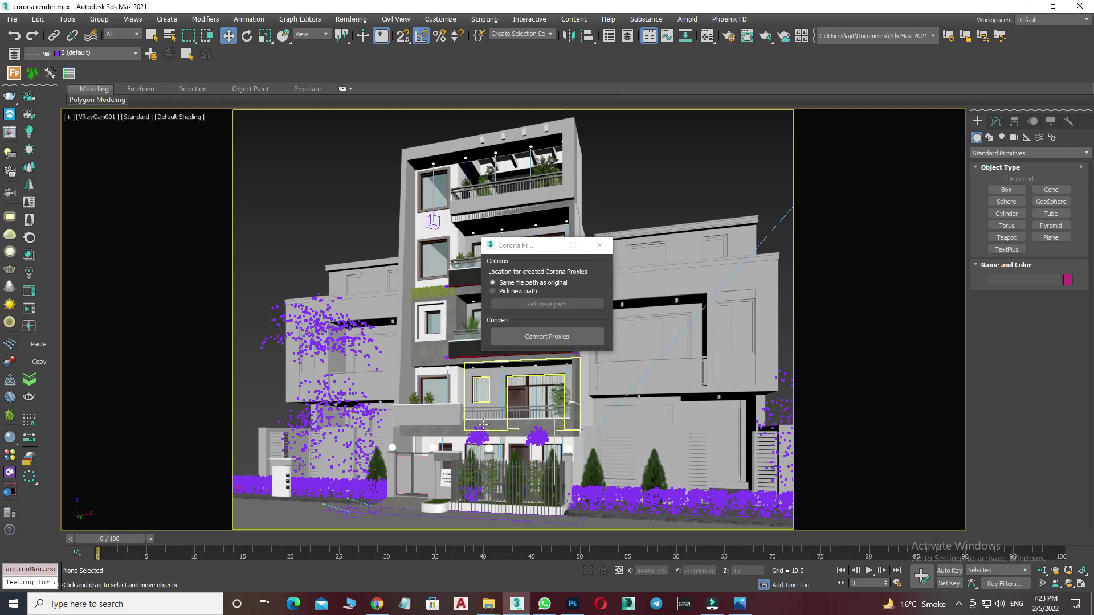
left_click(599, 247)
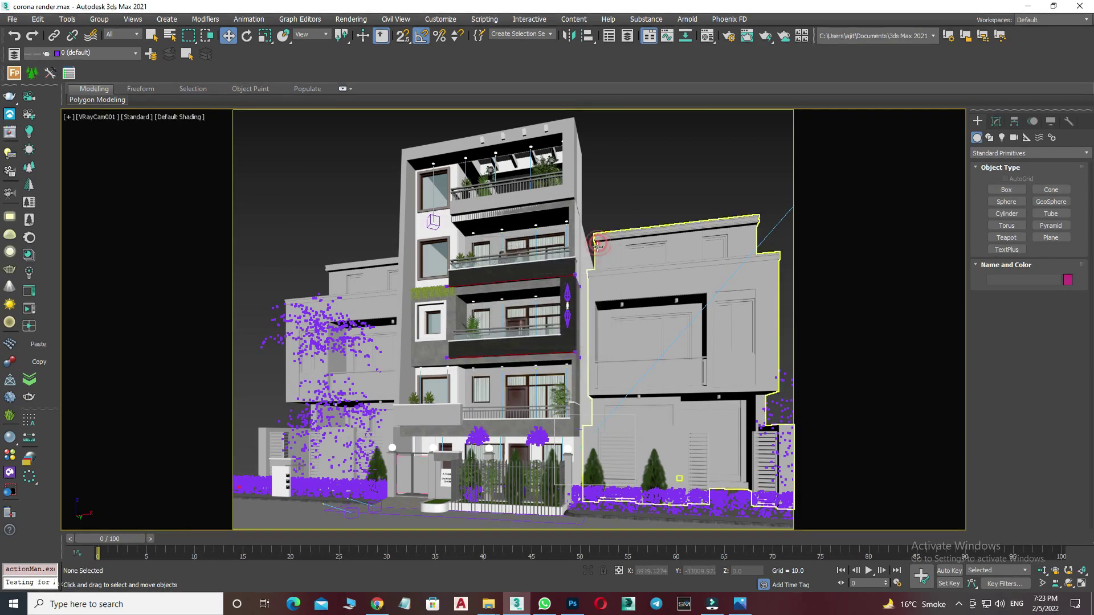
right_click(604, 205)
left_click(616, 212)
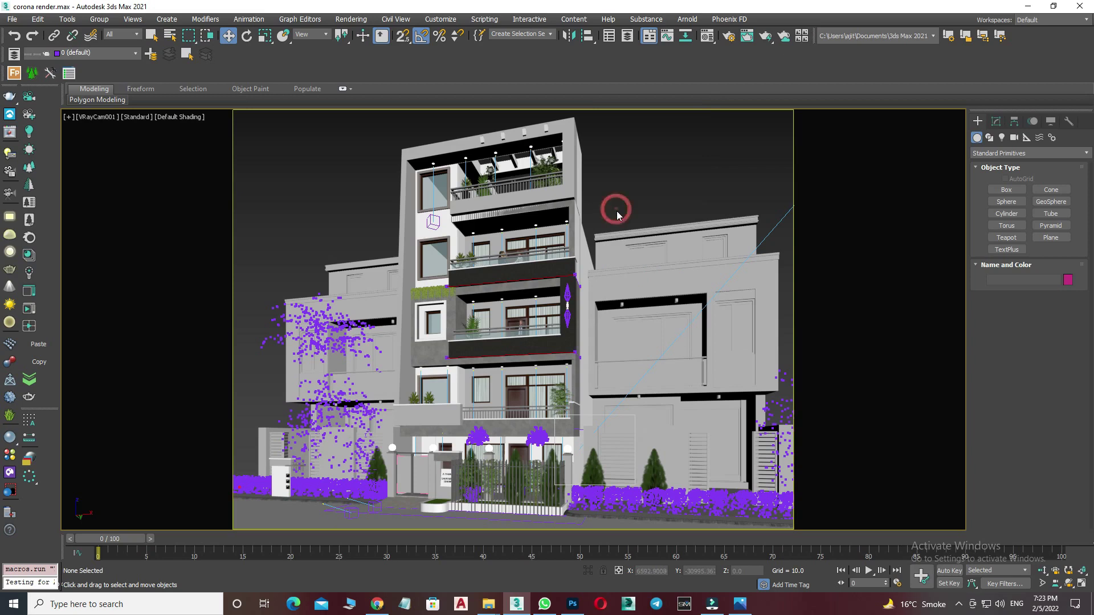
key("F4")
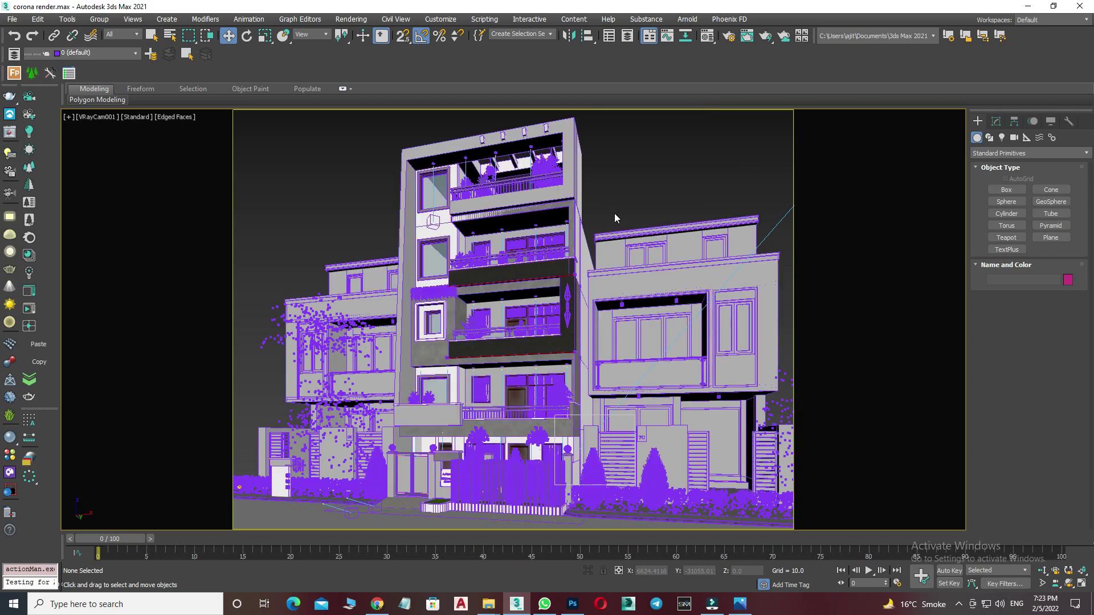
key("F4")
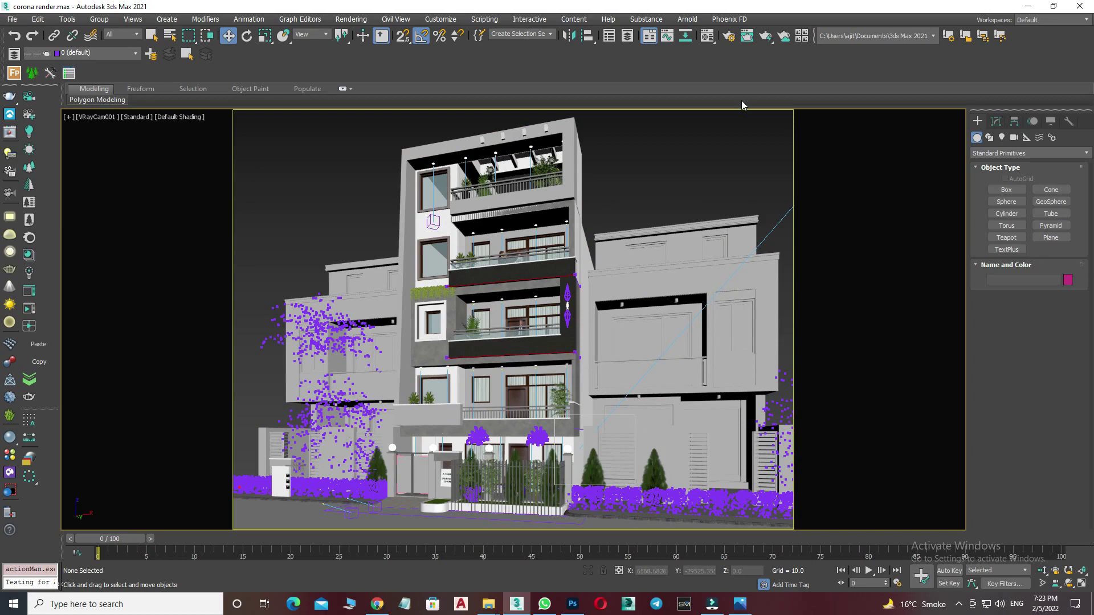
Select and frame the entrance gate in perspective, then return to VRayCam001
key("m")
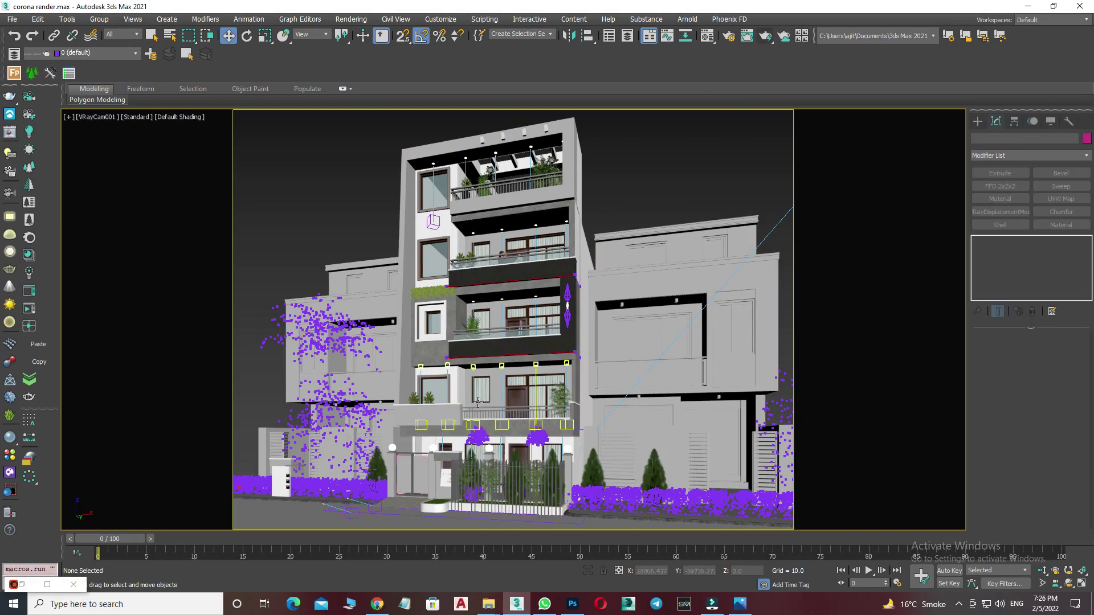
left_click(422, 475)
key("p")
key("z")
scroll(537, 392, "down", 1)
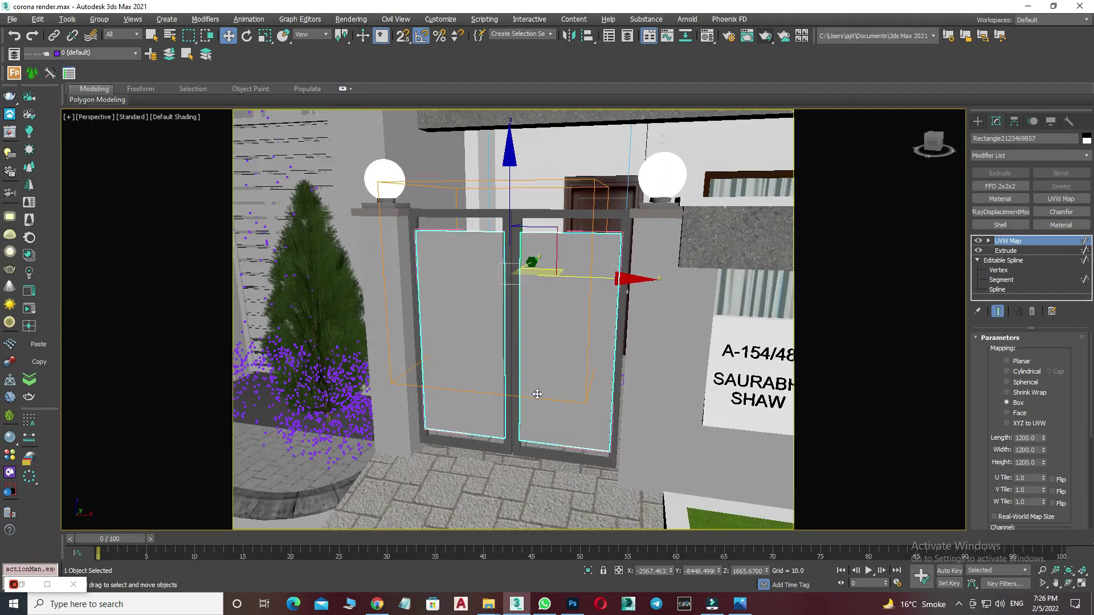
scroll(546, 342, "down", 2)
scroll(548, 344, "down", 2)
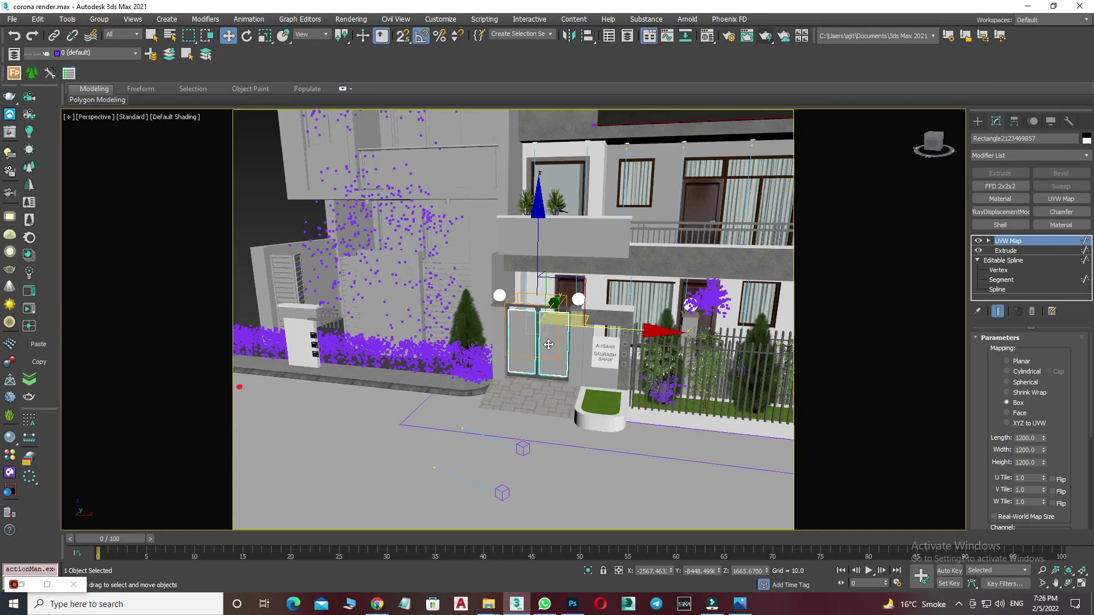
middle_click_drag(549, 344, 502, 347, "alt")
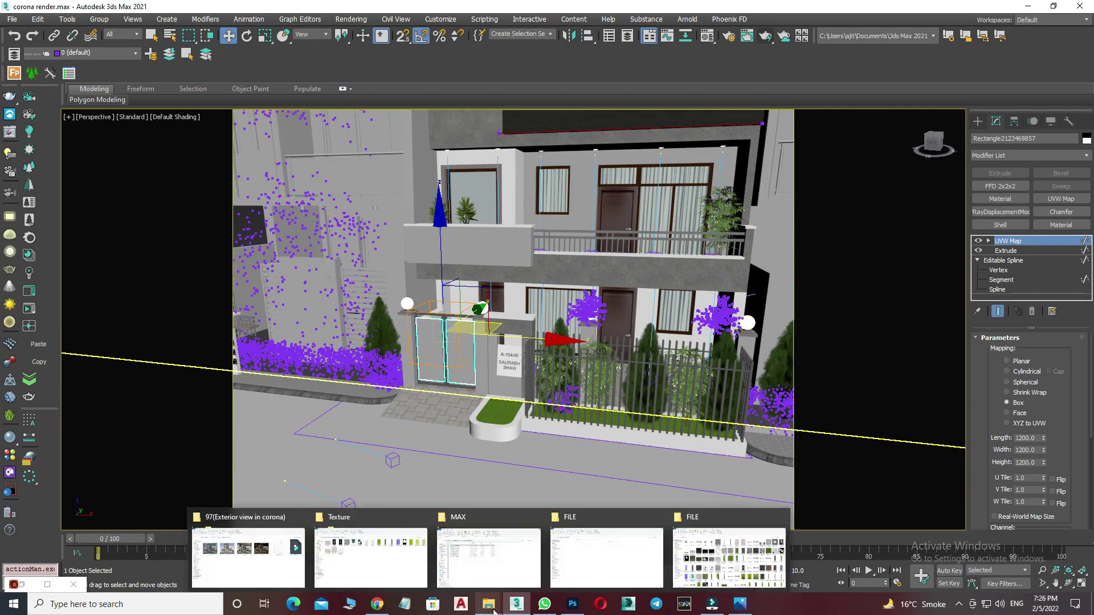
key("c")
Set viewport shading to Shaded Materials with Maps and clear the gate selection
left_click(136, 117)
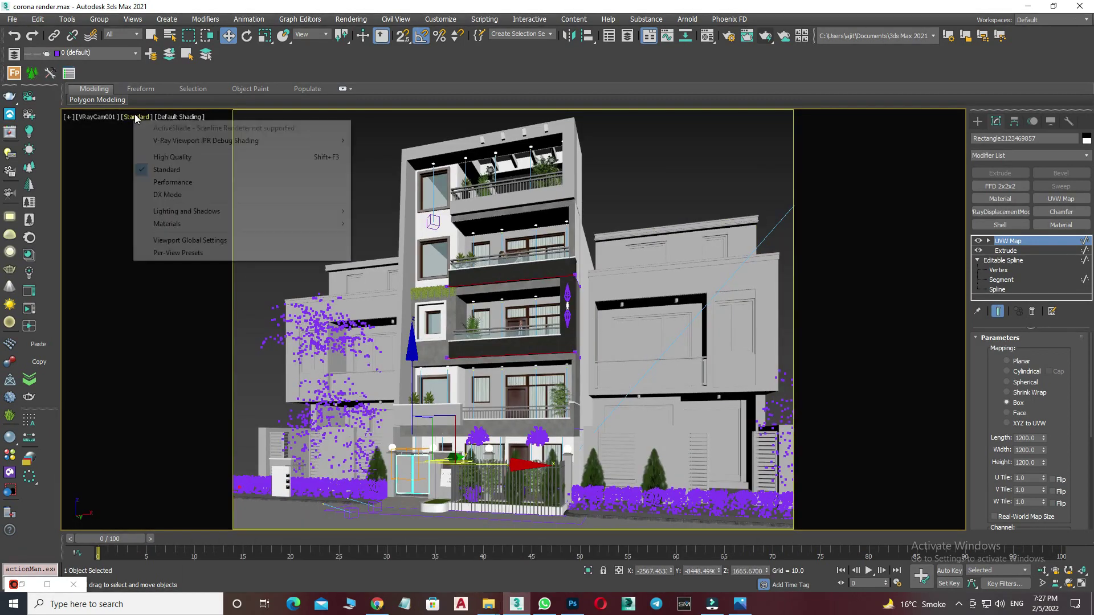
mouse_move(167, 224)
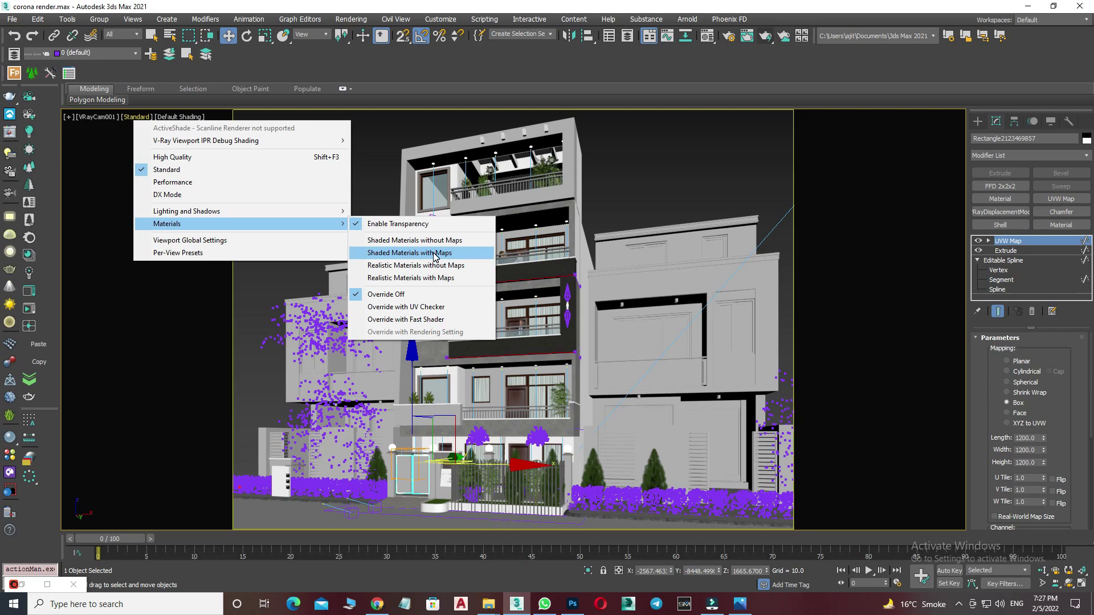
left_click(434, 253)
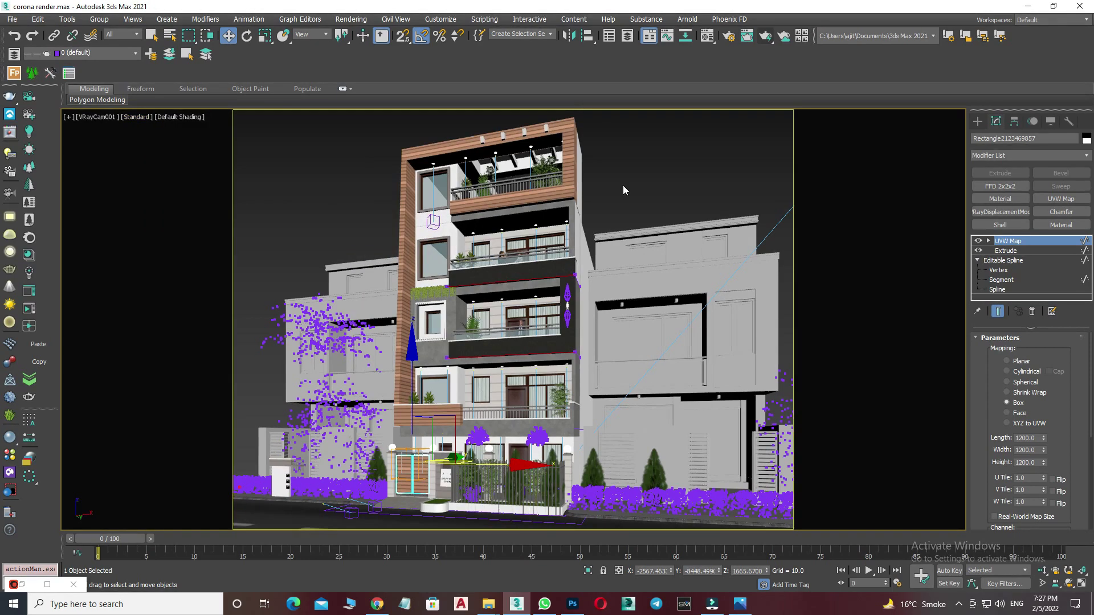
left_click(632, 149)
Inspect the street textures in perspective, then select the VRayCam001 camera
key("p")
middle_click_drag(584, 263, 508, 421, "alt")
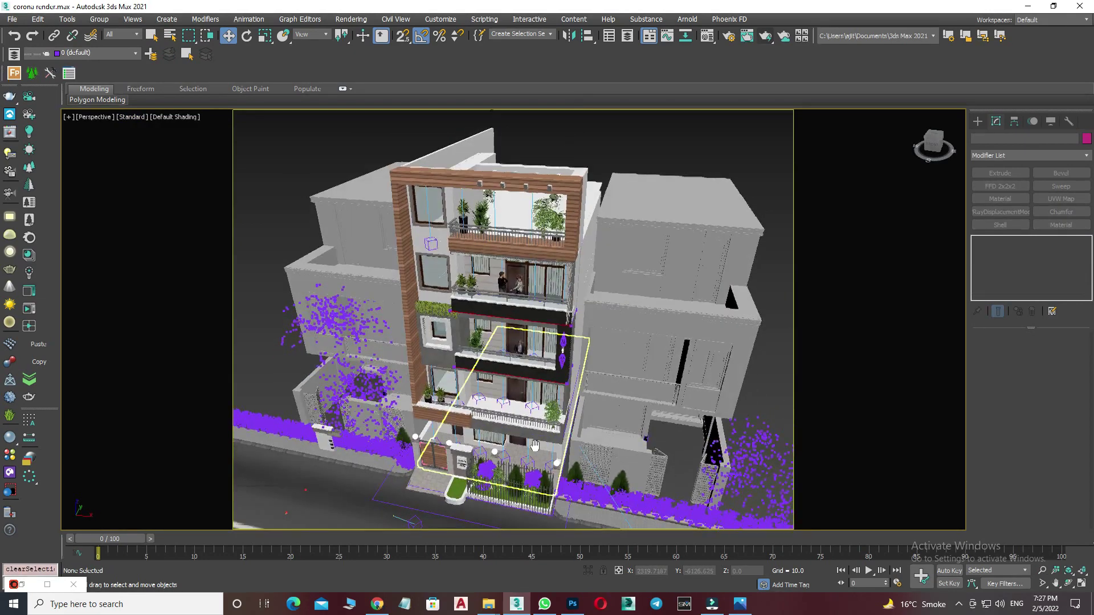
scroll(508, 421, "up", 3)
key("c")
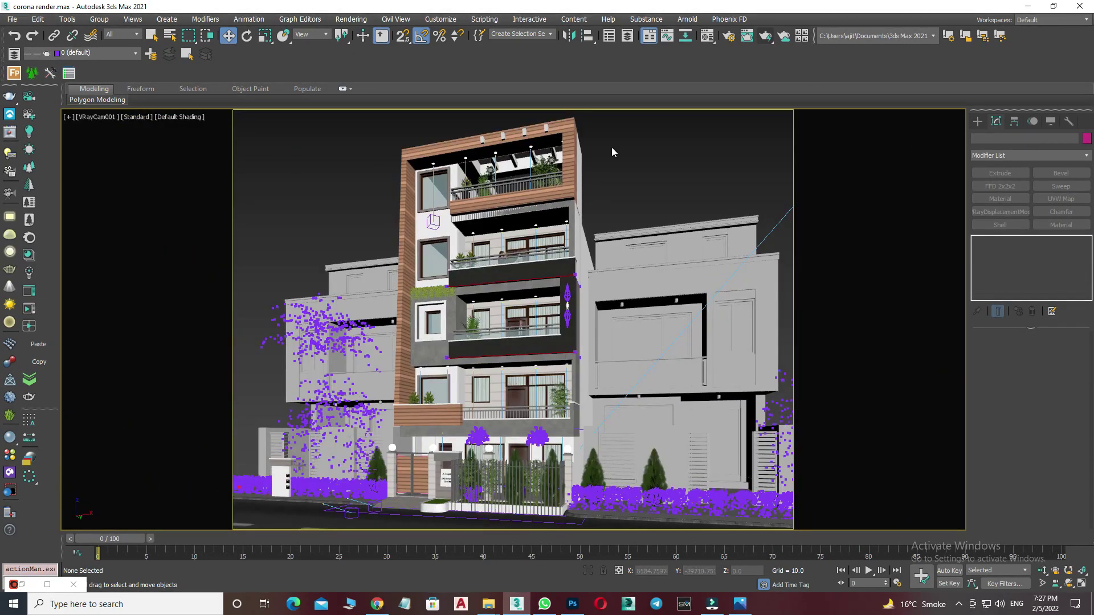
left_click(95, 117)
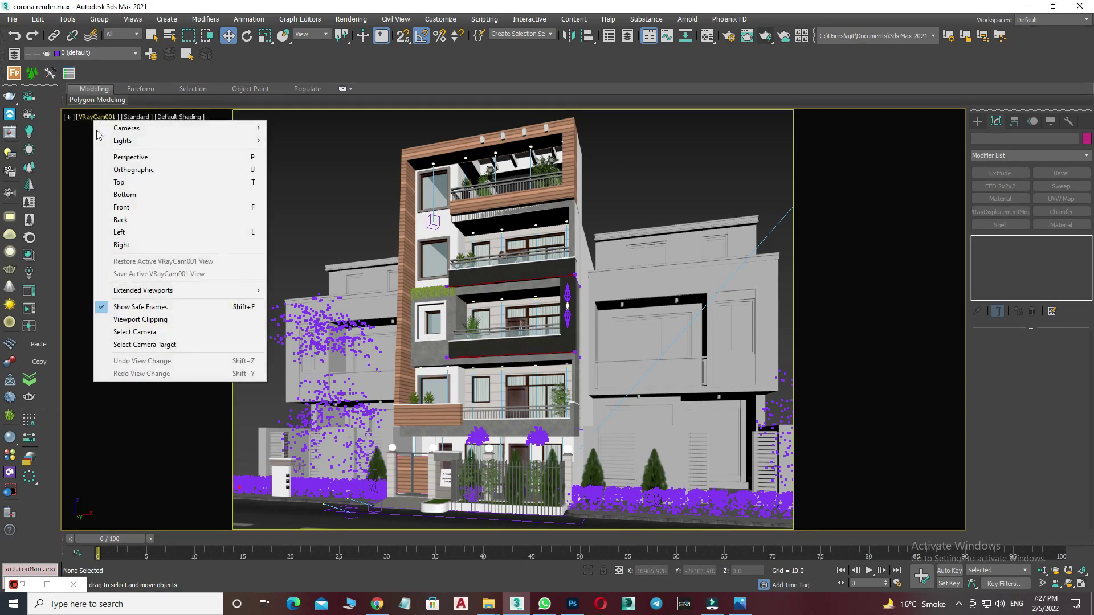
left_click(150, 333)
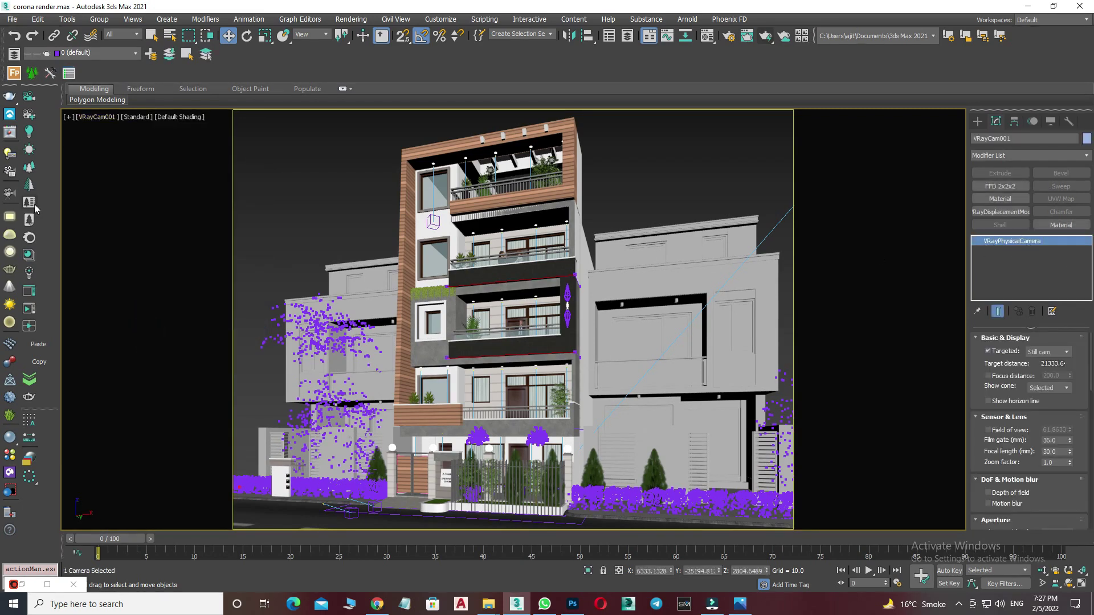
Create a Corona camera from the current view and lower its target to tilt the view
left_click(28, 114)
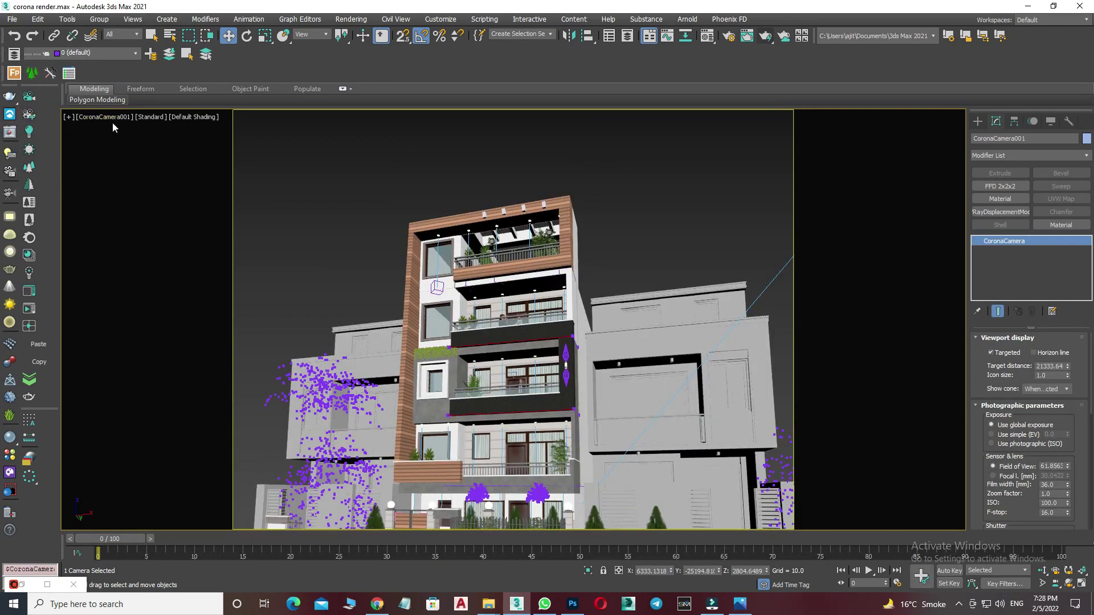
left_click(95, 117)
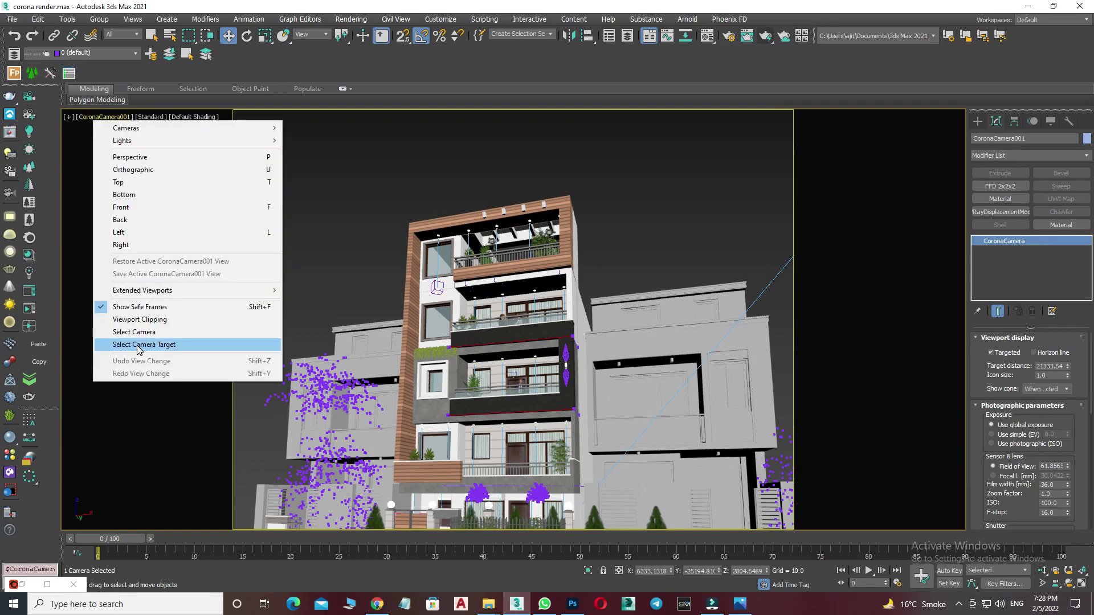
left_click(143, 345)
left_click_drag(514, 262, 511, 331)
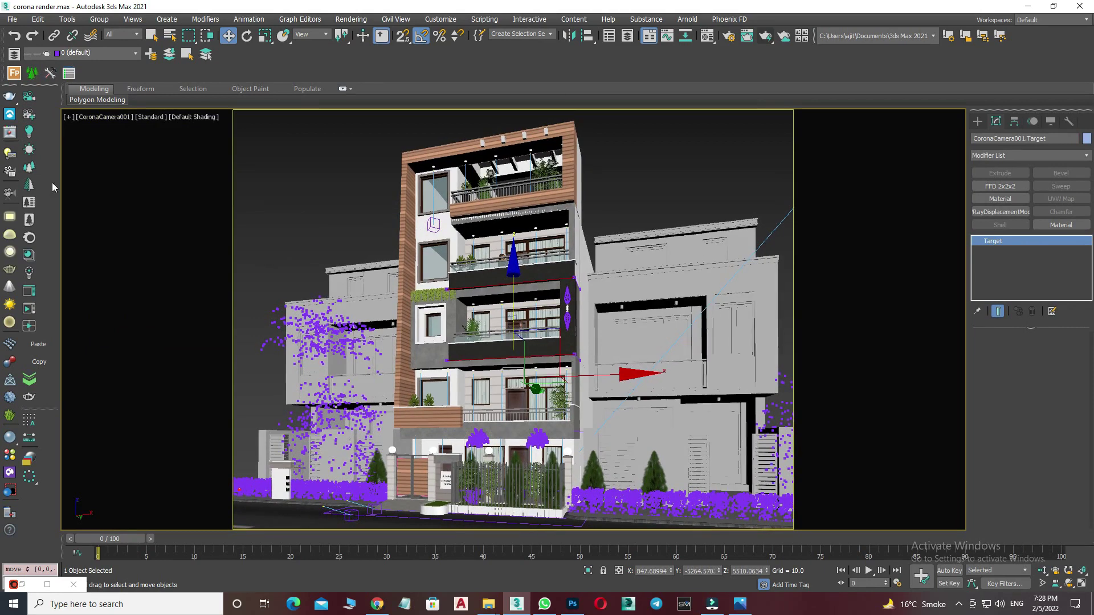
Select CoronaCamera001 and frame the building and cameras in Top view
left_click(91, 118)
left_click(145, 334)
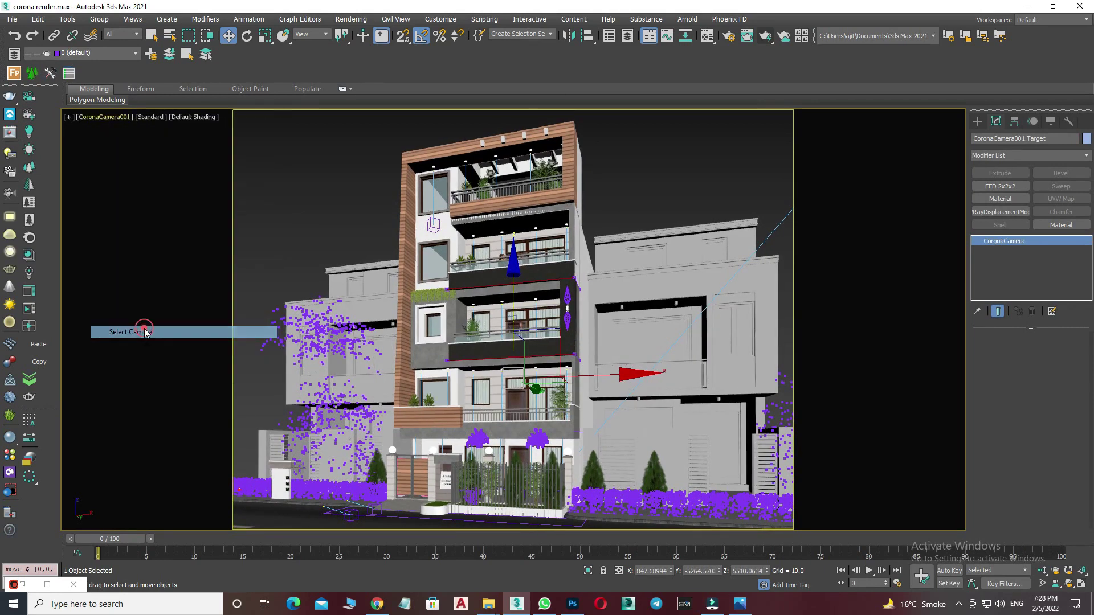
right_click(727, 186)
left_click(747, 204)
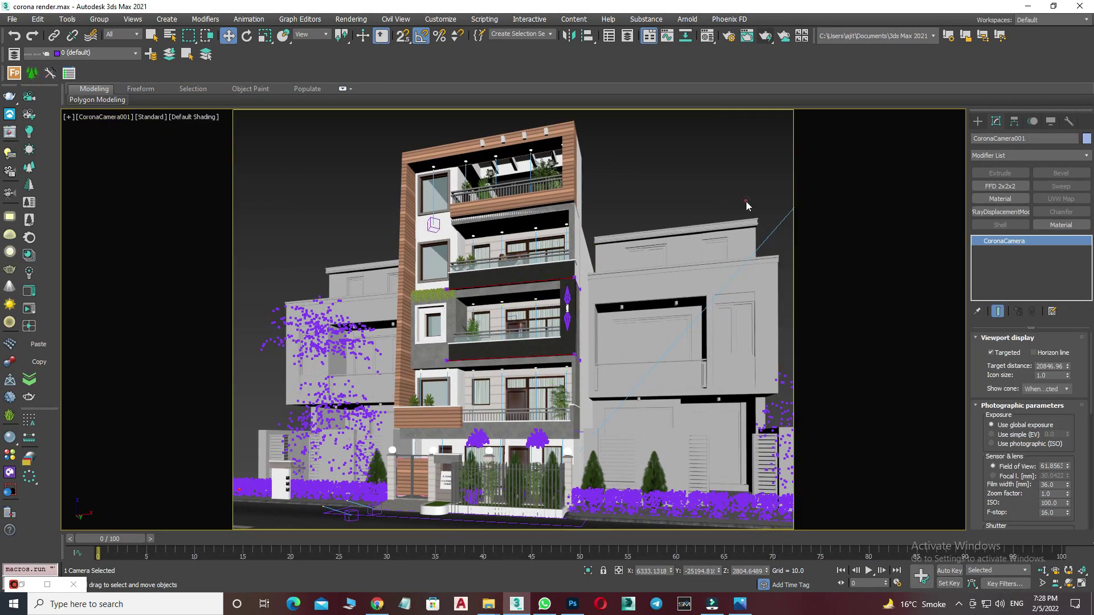
key("t")
scroll(538, 296, "down", 5)
scroll(547, 291, "down", 3)
scroll(556, 282, "down", 2)
middle_click_drag(556, 282, 519, 195)
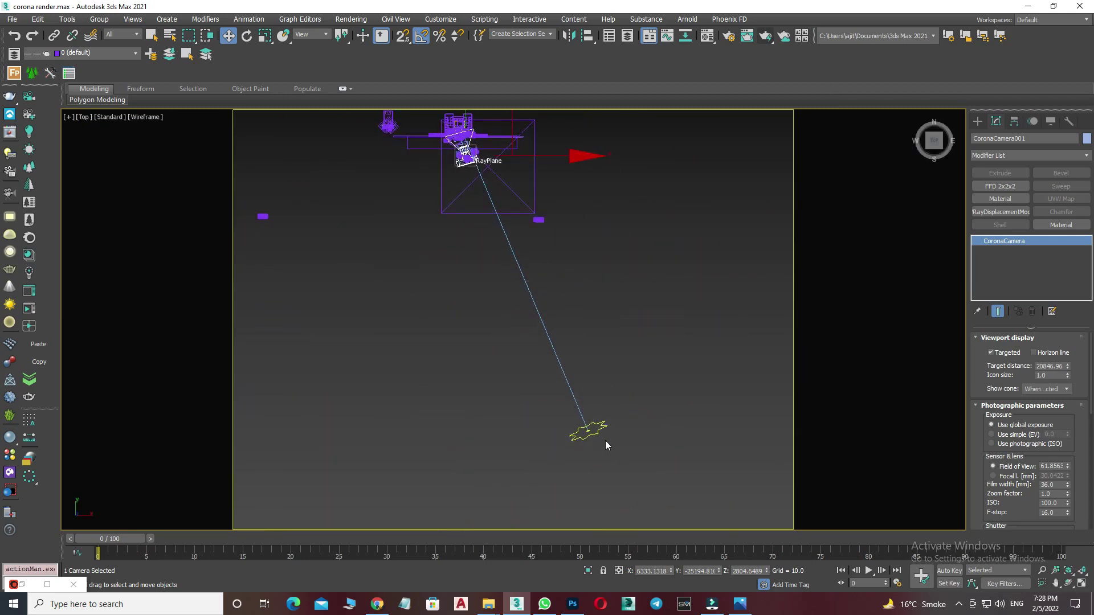
Select the VRayCam001 camera in Top view and delete it
scroll(476, 288, "up", 2)
scroll(467, 297, "up", 2)
scroll(468, 298, "up", 5)
scroll(467, 298, "up", 3)
scroll(474, 317, "up", 2)
left_click(494, 336)
left_click(520, 383)
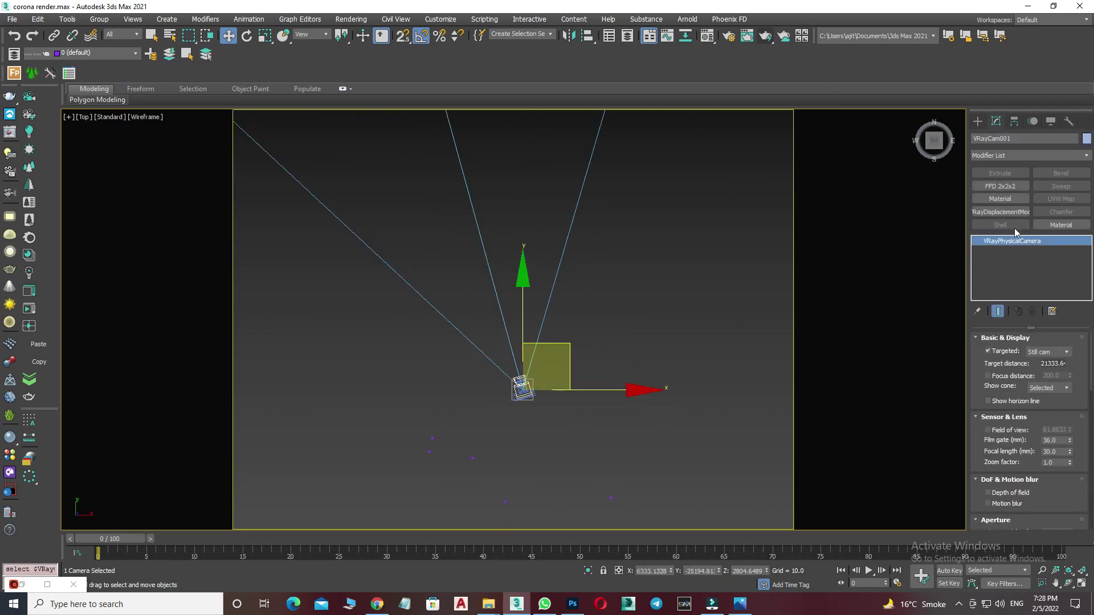
key("Delete")
Raise the Corona sun and shift it left using the Left and Top views
scroll(616, 370, "down", 4)
scroll(655, 456, "down", 5)
scroll(604, 427, "down", 3)
scroll(576, 310, "down", 2)
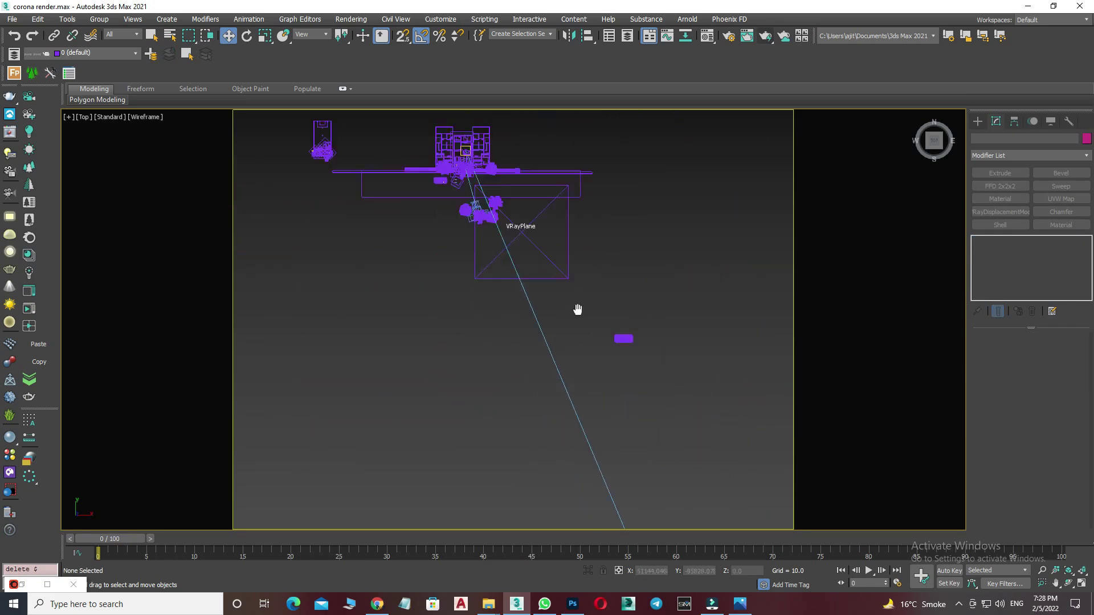
scroll(575, 286, "down", 3)
key("l")
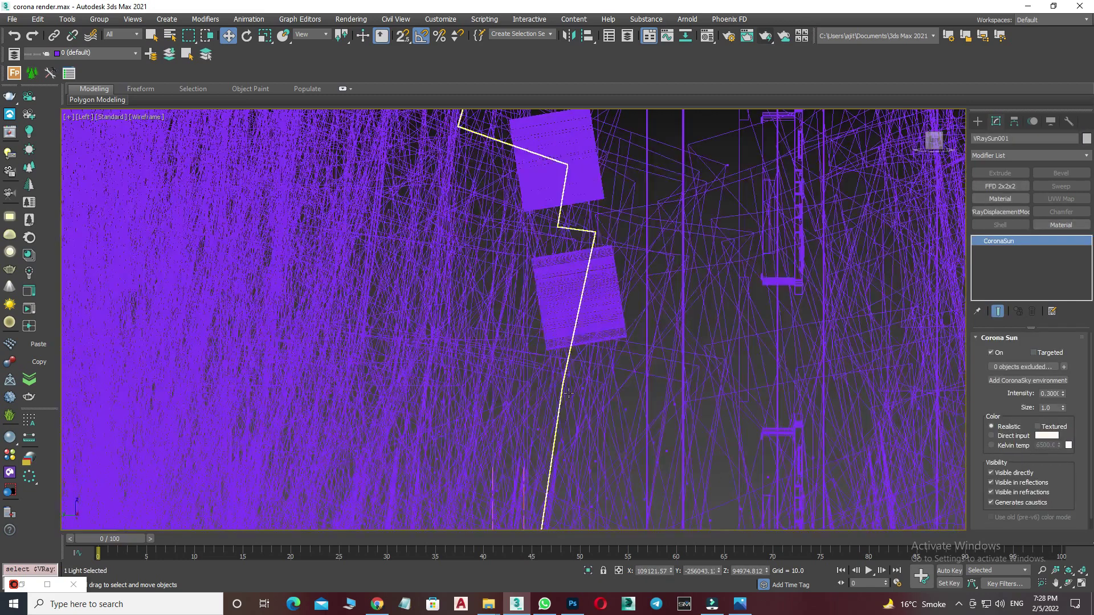
scroll(649, 313, "down", 5)
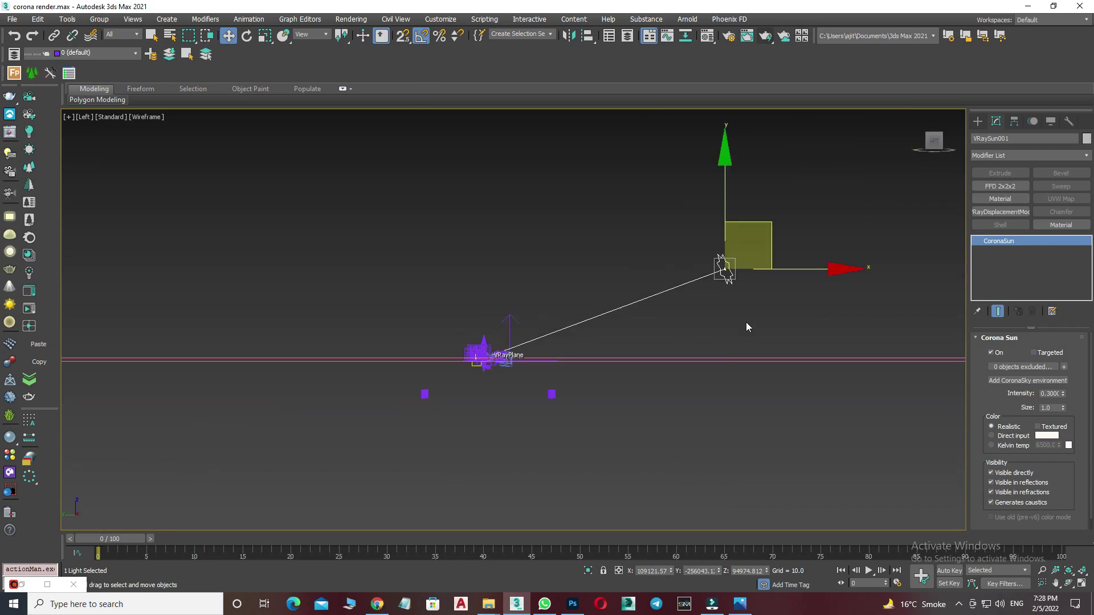
left_click_drag(739, 292, 726, 259)
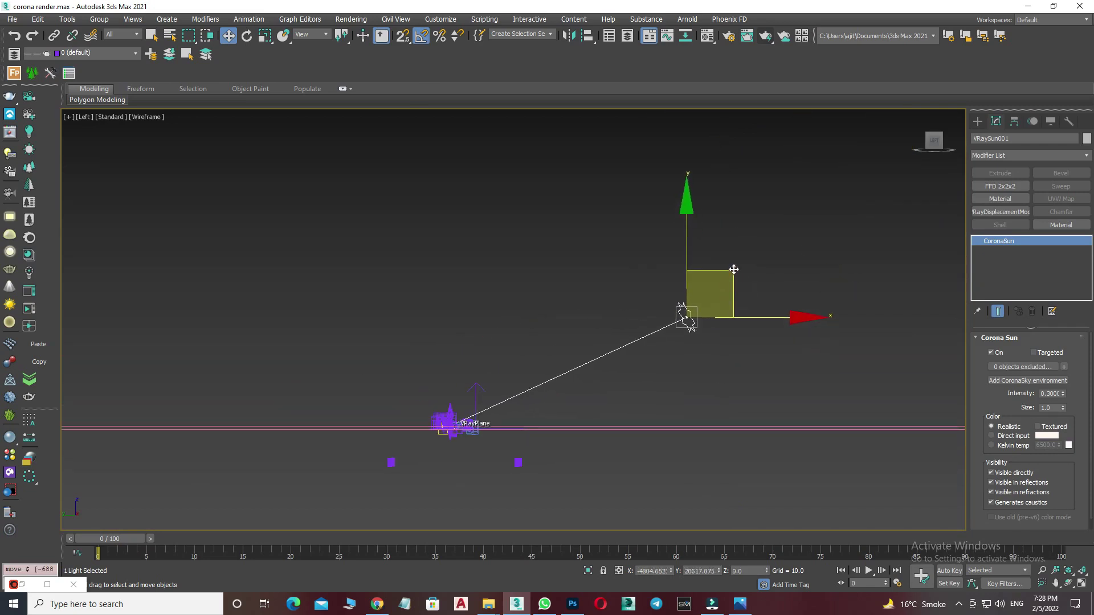
key("t")
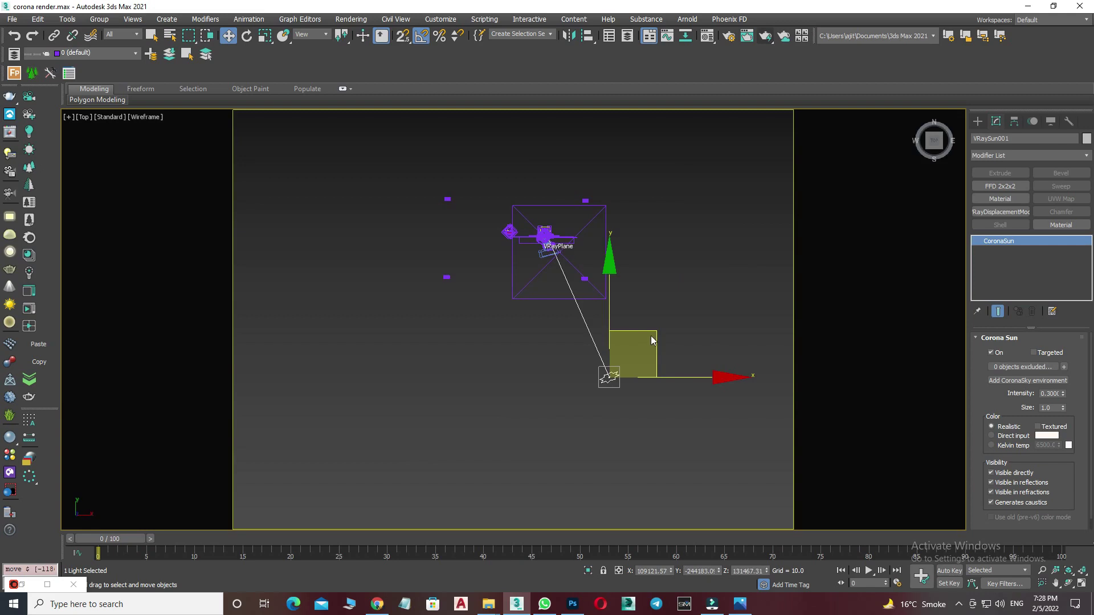
left_click_drag(652, 340, 637, 345)
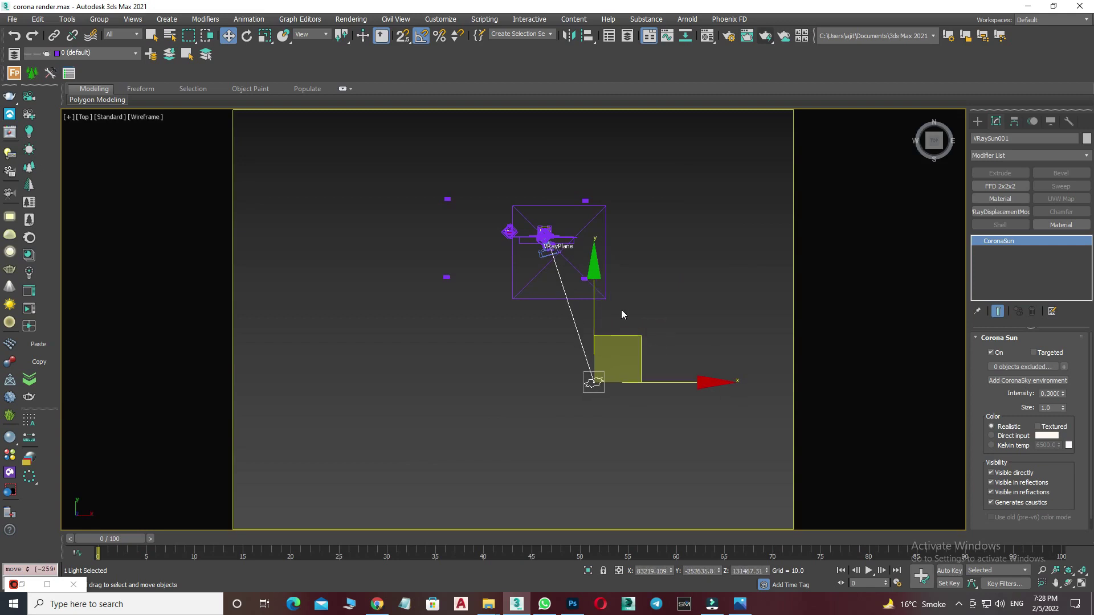
scroll(552, 246, "up", 5)
key("c")
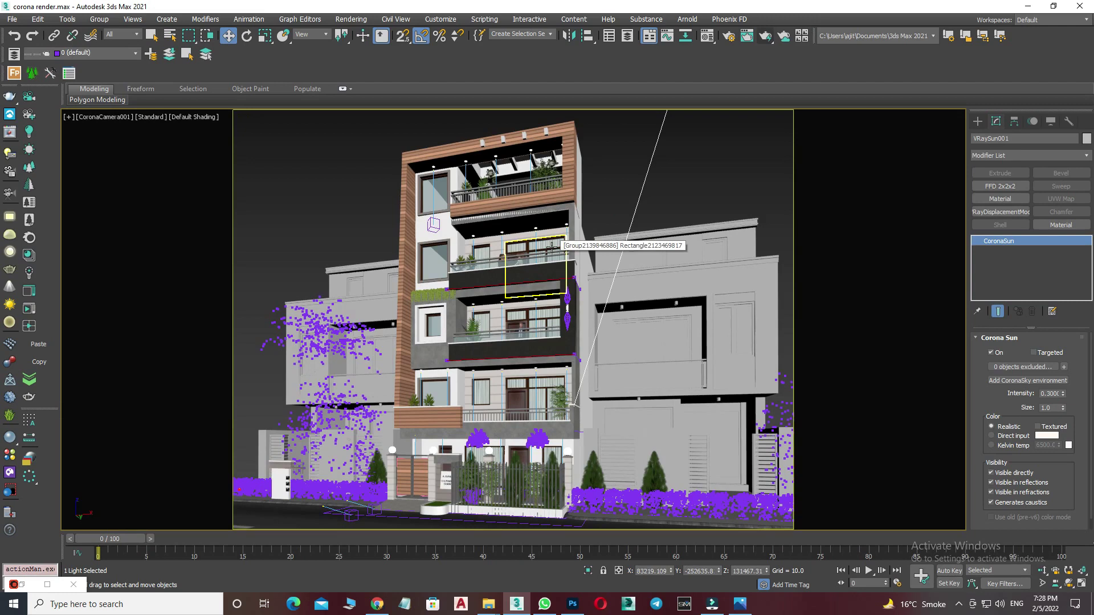
Move the sun further left of the building, check the camera view, and open Render Setup
key("t")
middle_click_drag(551, 246, 691, 488)
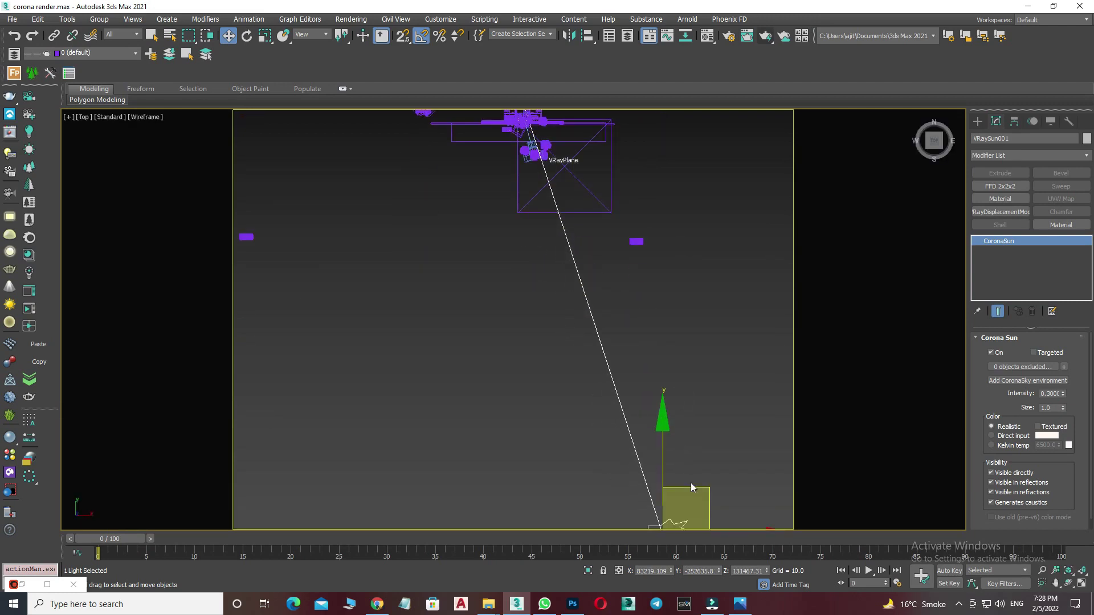
left_click_drag(696, 489, 424, 450)
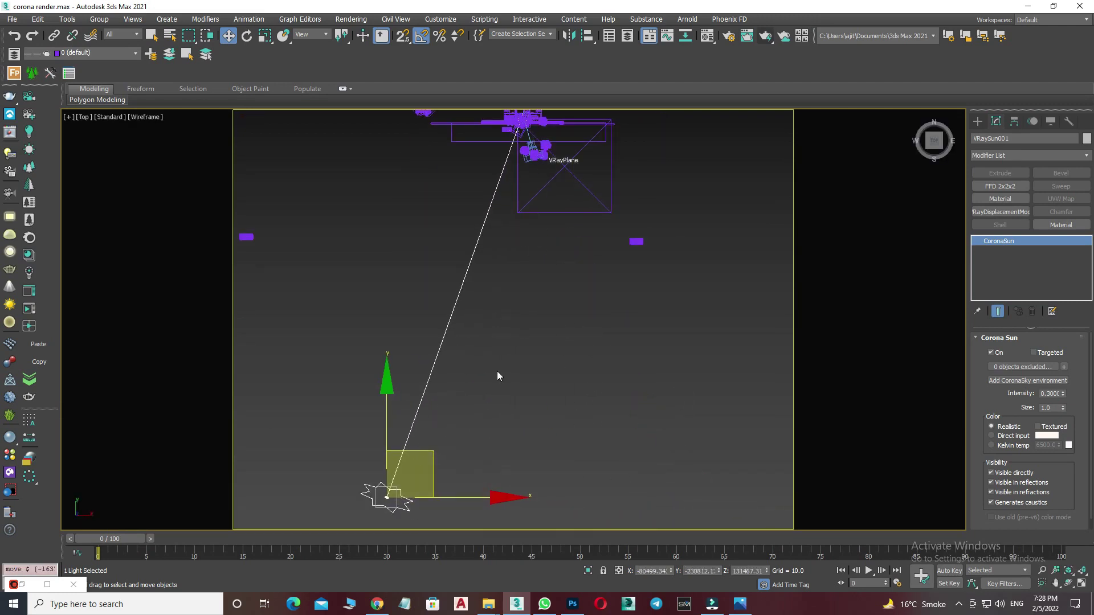
key("c")
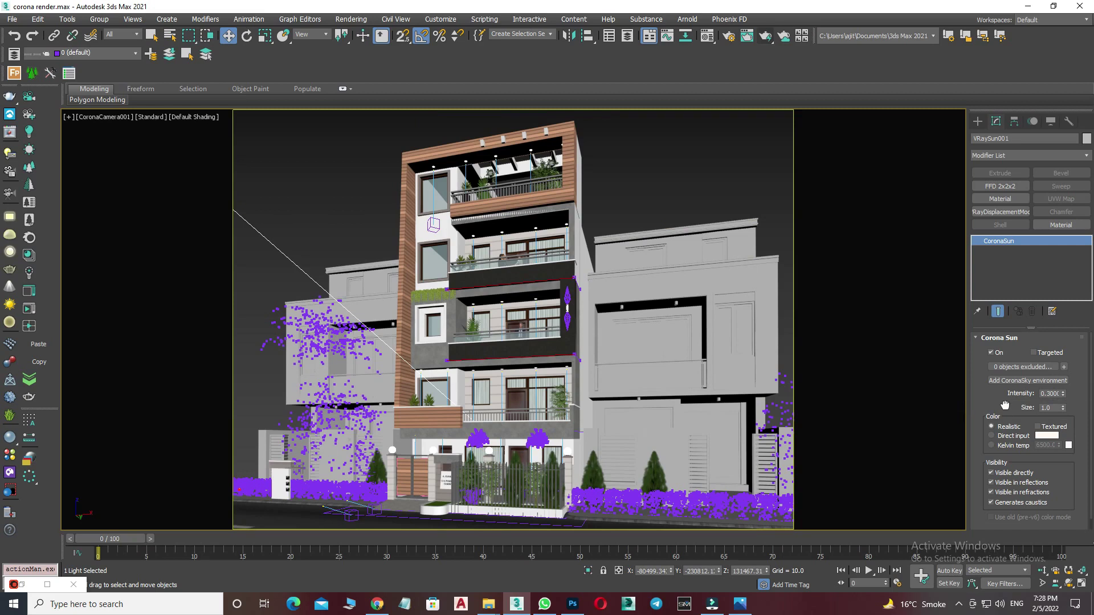
left_click_drag(1004, 402, 1003, 373)
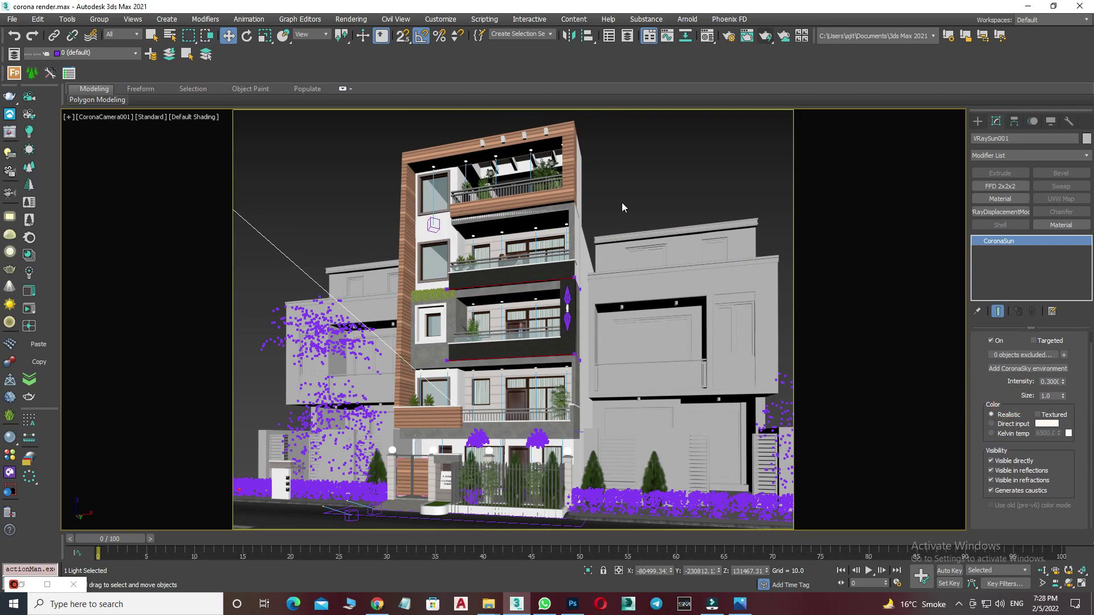
left_click(728, 36)
left_click_drag(626, 66, 569, 68)
Set the Denoising Mode to Corona High Quality
left_click(603, 278)
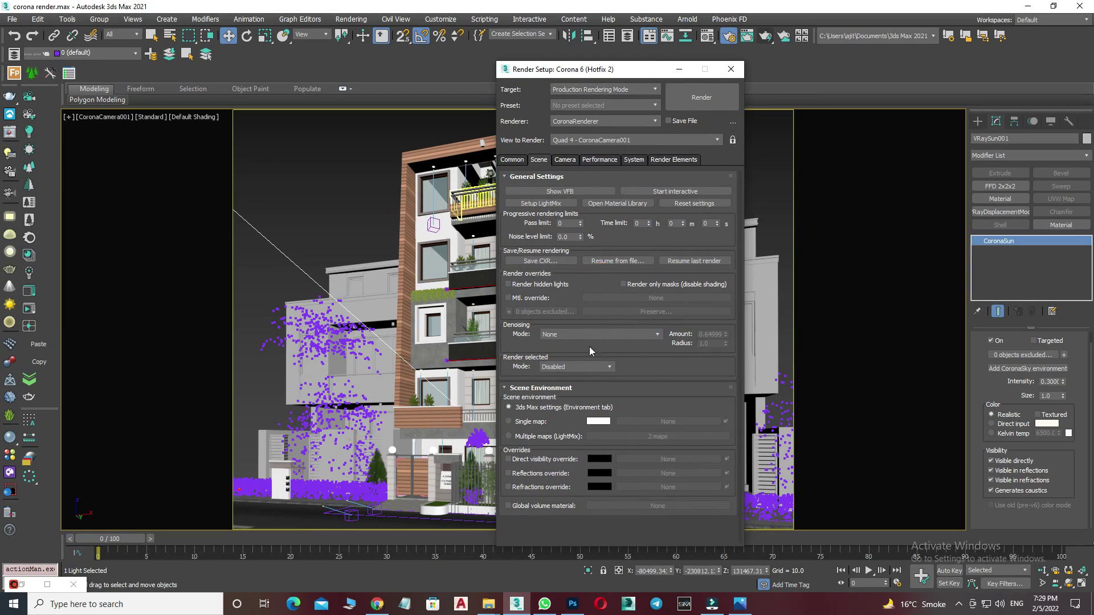
left_click(561, 335)
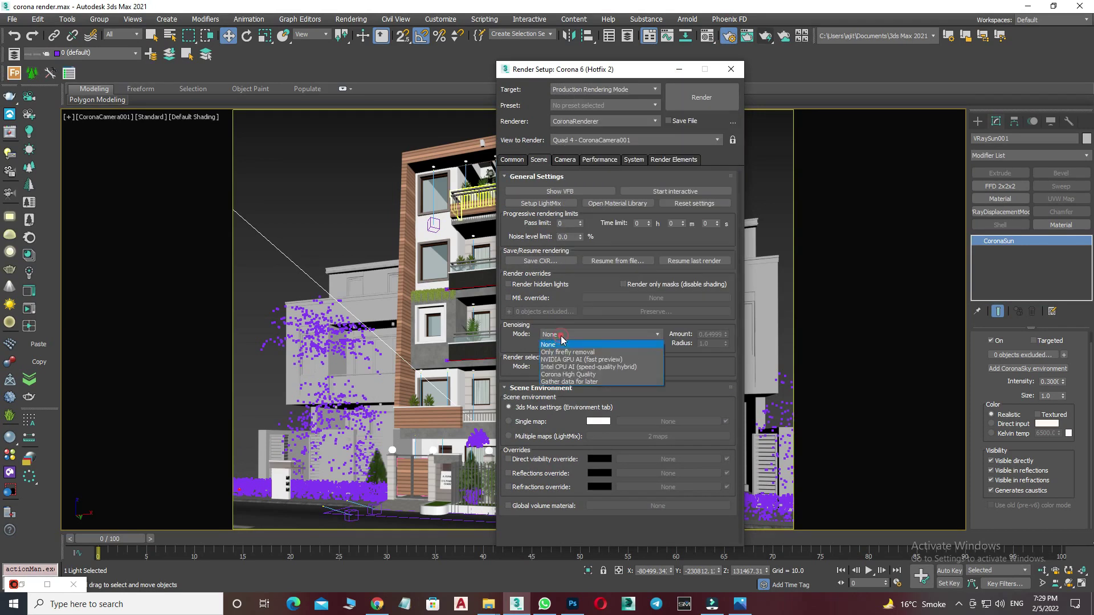
left_click(563, 374)
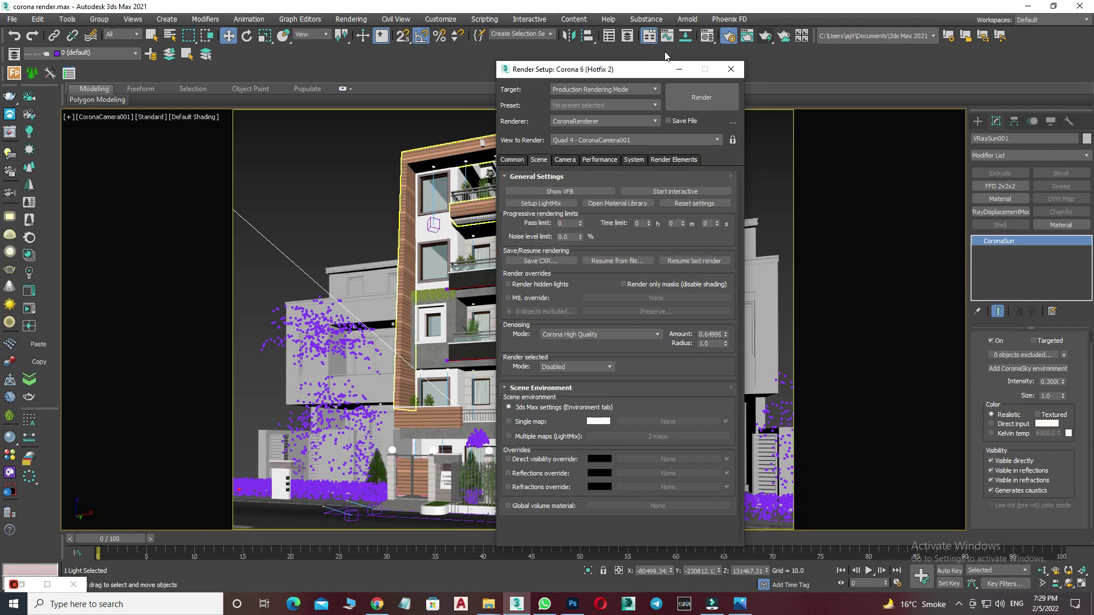
Set the output width to 1500 on the Common tab and start the render
left_click_drag(624, 73, 608, 37)
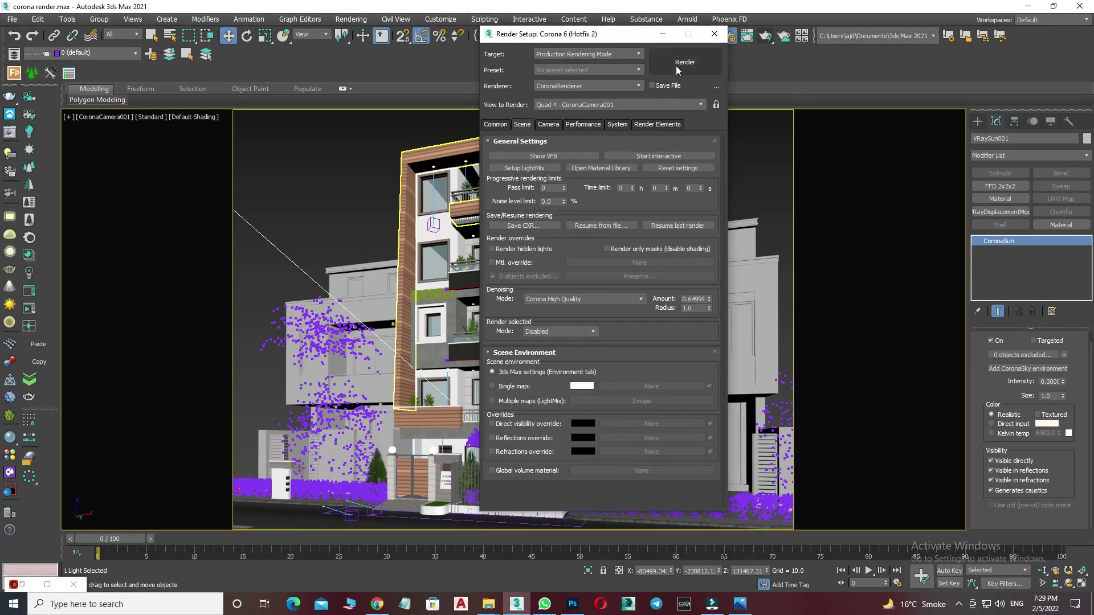
left_click(495, 124)
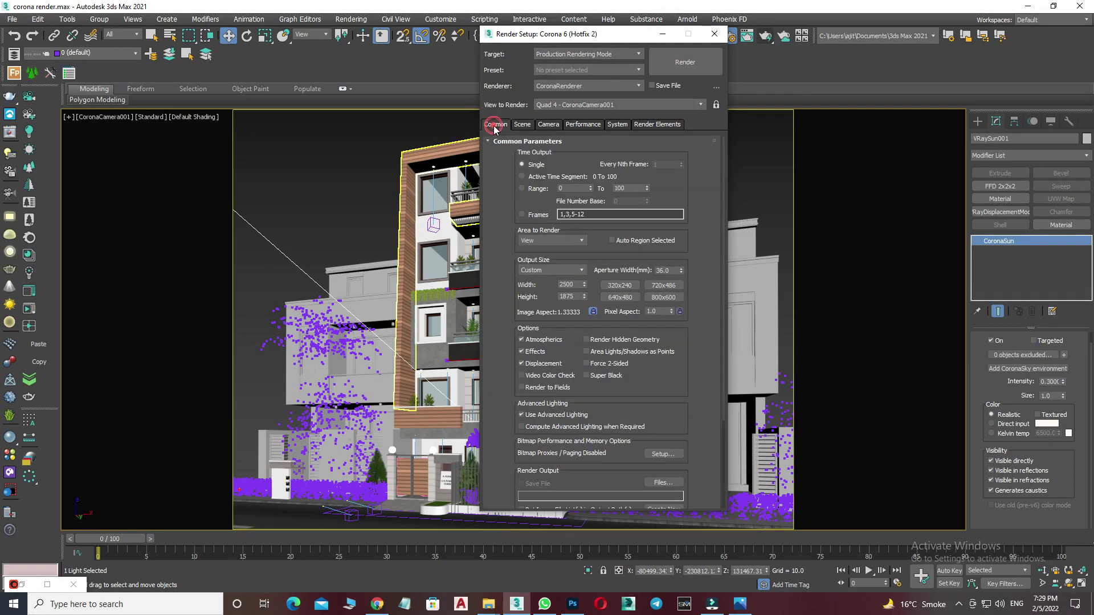
double_click(575, 285)
type("1")
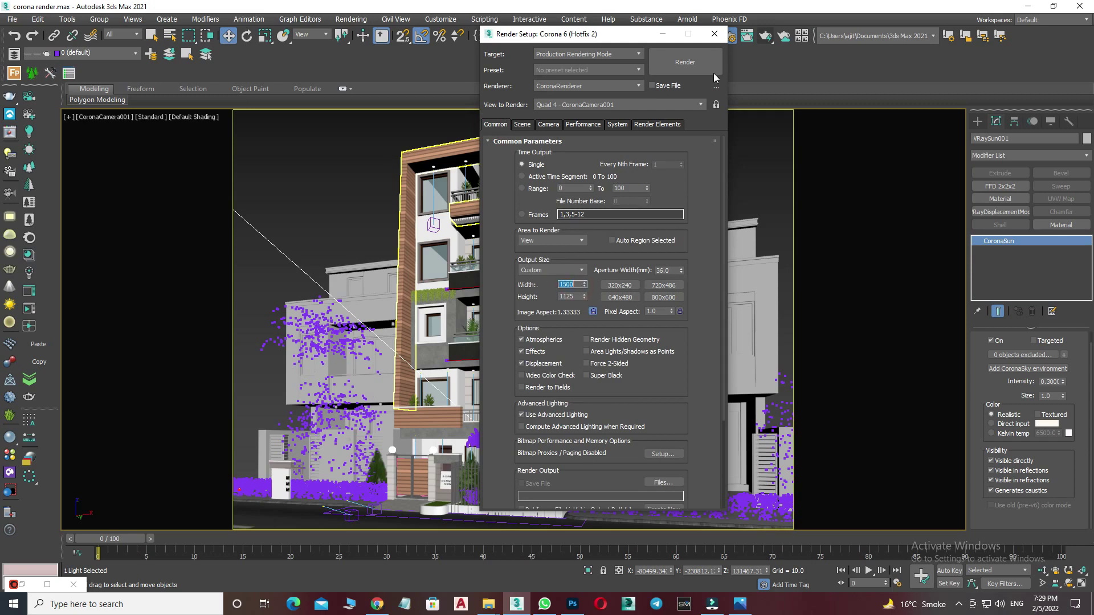
left_click(688, 64)
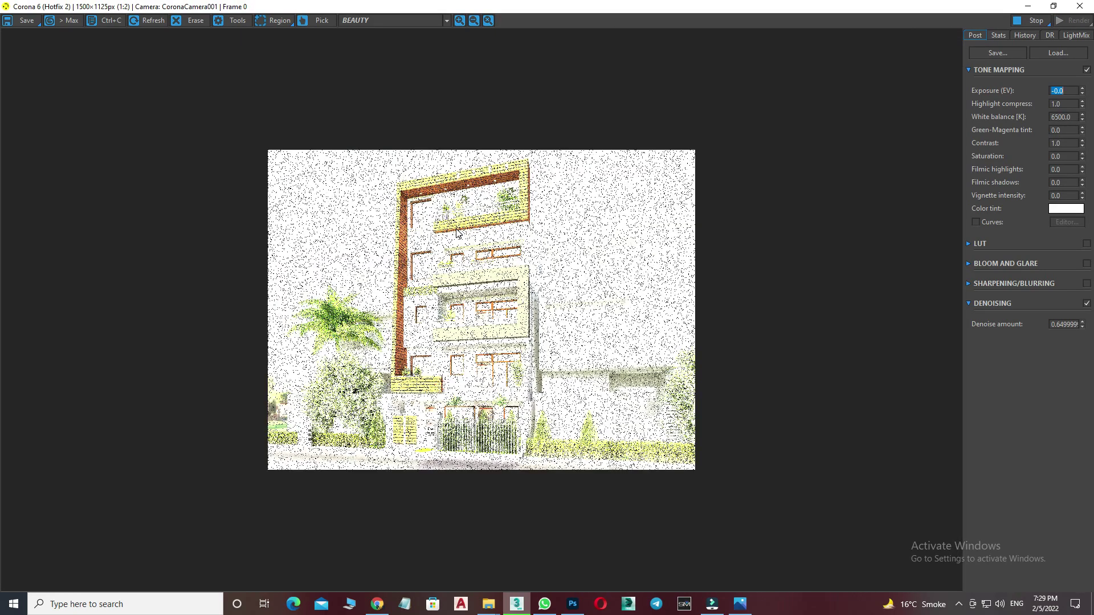
Lower the frame buffer exposure, then nudge it back up to fix the washed-out look
left_click_drag(1082, 93, 1089, 142)
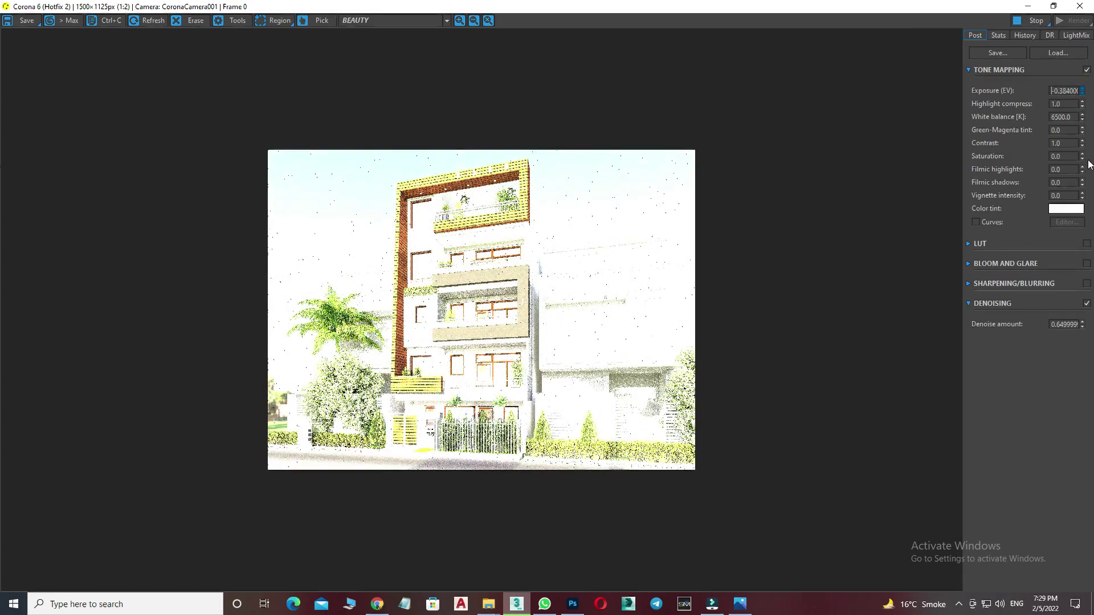
mouse_move(1088, 142)
left_mouse_down()
mouse_move(1070, 493)
mouse_move(1070, 440)
mouse_move(1072, 449)
left_mouse_up()
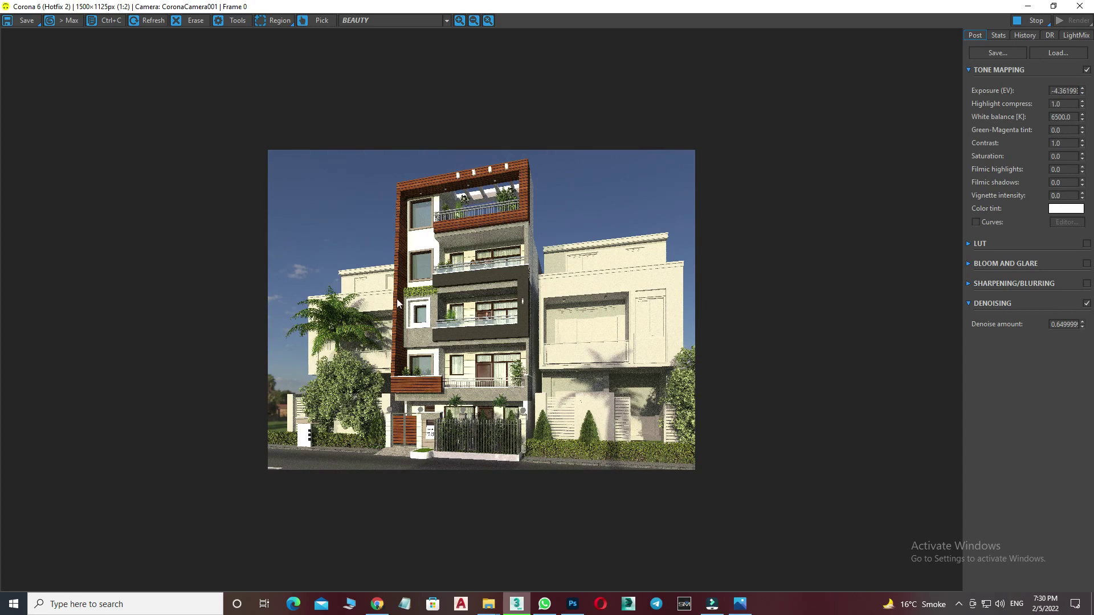
scroll(439, 263, "up", 1)
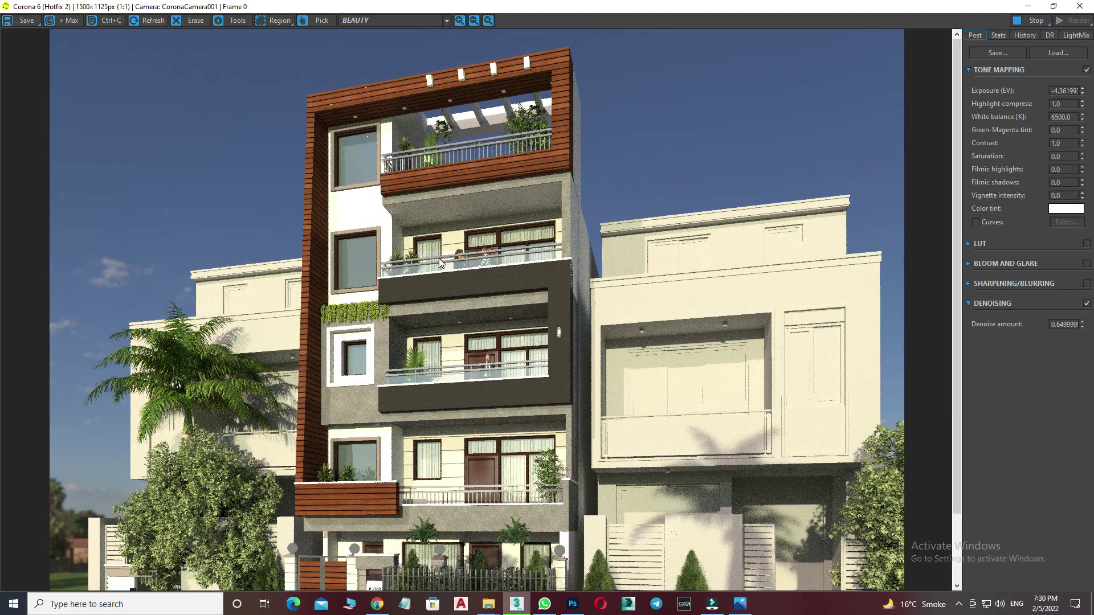
left_click_drag(1082, 93, 1083, 90)
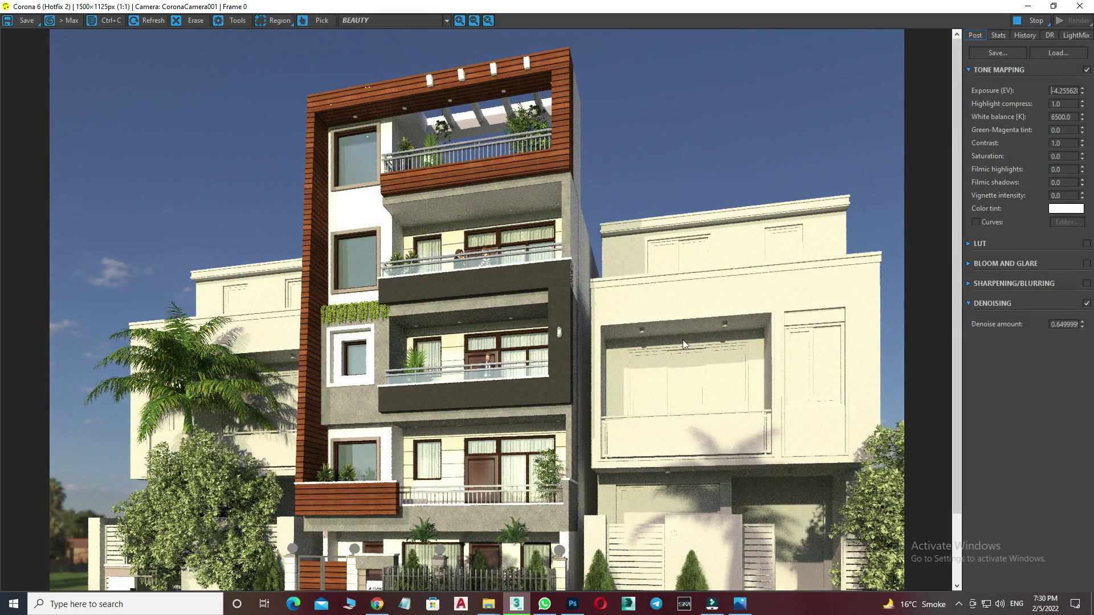
Zoom the render, pan down to the lower floors, and restore down the frame buffer window
scroll(593, 353, "down", 3)
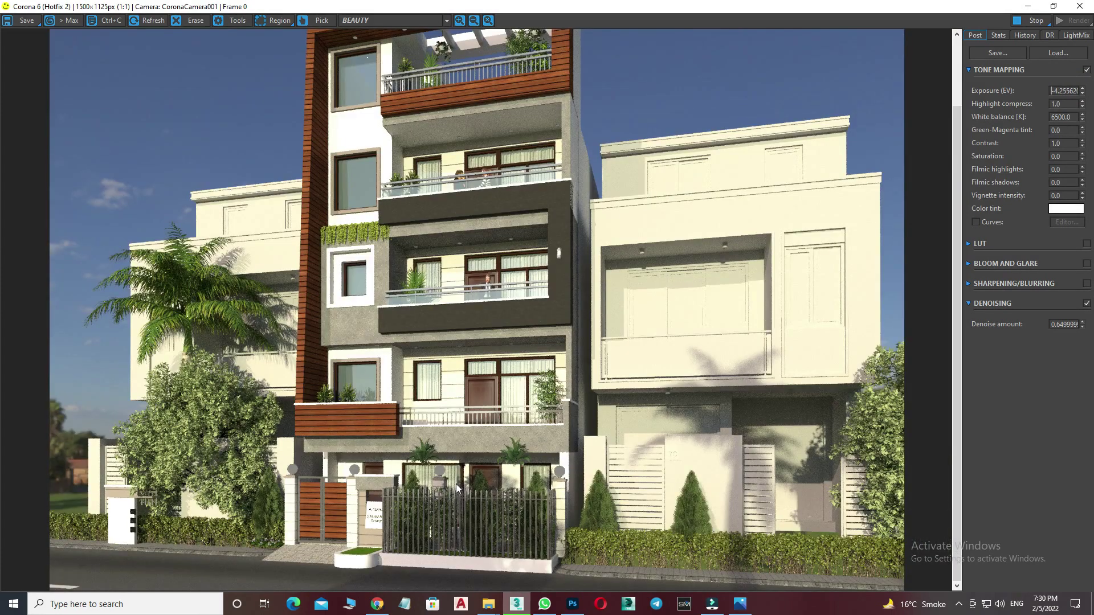
scroll(431, 391, "down", 1)
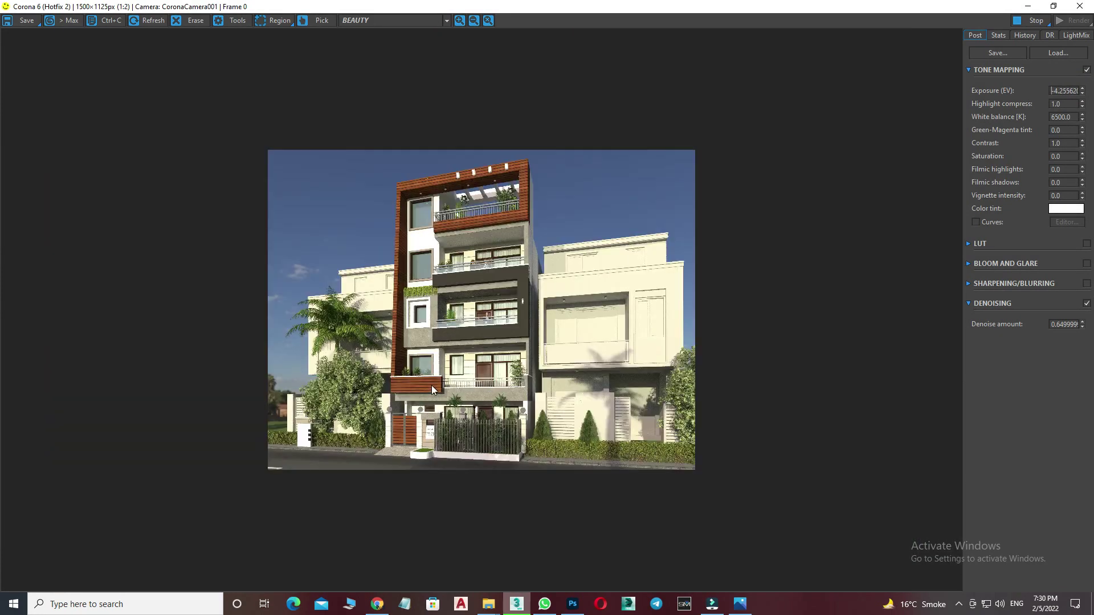
scroll(461, 260, "up", 1)
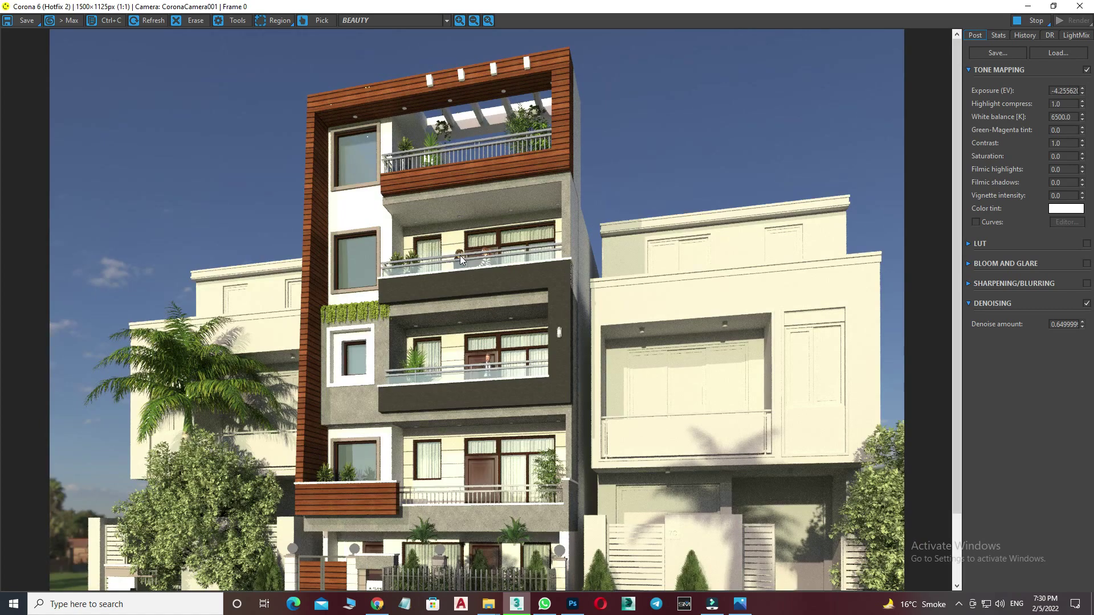
left_click_drag(508, 421, 509, 385)
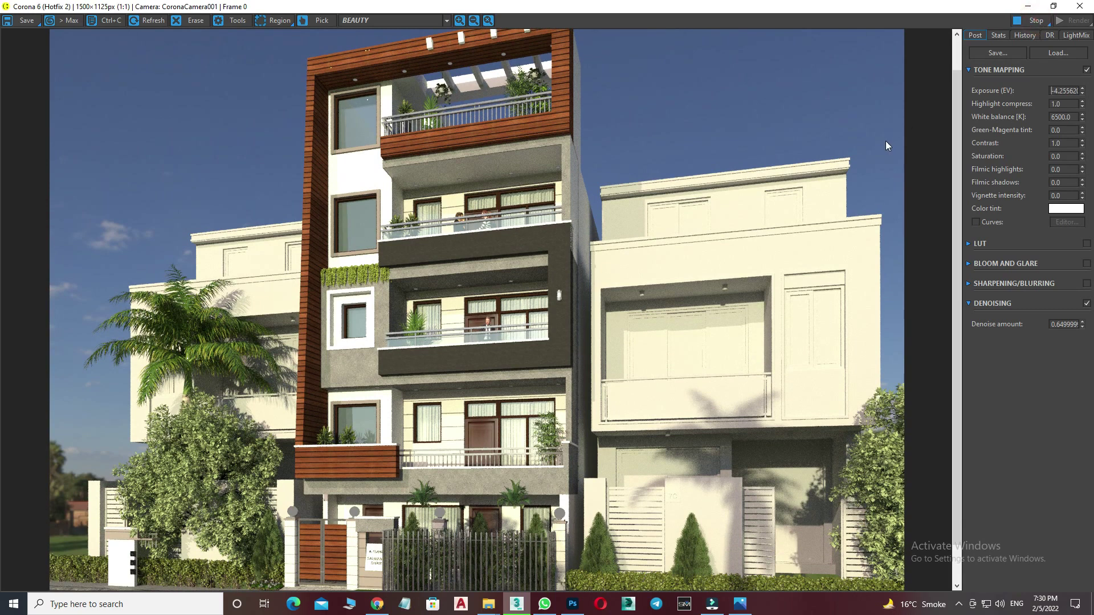
left_click(1053, 7)
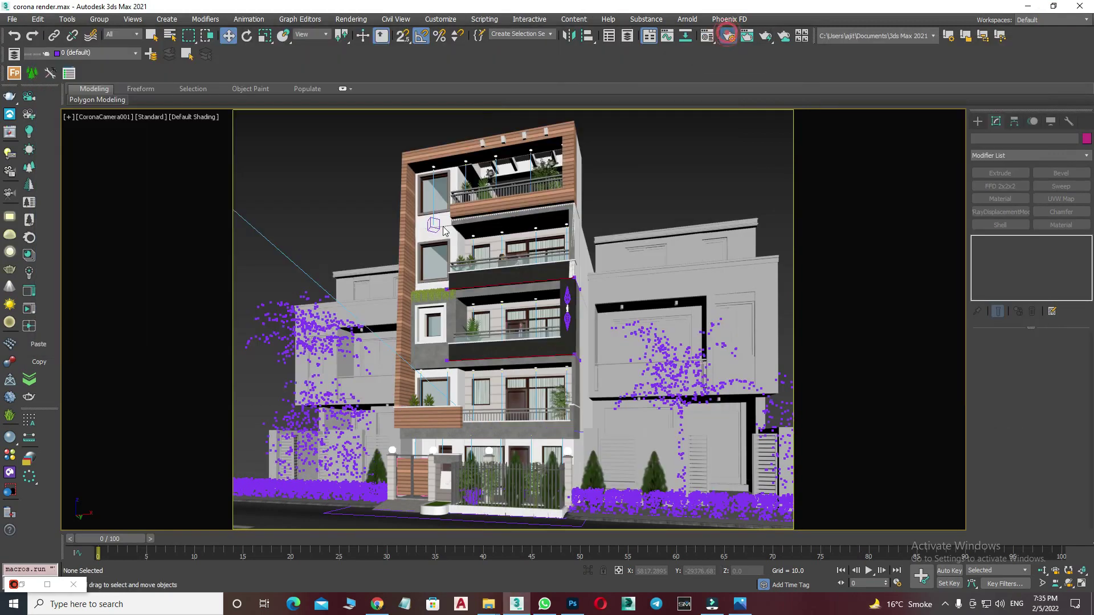
In Render Setup's Scene tab, switch to Multiple maps (LightMix) with a map count of 4
left_click(729, 36)
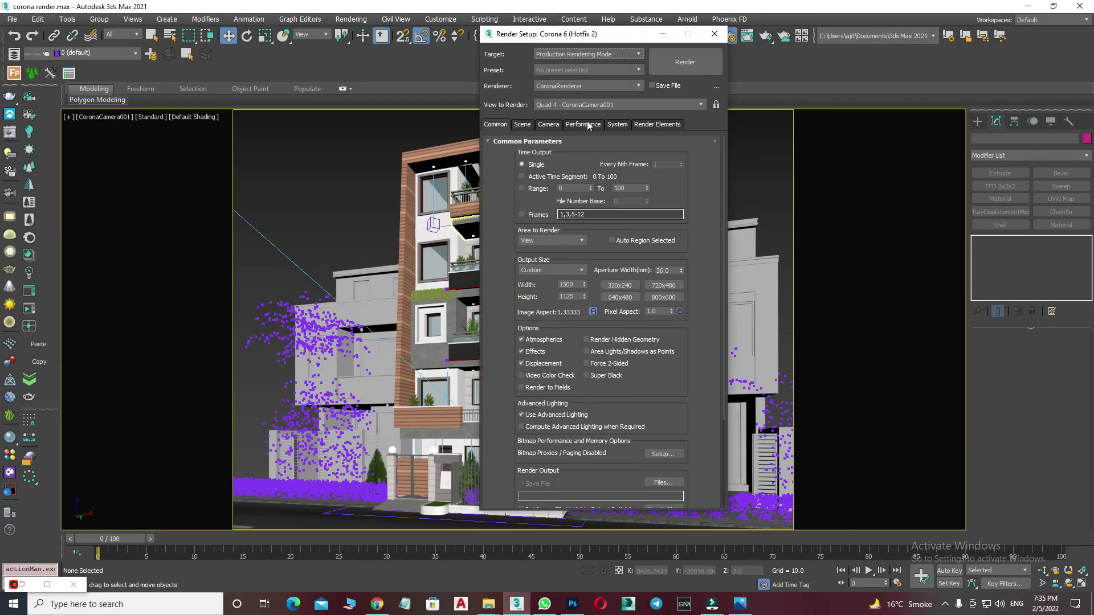
left_click_drag(586, 34, 476, 35)
left_click(406, 128)
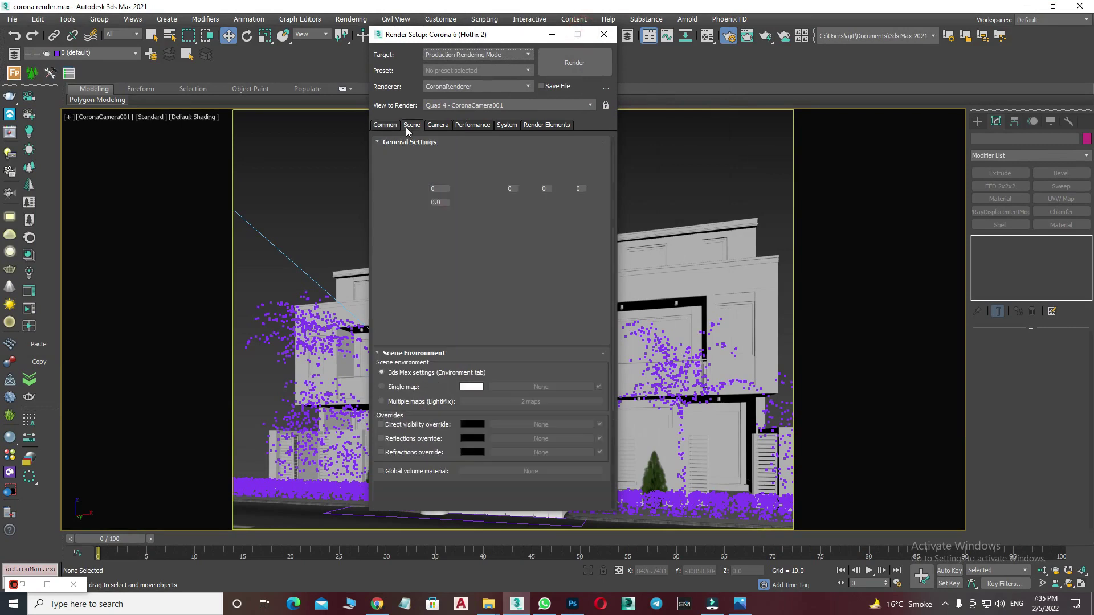
left_click_drag(469, 36, 407, 16)
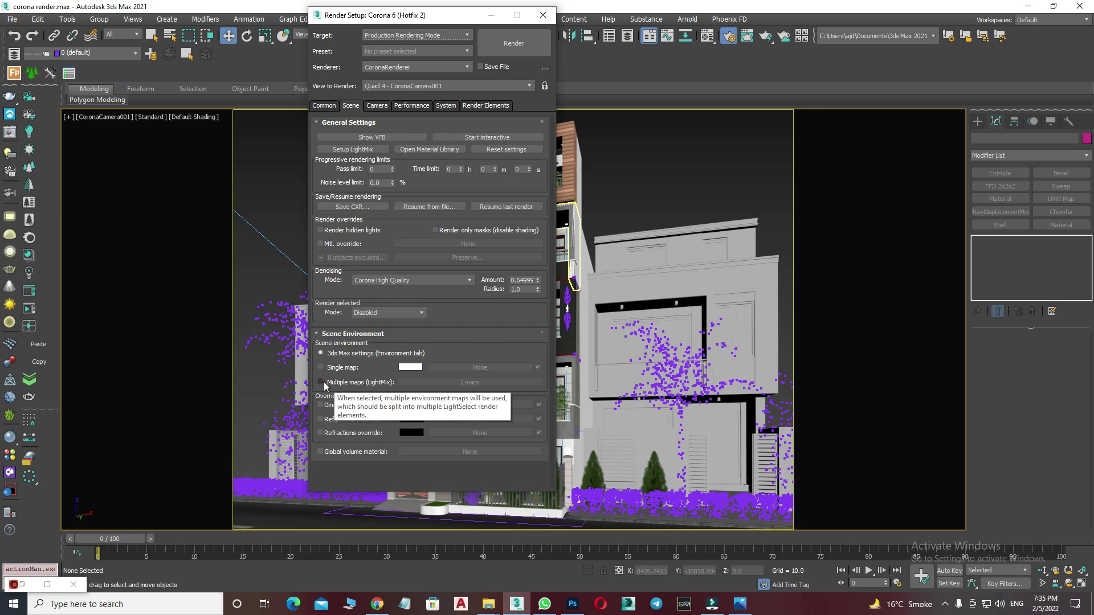
left_click(322, 383)
left_click(457, 384)
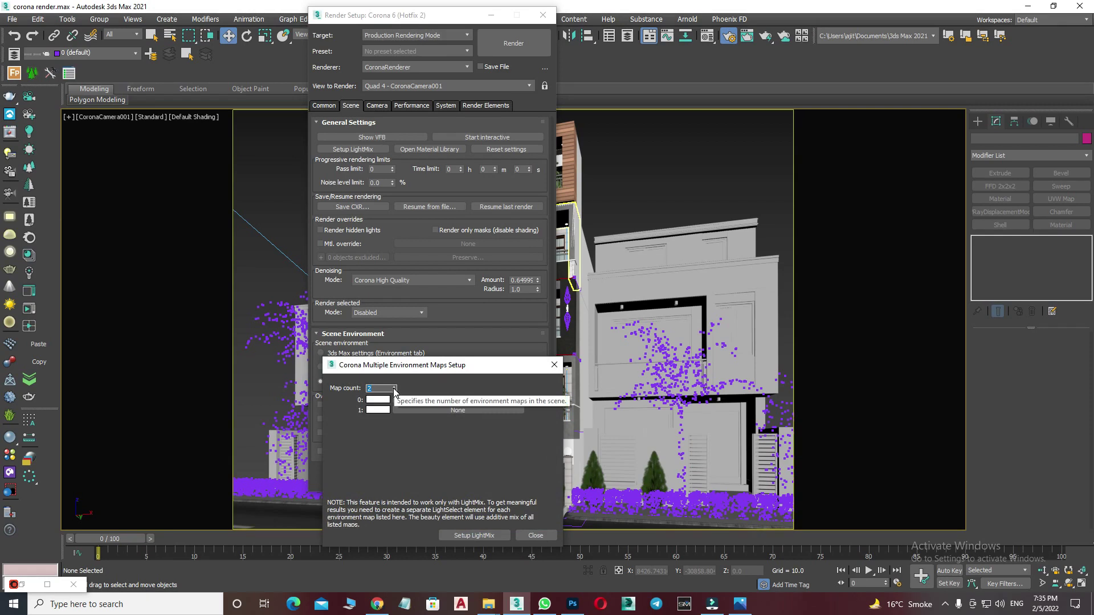
left_click(394, 386)
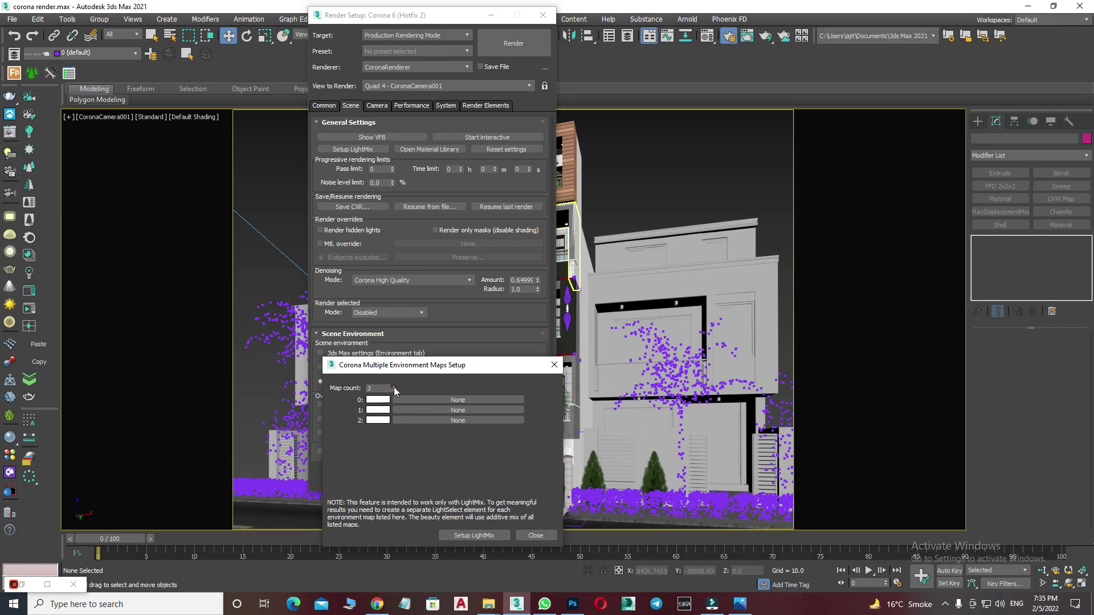
left_click_drag(398, 364, 341, 215)
Open Environment and Effects with the 8 key and move it to the right
right_click(655, 183)
left_click(666, 196)
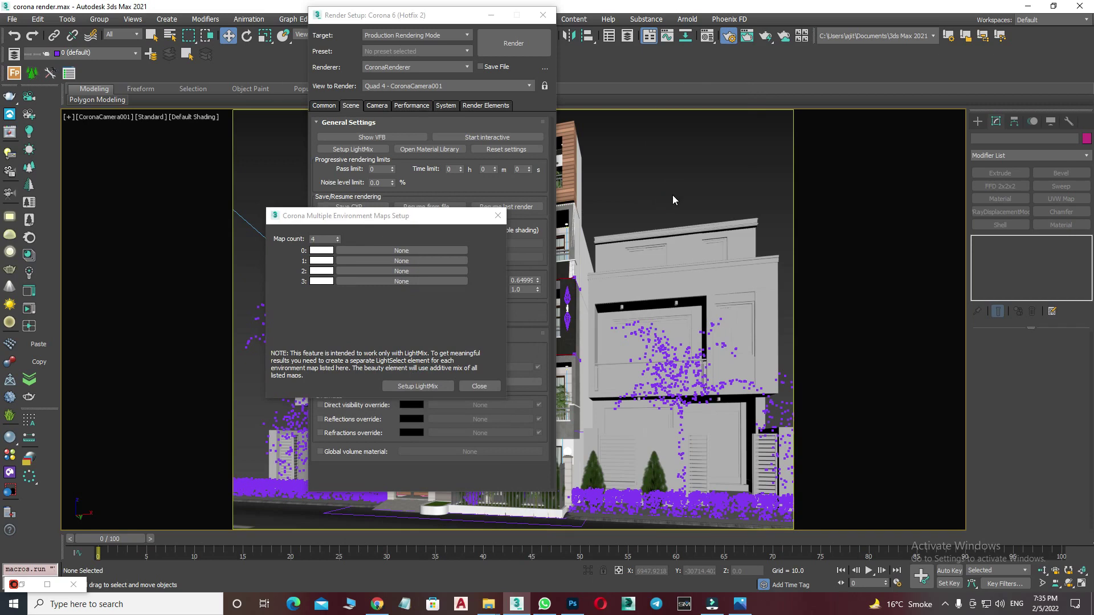
key("8")
left_click_drag(289, 178, 763, 146)
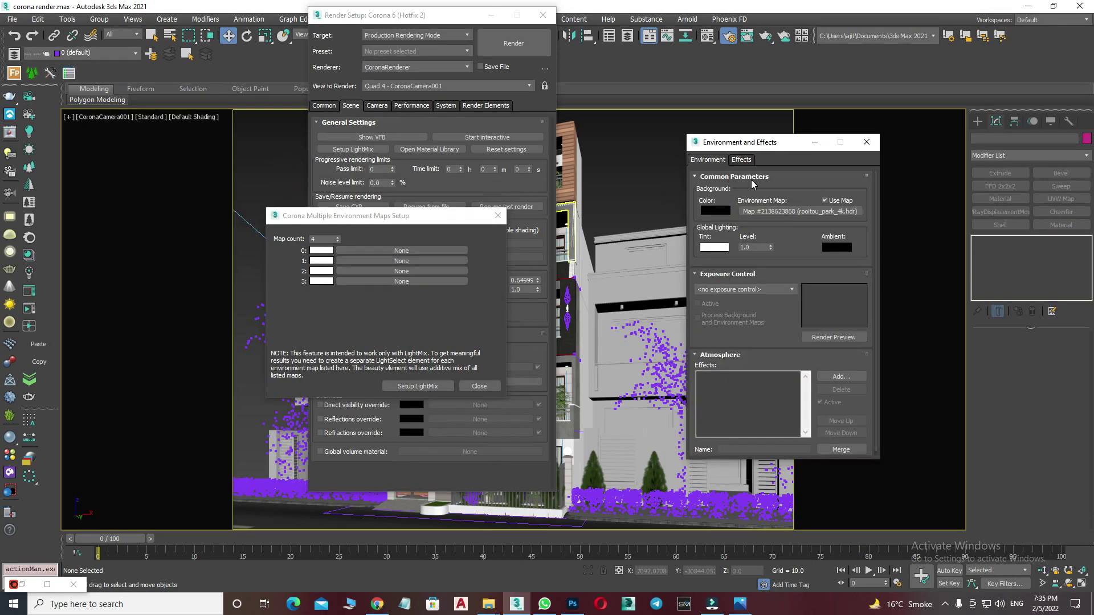
Instance the rooitou_park_4k environment HDR into a Material Editor sample slot
key("m")
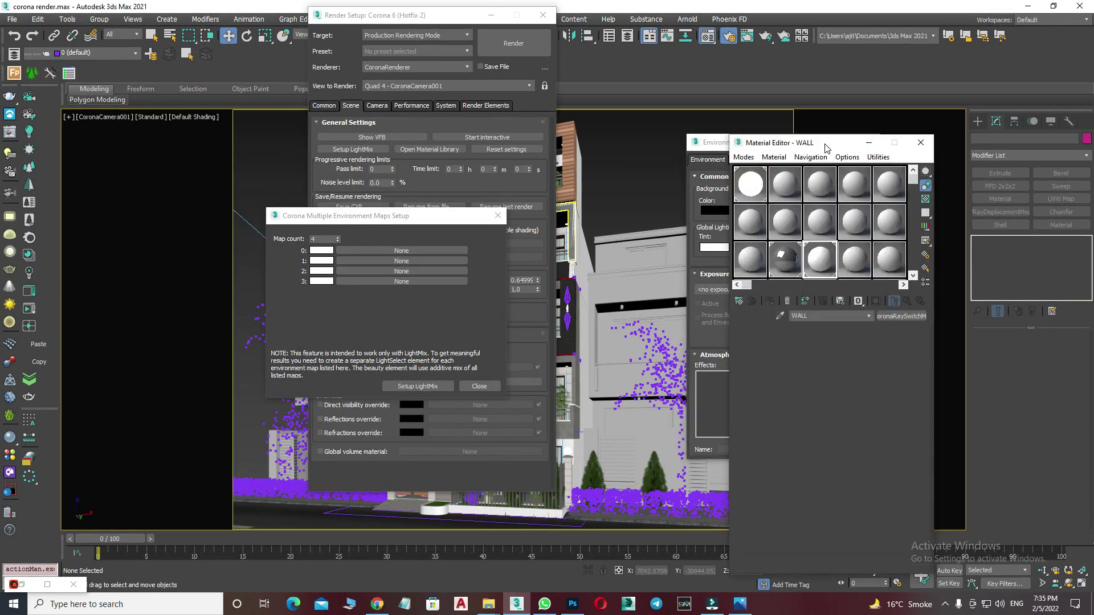
left_click_drag(826, 147, 556, 124)
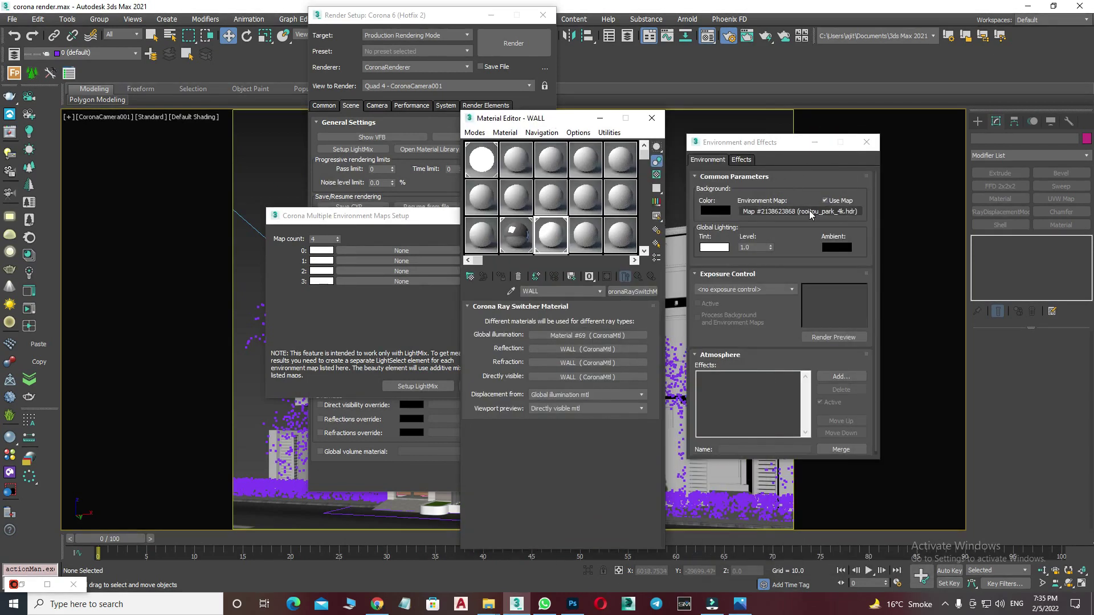
left_click_drag(607, 241, 620, 240)
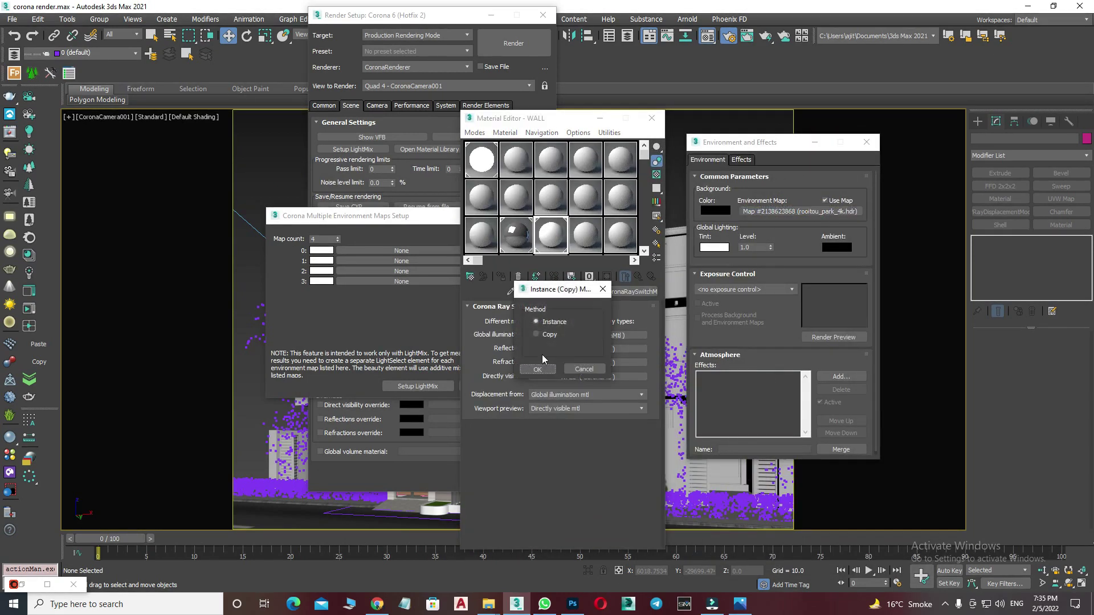
left_click(537, 369)
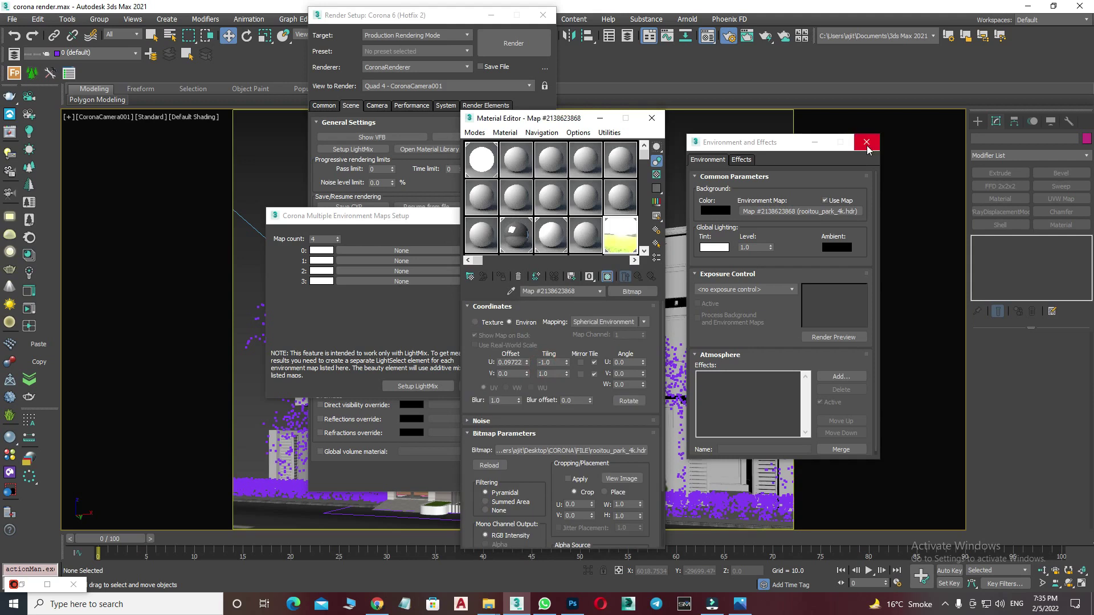
Close Environment and Effects and preview the HDR panorama full screen
left_click(867, 143)
left_click_drag(548, 119, 724, 126)
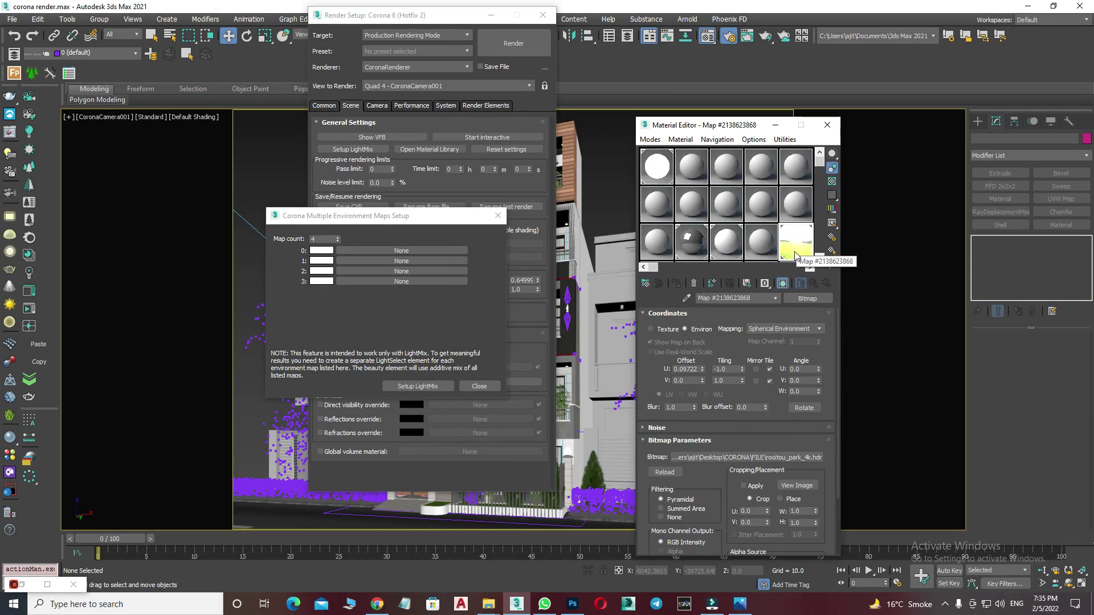
left_click(798, 488)
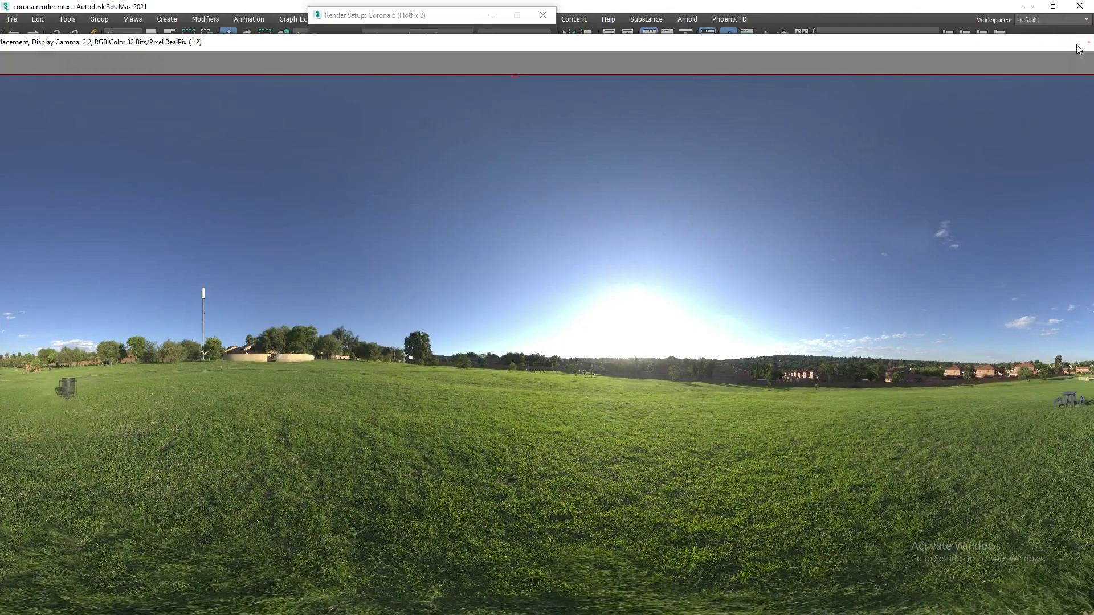
left_click(1078, 38)
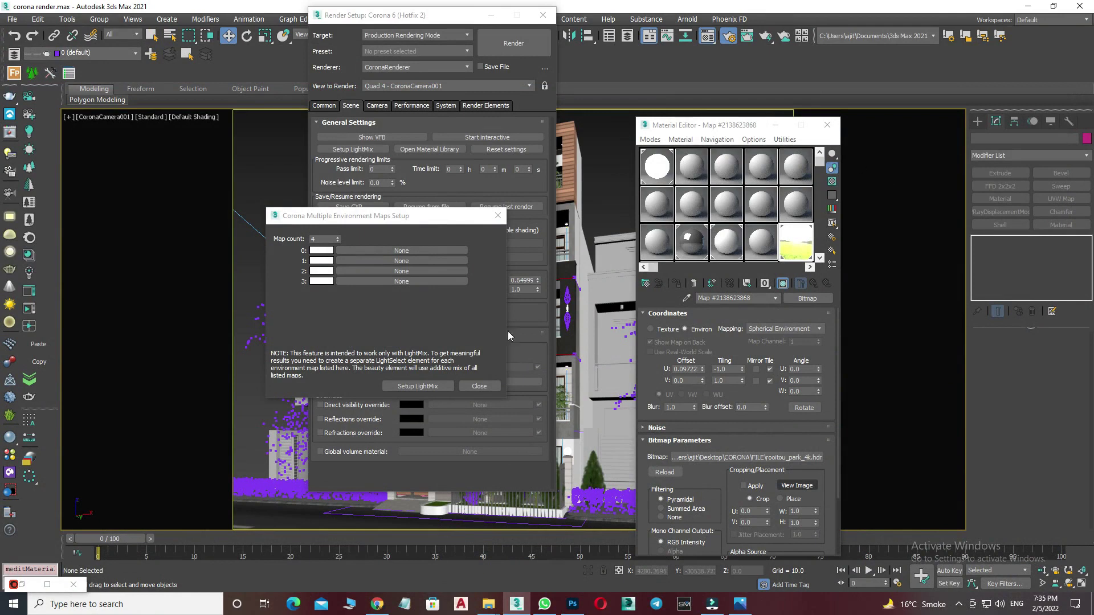
Select the fresh 01 - Default slot and convert it to a CoronaMtl
left_click_drag(796, 248, 426, 248)
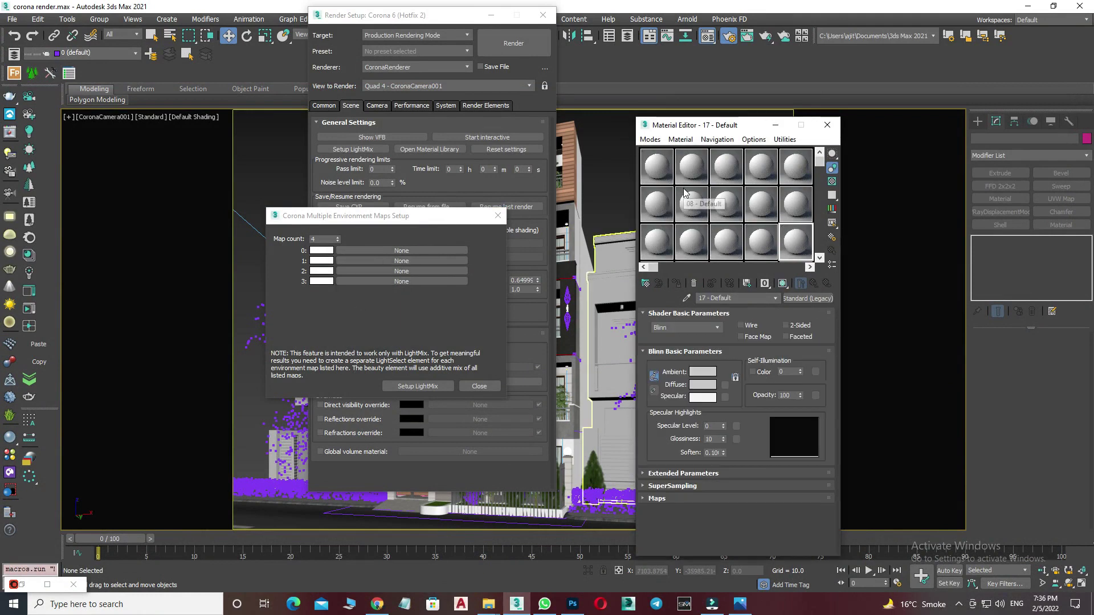
left_click(656, 166)
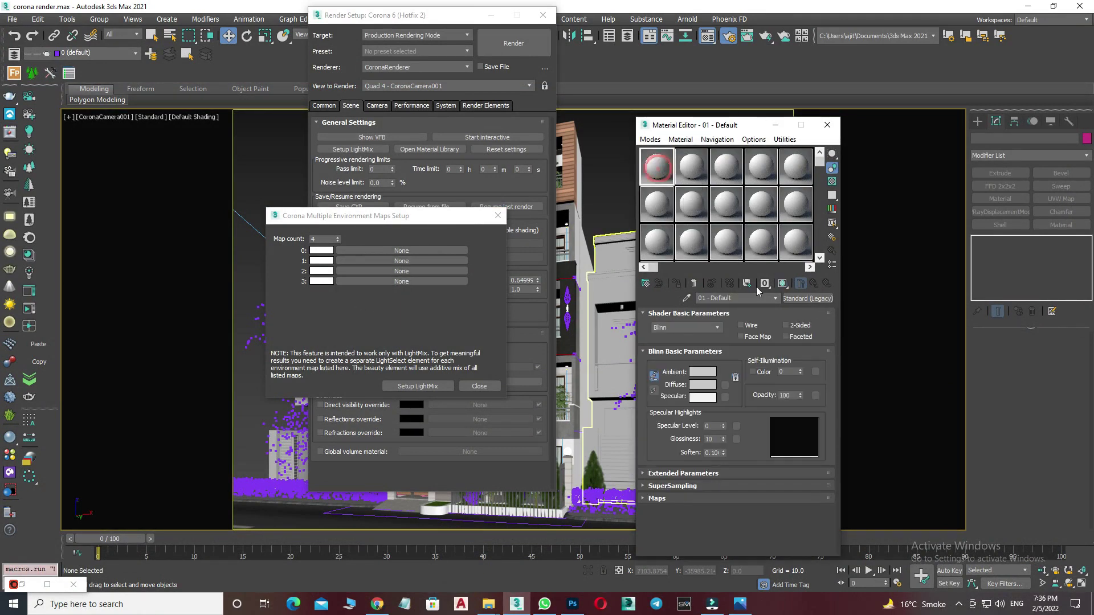
left_click(809, 298)
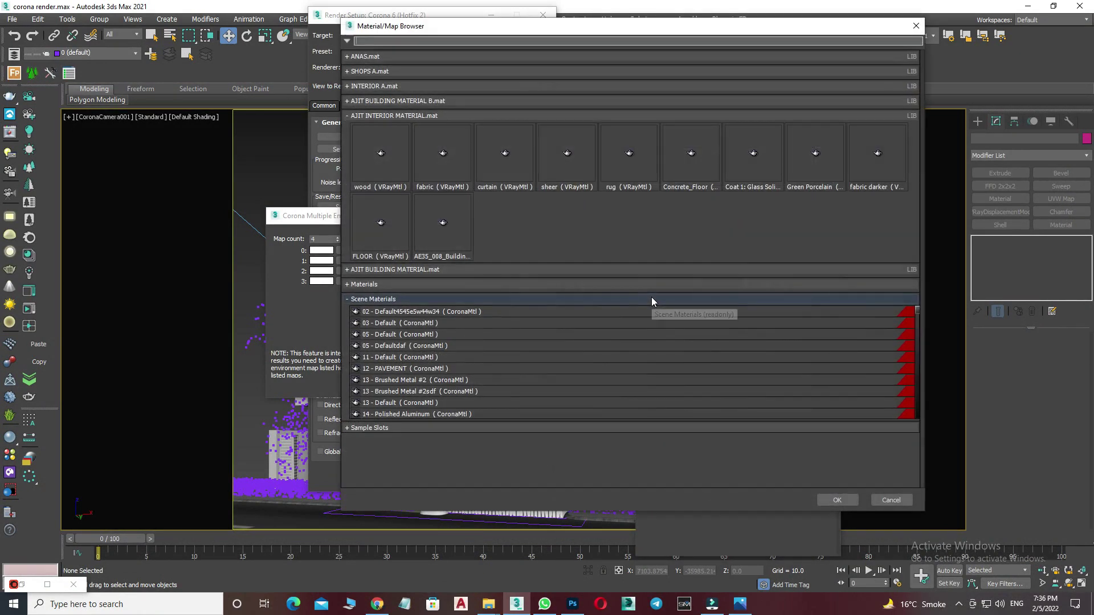
left_click(358, 285)
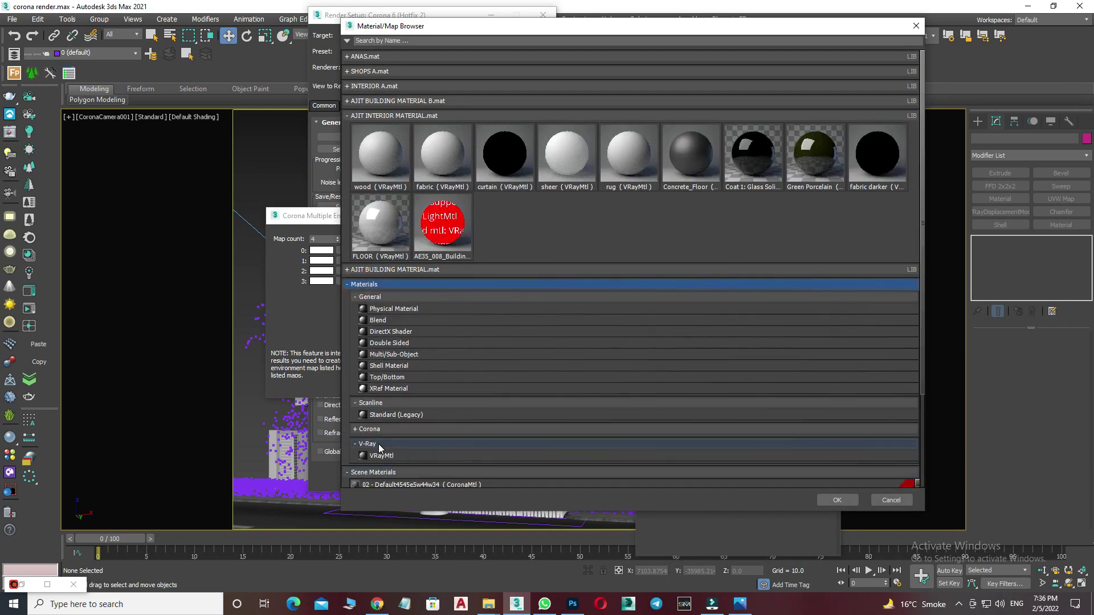
left_click(355, 429)
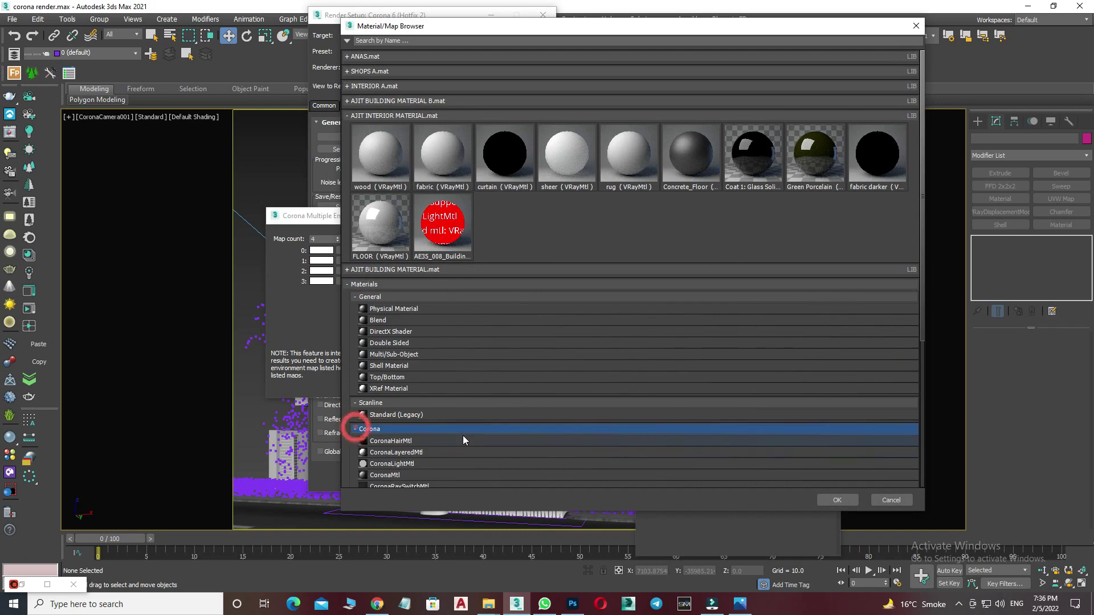
scroll(455, 435, "down", 2)
left_click(388, 420)
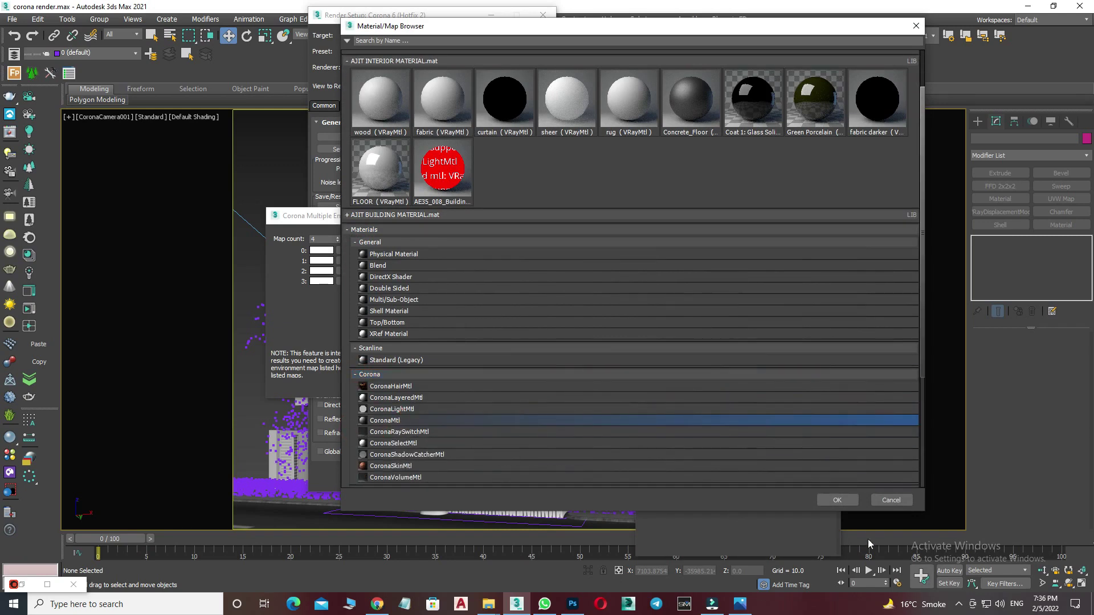
left_click(837, 500)
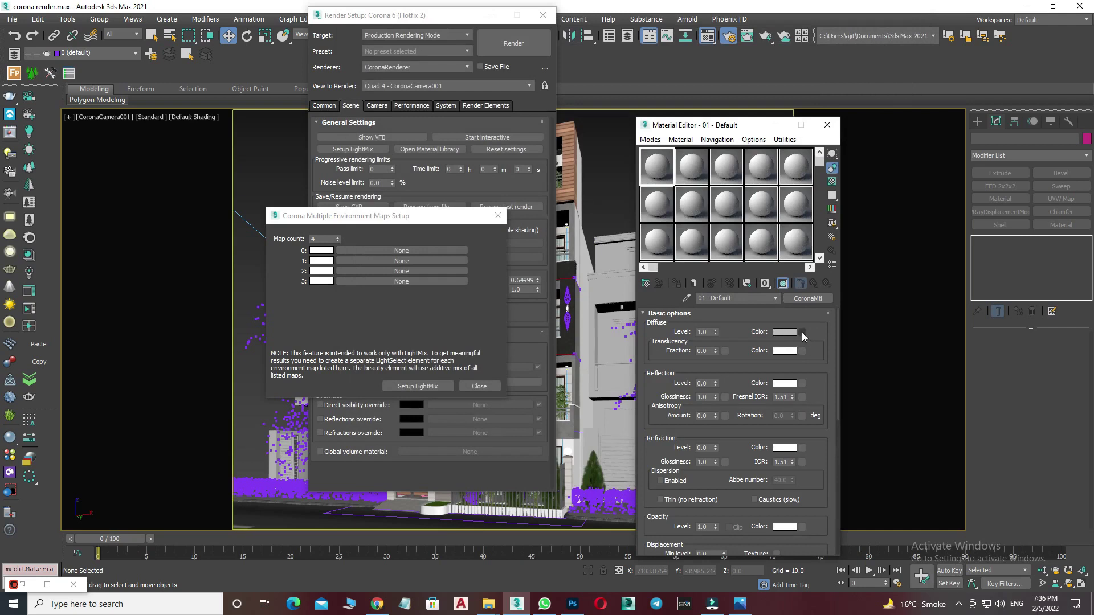
Add a CoronaBitmap map to the material's diffuse colour
left_click(801, 333)
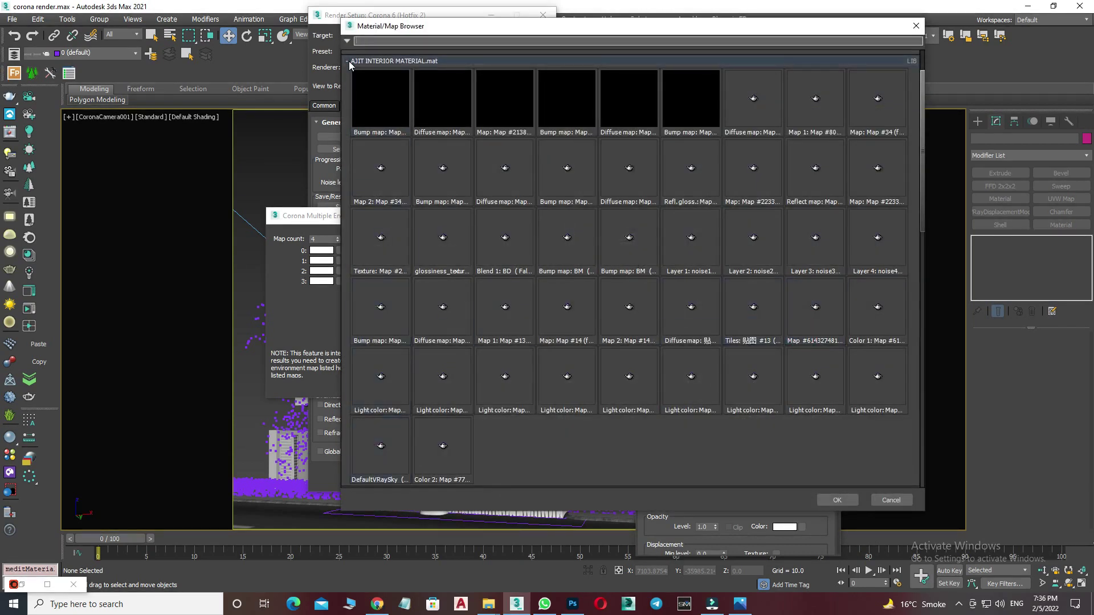
left_click(348, 61)
scroll(456, 319, "down", 5)
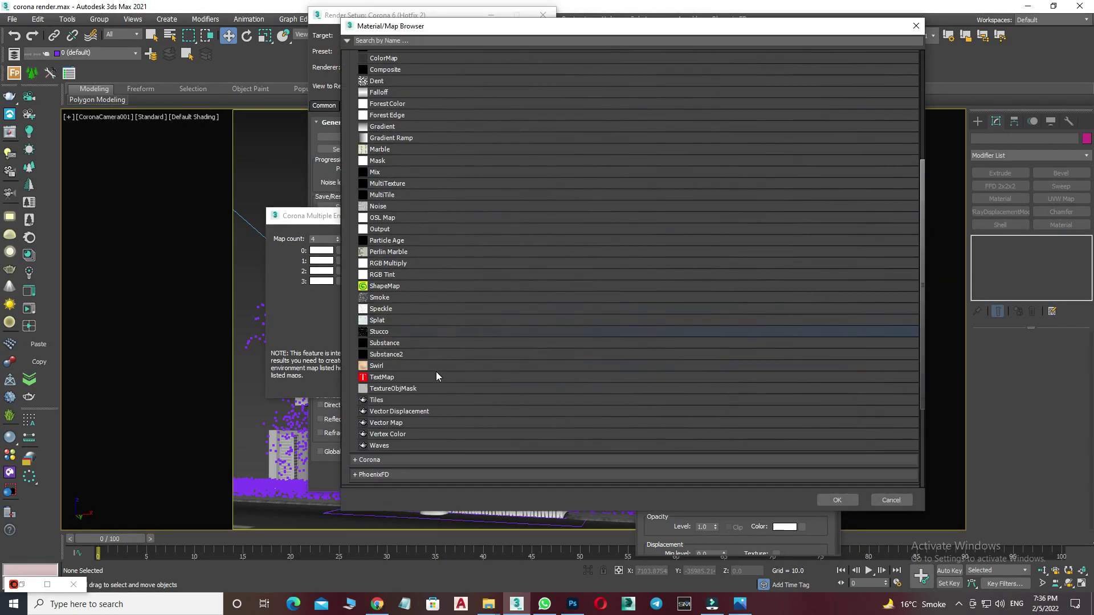
scroll(410, 393, "down", 2)
left_click(381, 402)
scroll(404, 404, "down", 2)
left_click(398, 375)
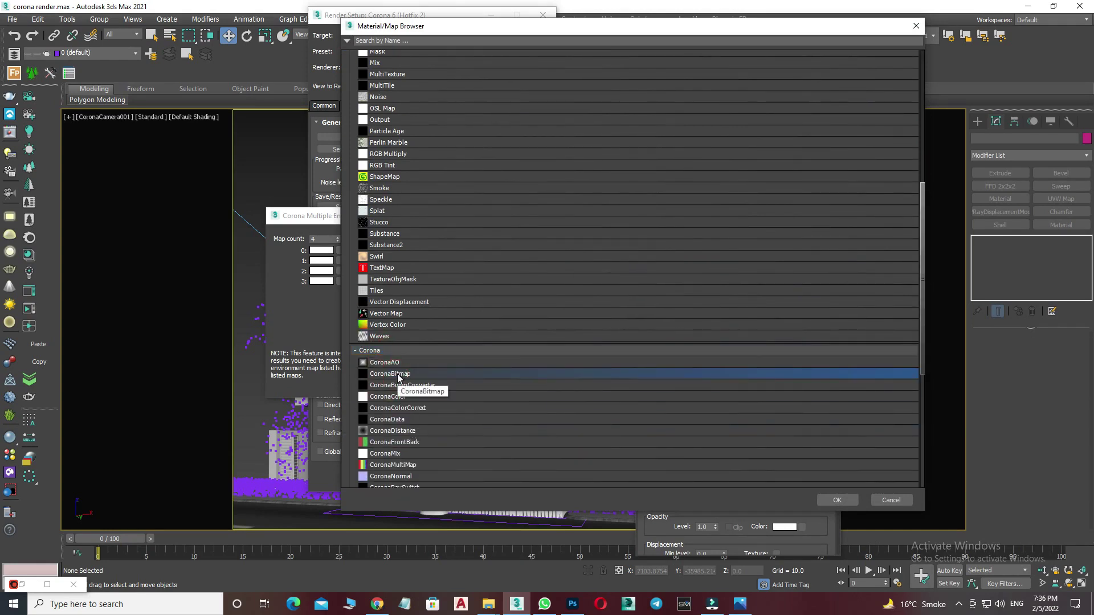
double_click(398, 375)
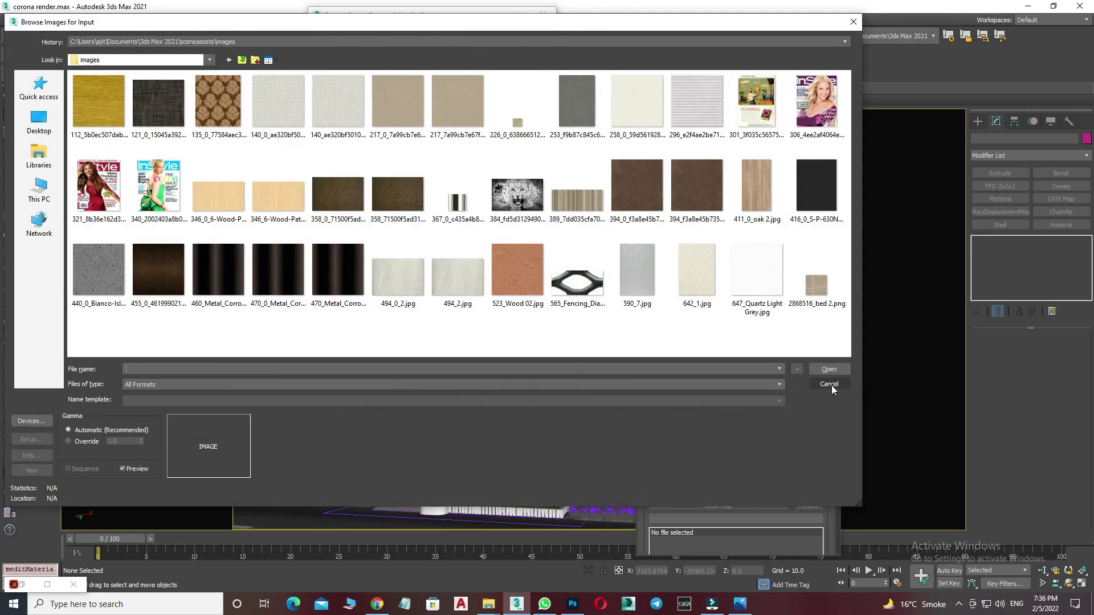
left_click(830, 385)
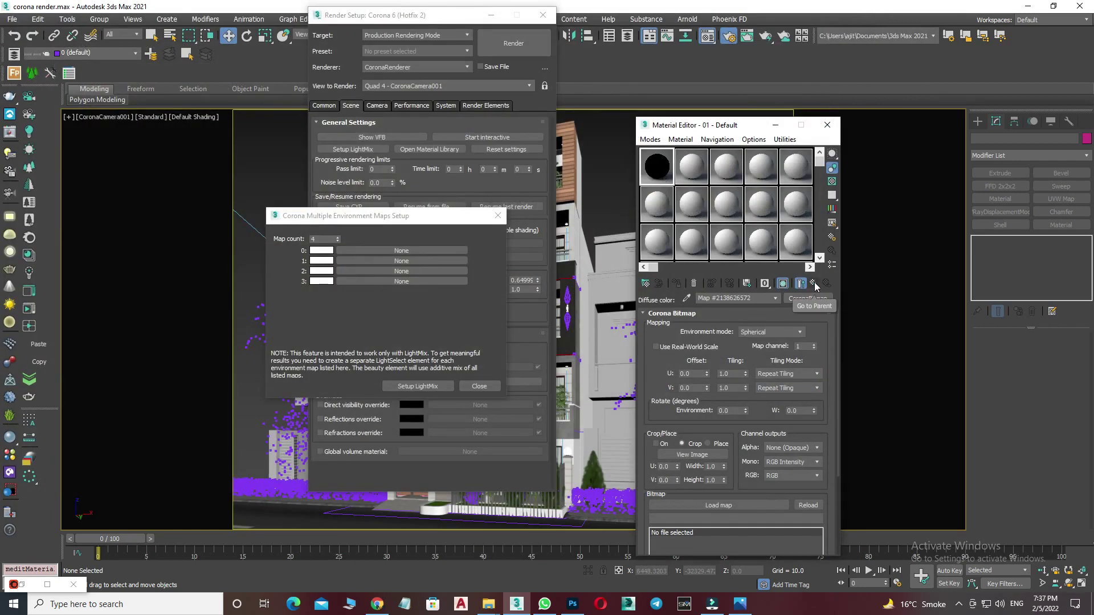
scroll(746, 315, "down", 2)
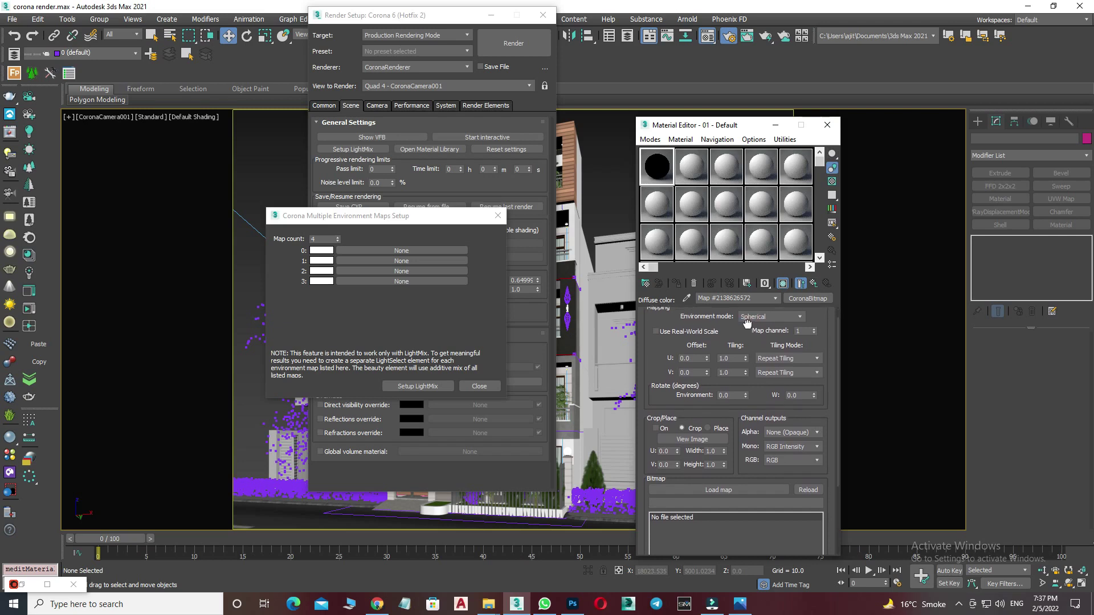
scroll(747, 315, "down", 1)
Load abandoned_tank_farm_04_4k.hdr into the CoronaBitmap and instance it into a free sample slot
left_click(719, 483)
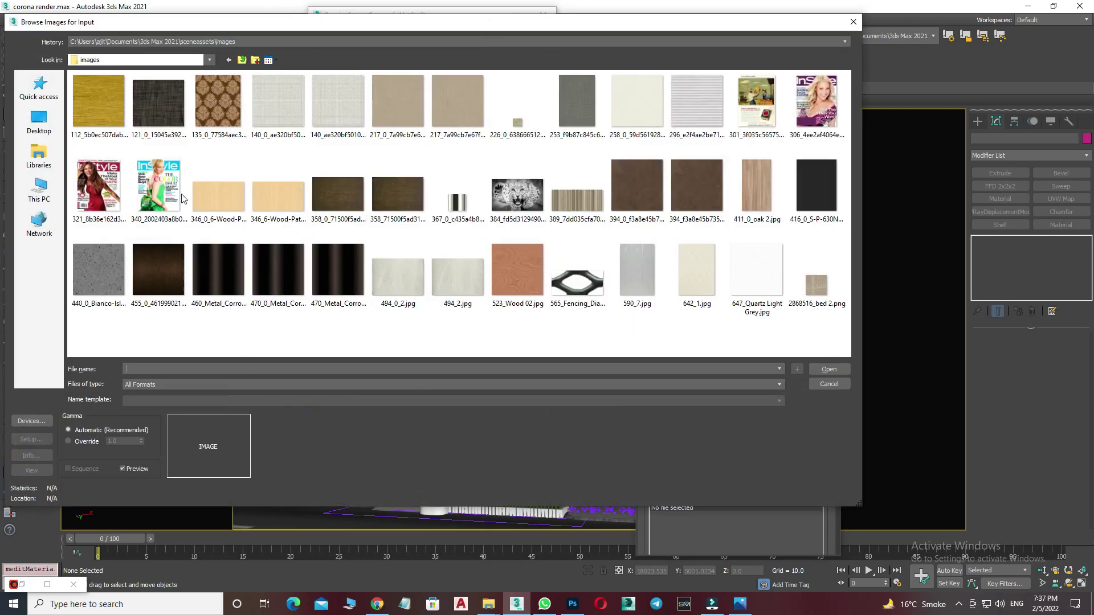
left_click(26, 120)
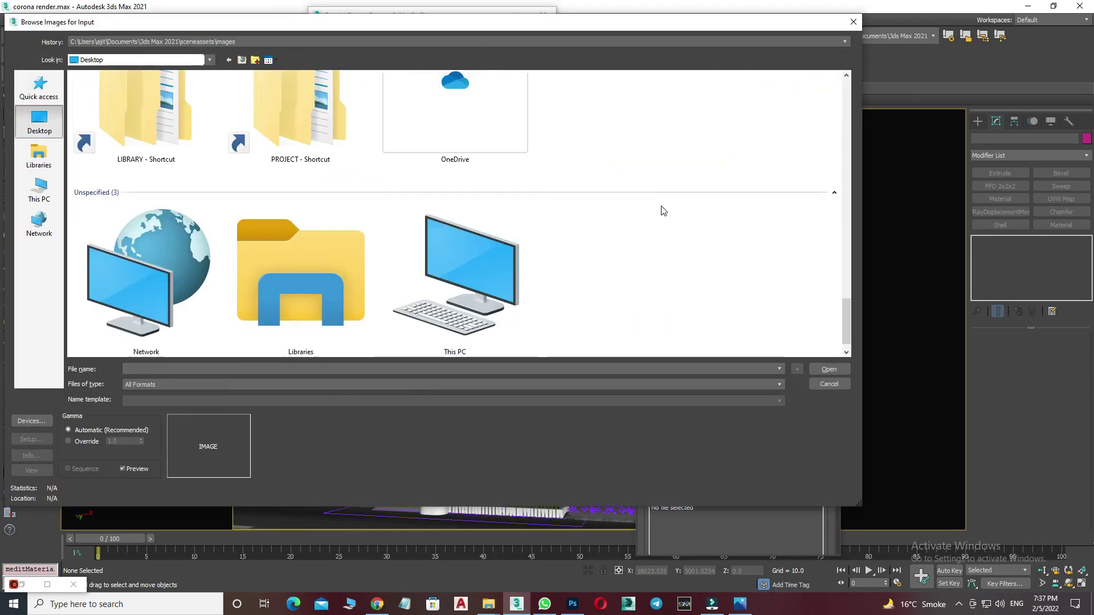
scroll(662, 211, "up", 5)
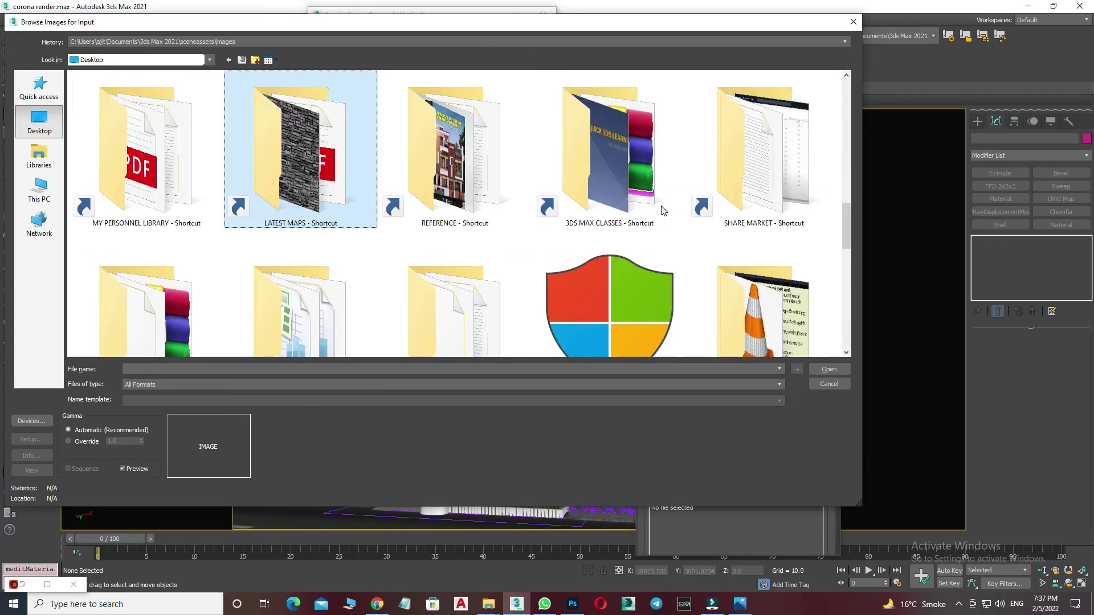
scroll(662, 211, "down", 5)
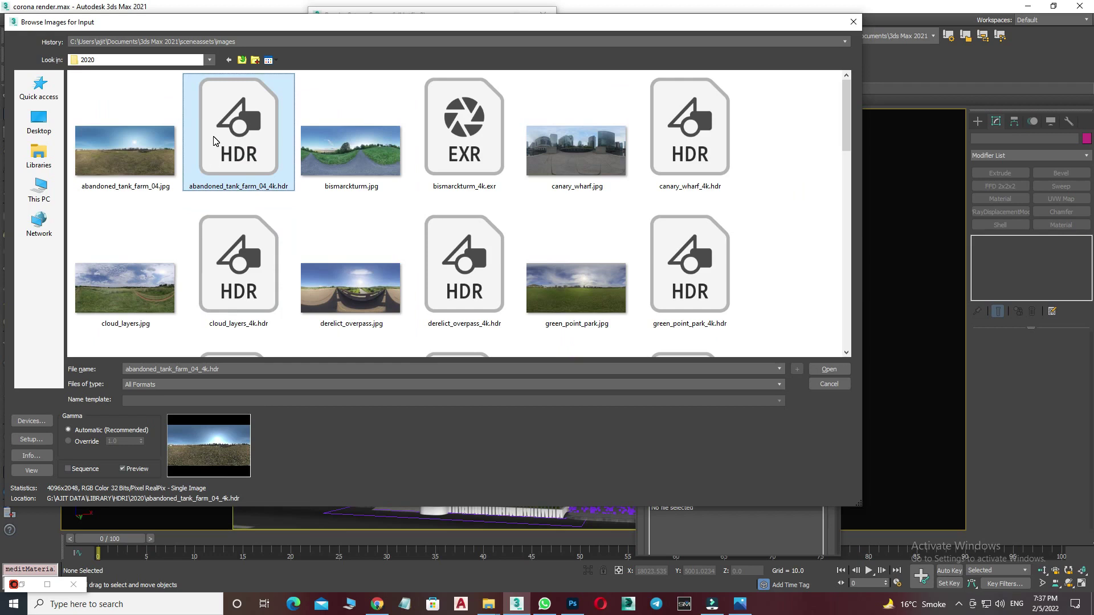
double_click(214, 141)
left_click(168, 259)
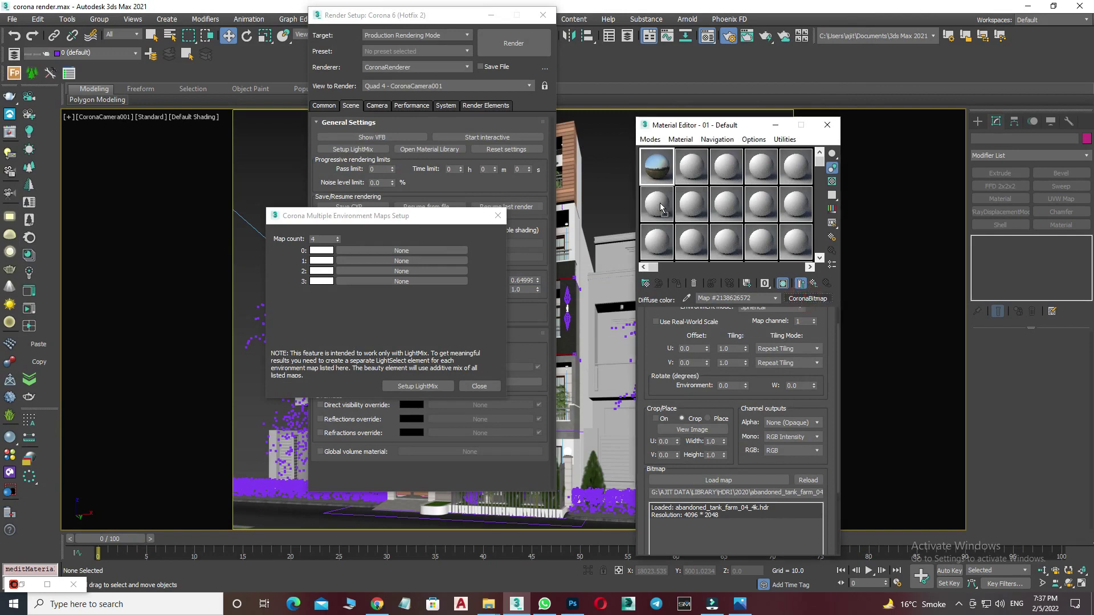
left_click_drag(805, 296, 739, 307)
left_click(713, 378)
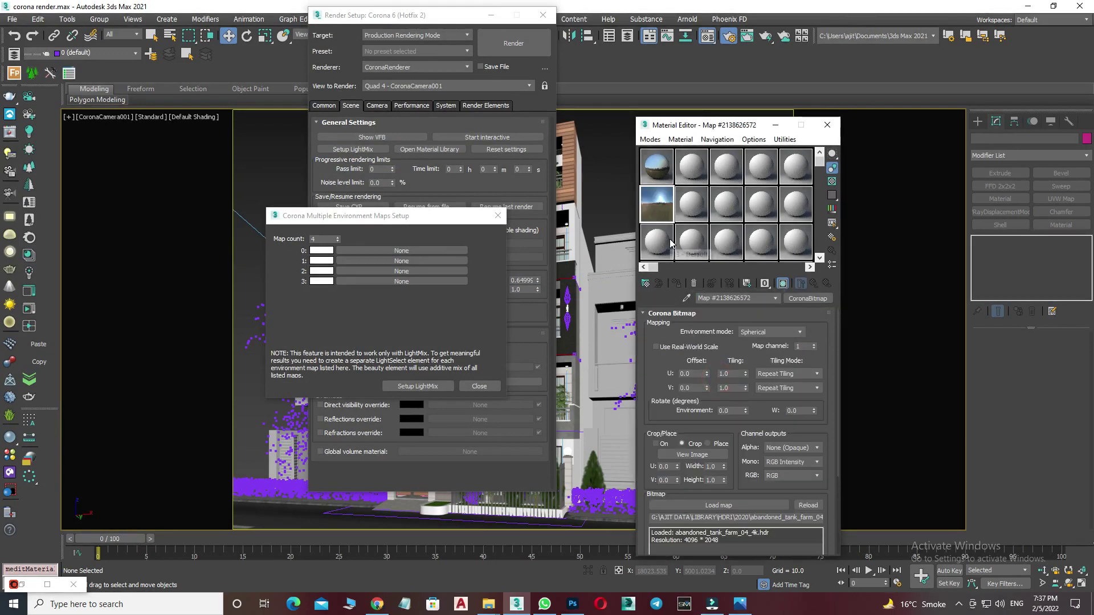
Set the tank farm bitmap's Output Amount to 2.0
left_click(757, 335)
scroll(786, 485, "down", 3)
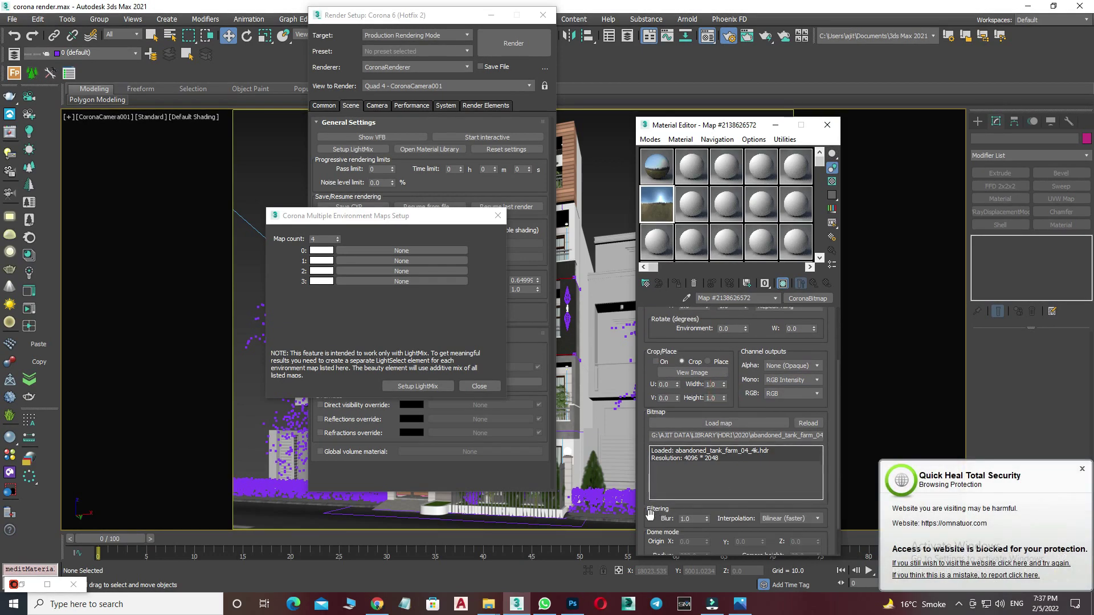
scroll(652, 513, "down", 2)
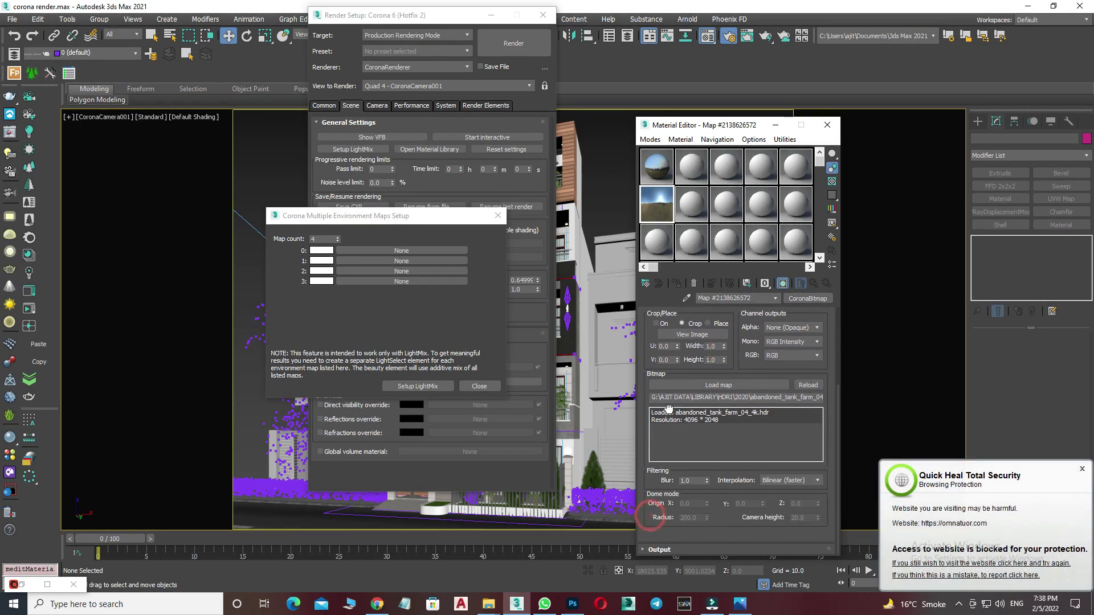
left_click(678, 549)
scroll(775, 347, "up", 1)
scroll(775, 348, "up", 2)
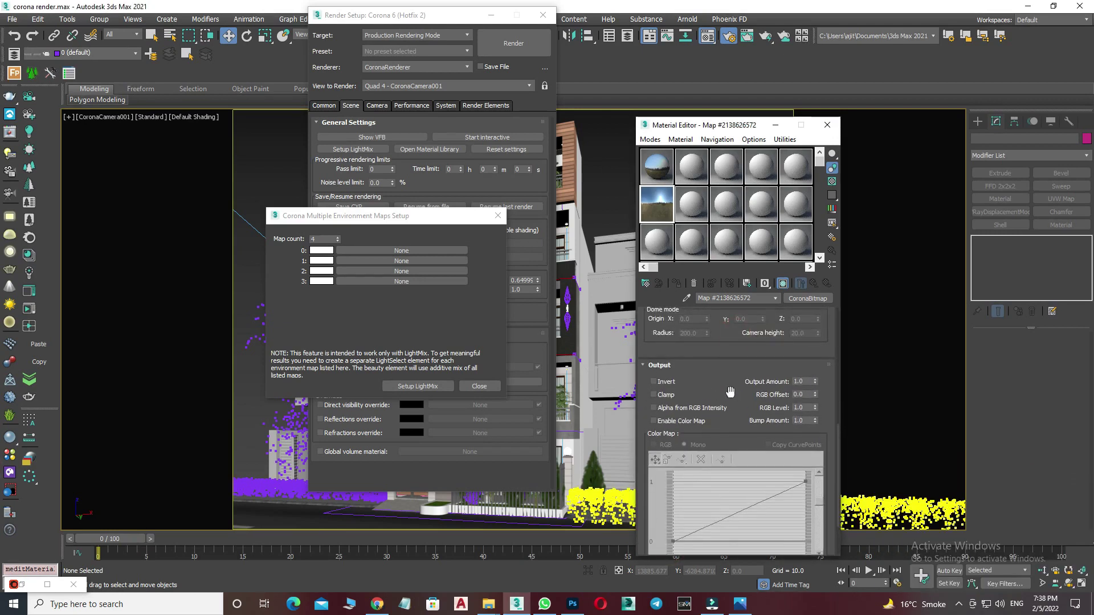
double_click(810, 382)
type("3")
key("Return")
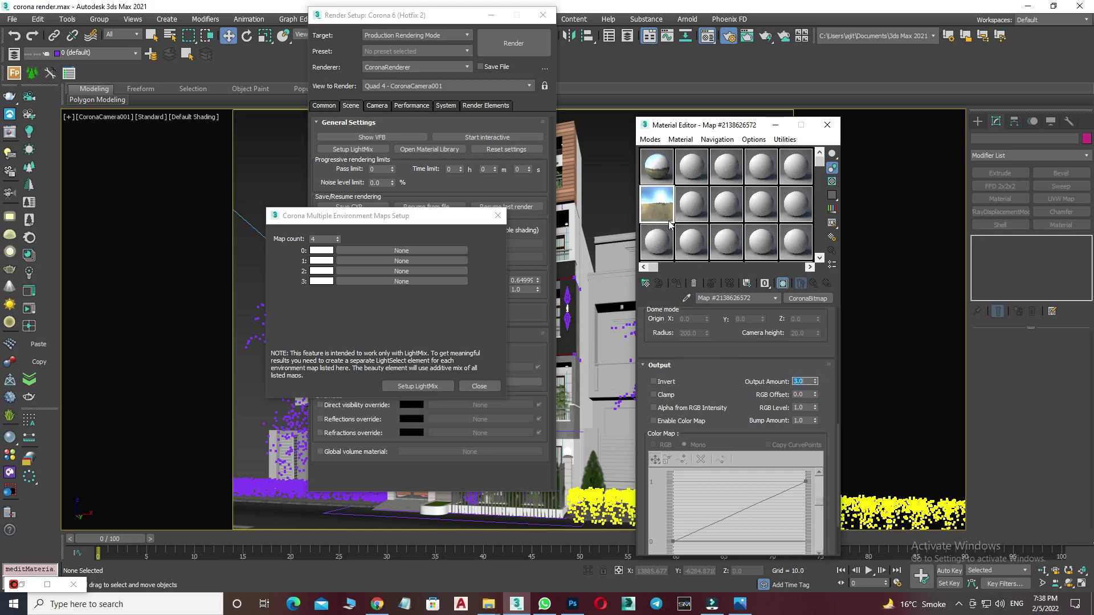
Test environment rotation at 45 then back to 0, and name the map A
mouse_move(704, 378)
left_mouse_down()
mouse_move(706, 431)
mouse_move(728, 438)
mouse_move(731, 507)
mouse_move(726, 422)
mouse_move(728, 522)
left_mouse_up()
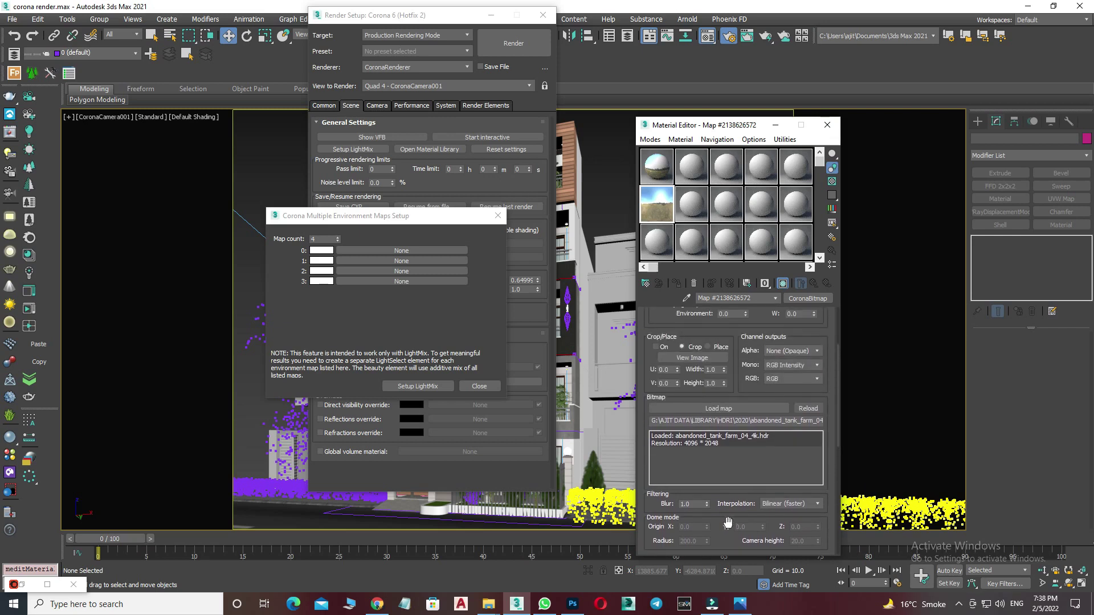
scroll(732, 385, "up", 3)
scroll(732, 387, "up", 2)
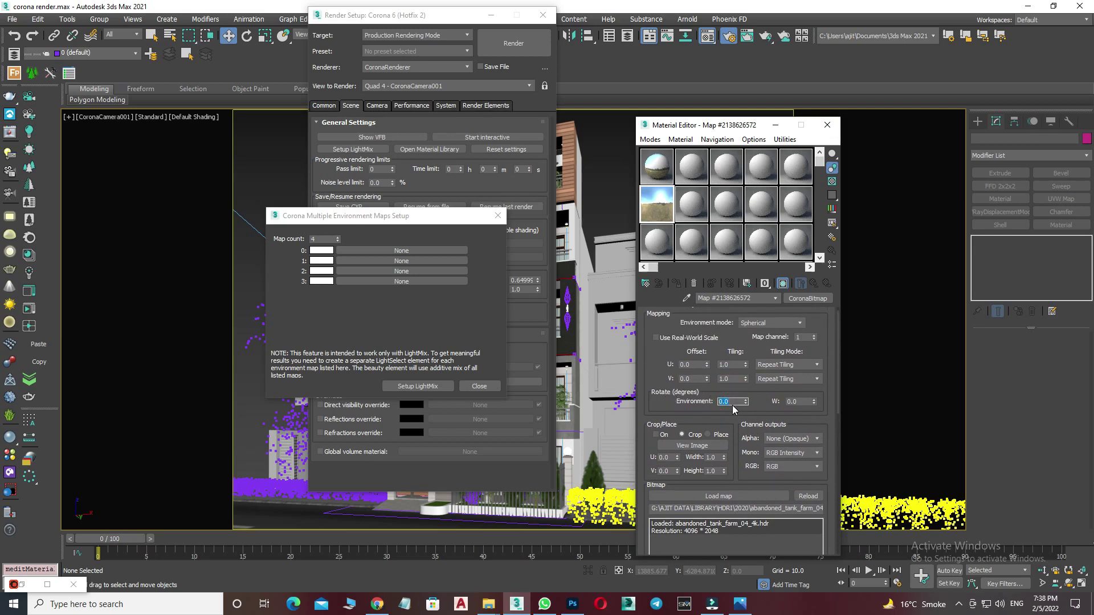
type("45")
key("Return")
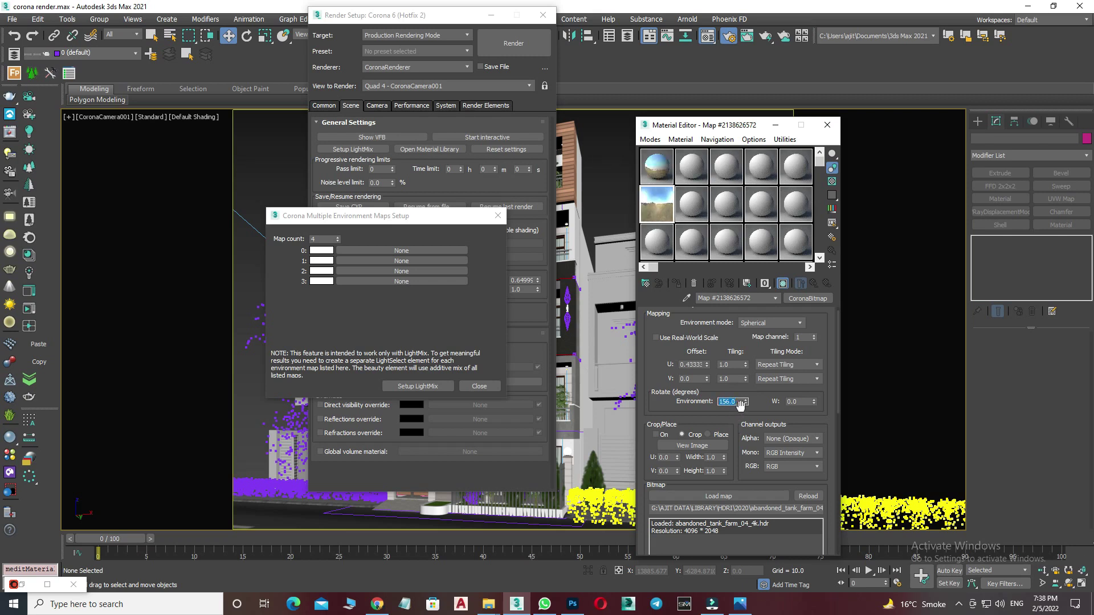
key("Return")
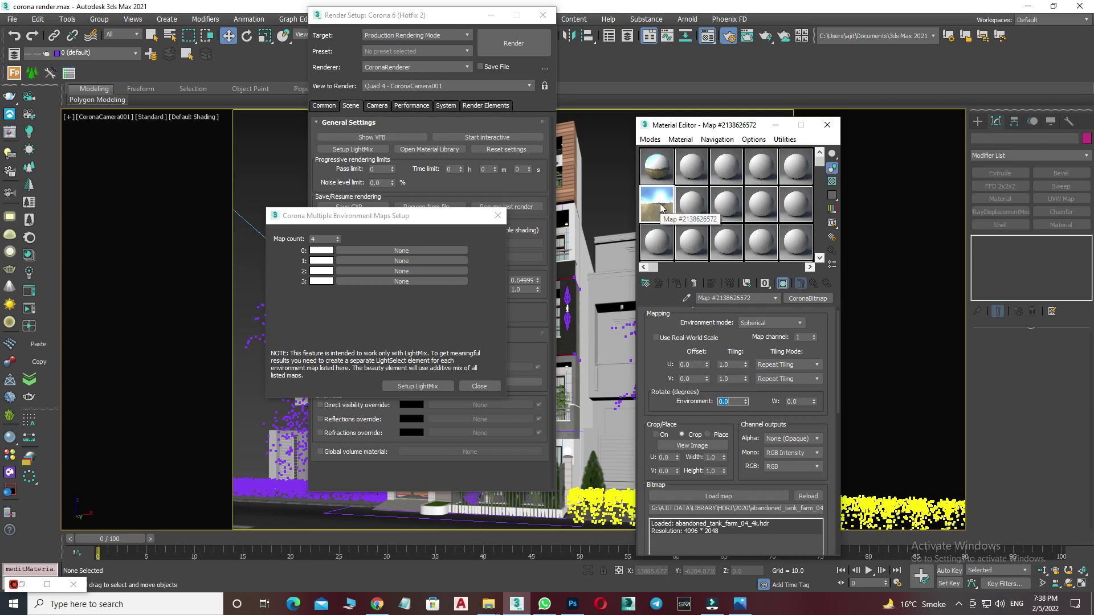
left_click(758, 297)
type("A")
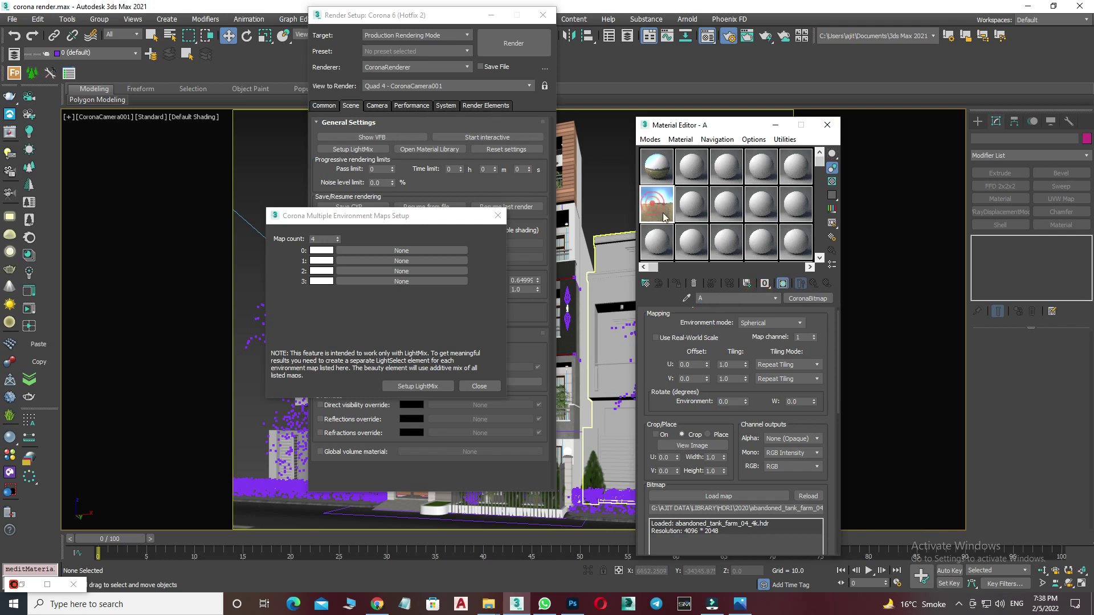
Instance map A into environment slot 0 and copy it to a new slot named B
left_click_drag(651, 215, 411, 250)
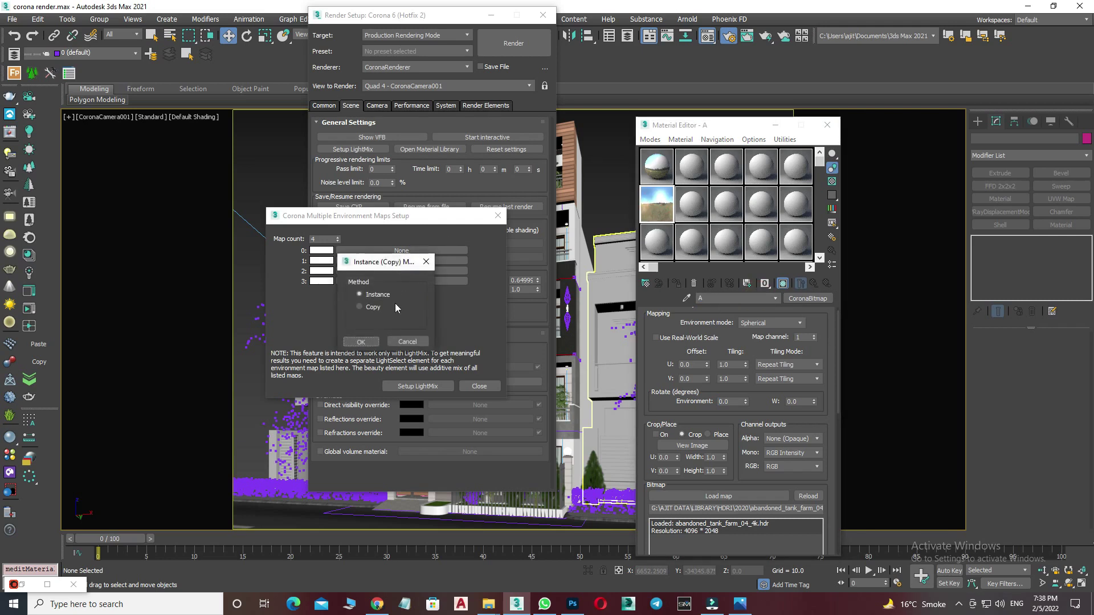
left_click(360, 342)
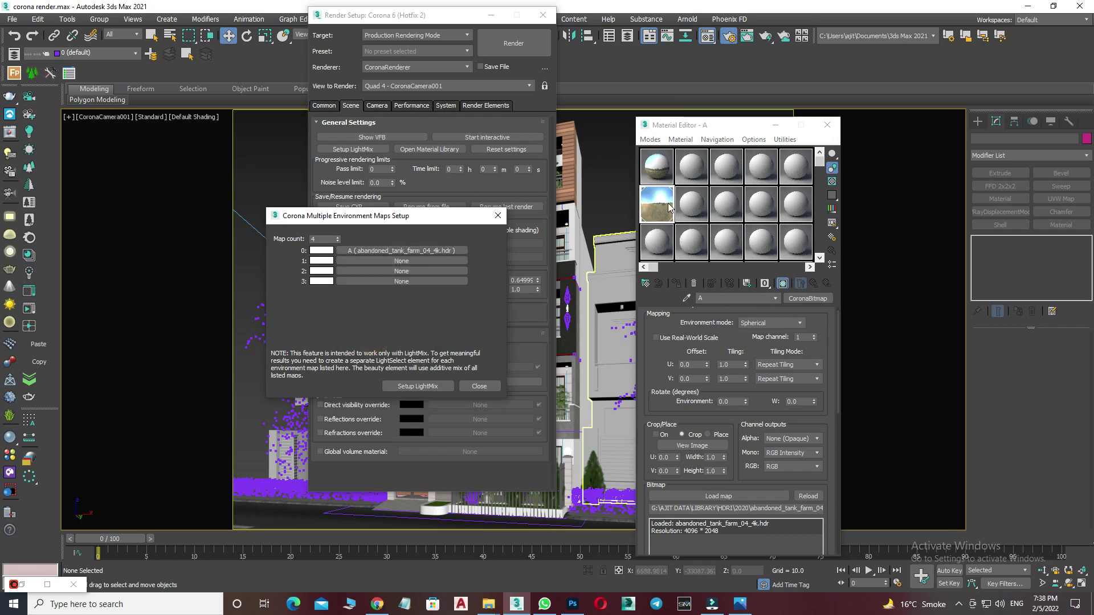
left_click_drag(670, 208, 656, 242)
double_click(724, 295)
type("B")
key("Return")
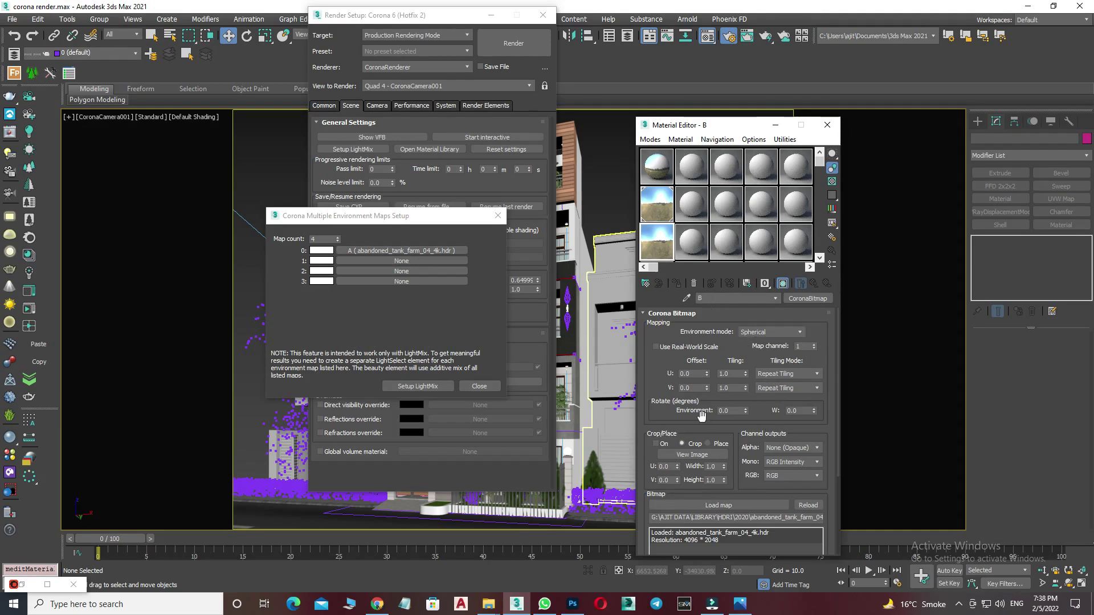
Load venice_sunrise_4k.hdr into map B
scroll(701, 423, "down", 3)
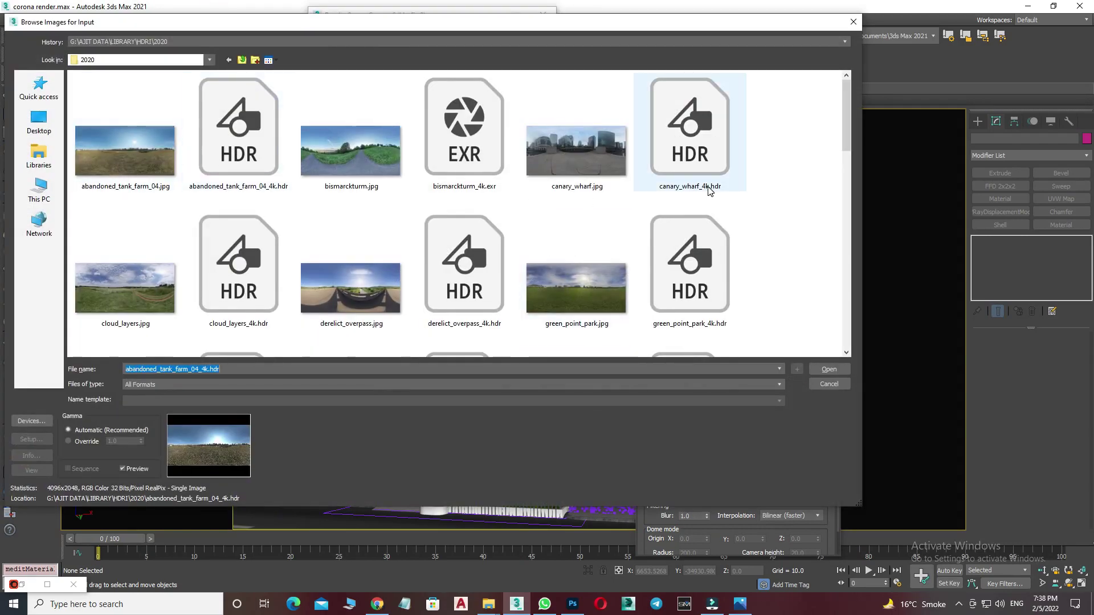
scroll(709, 191, "down", 3)
scroll(764, 222, "down", 3)
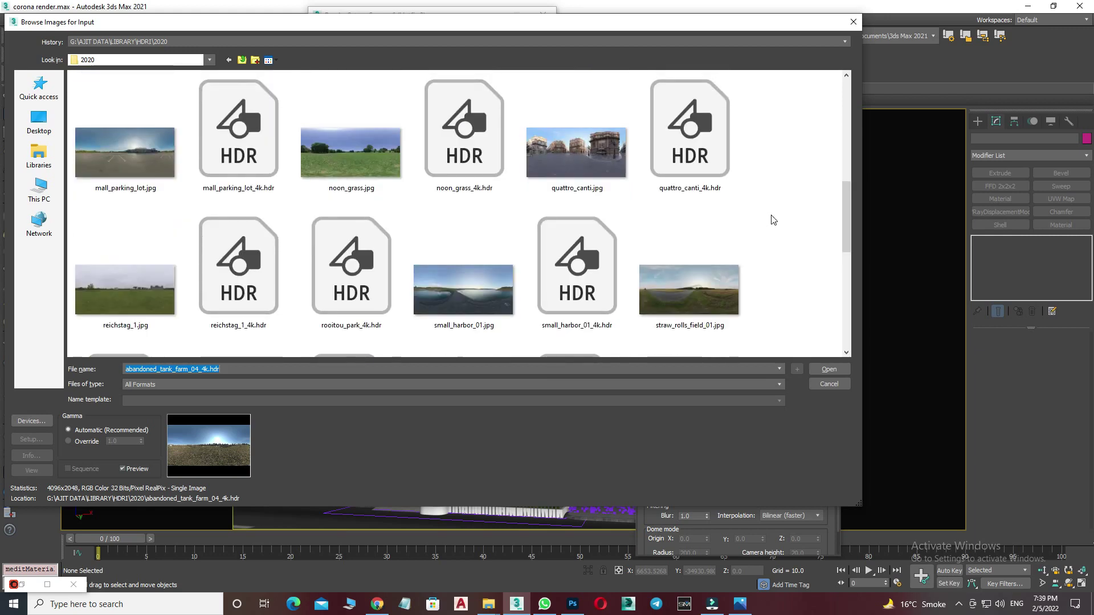
scroll(772, 221, "down", 3)
scroll(783, 221, "down", 3)
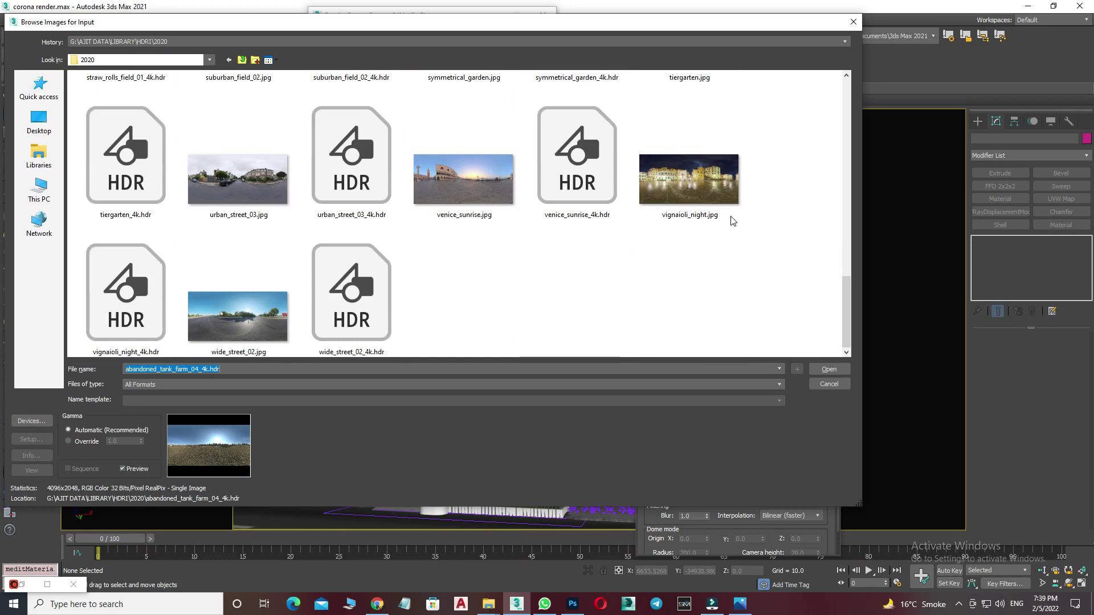
left_click(584, 170)
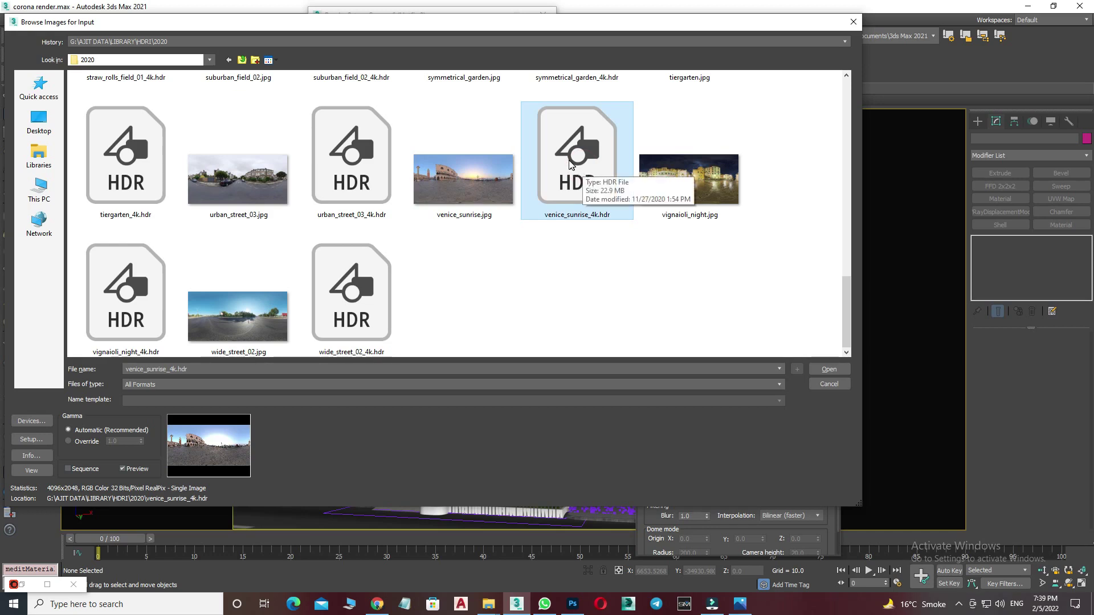
double_click(567, 162)
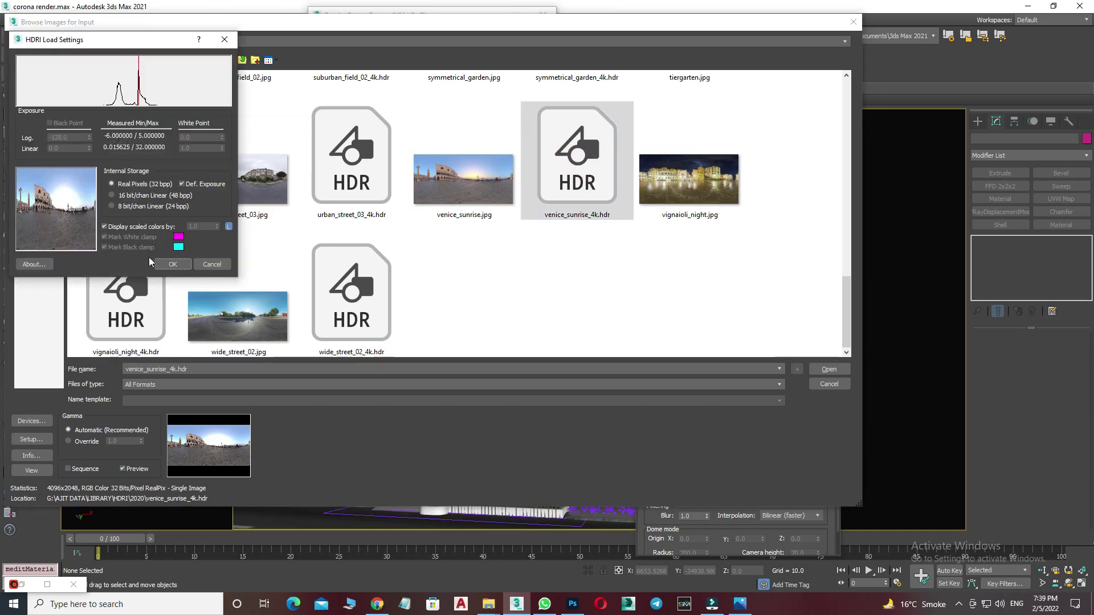
left_click(155, 261)
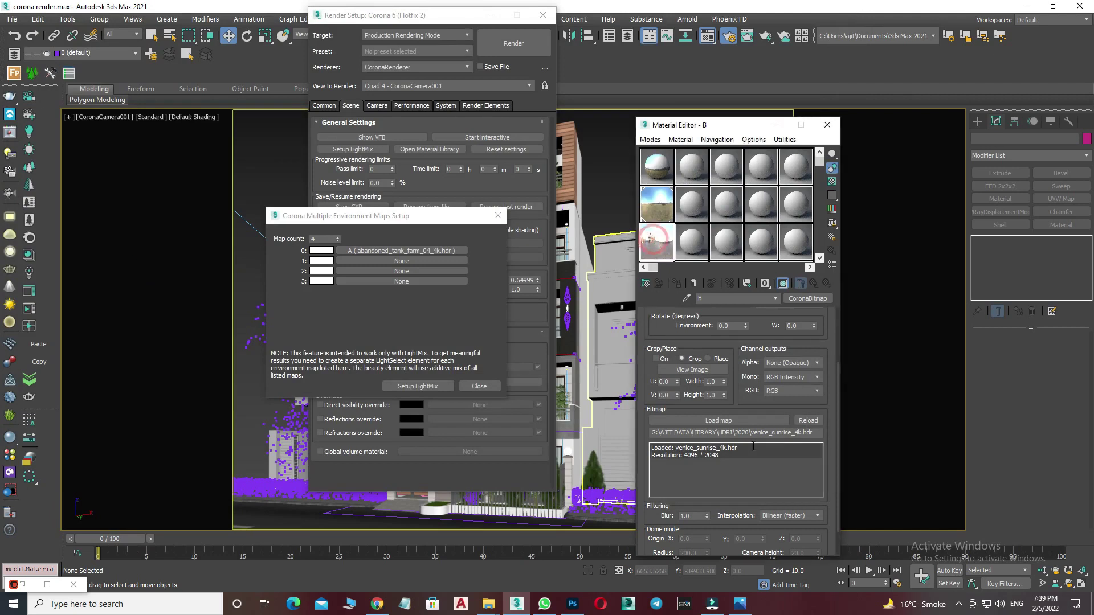
Set map B's Output Amount to 1.0 and instance it into environment slot 1
left_click_drag(737, 407, 732, 283)
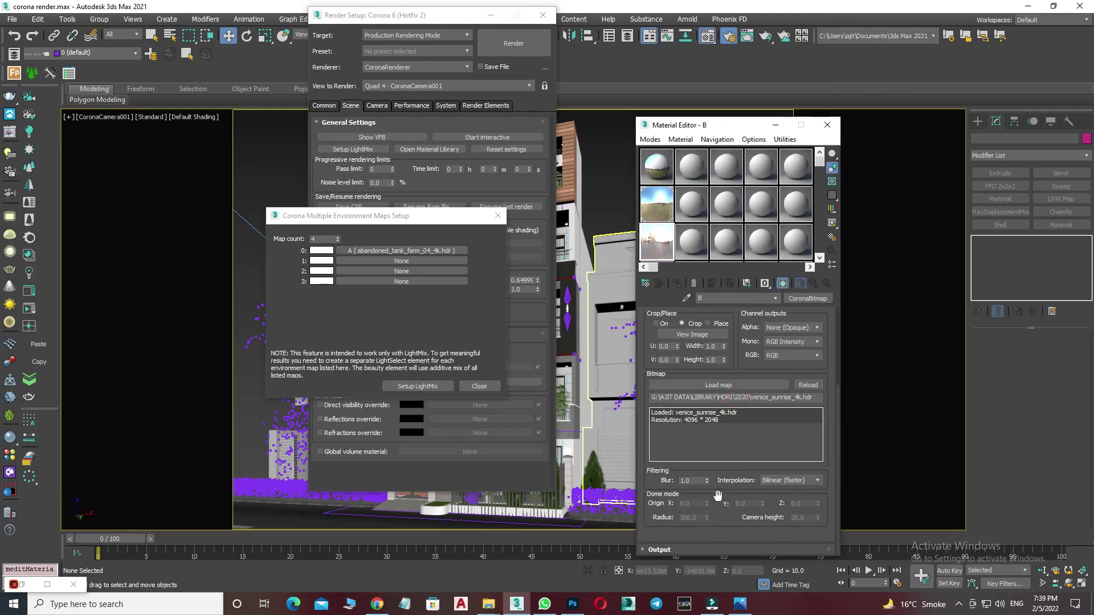
left_click(696, 548)
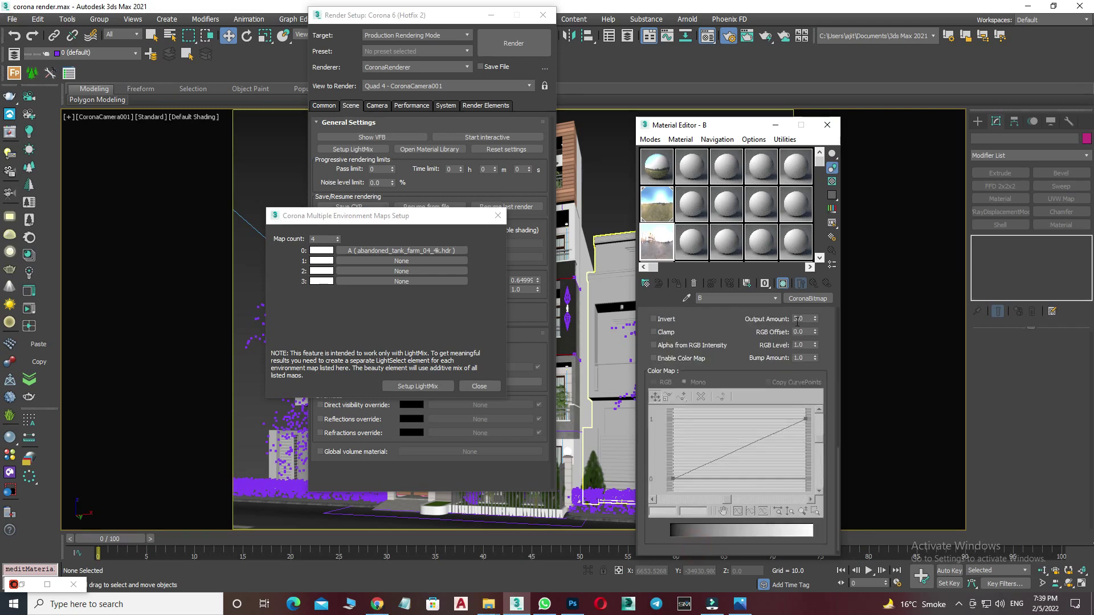
left_click(803, 318)
key("Return")
left_click(667, 251)
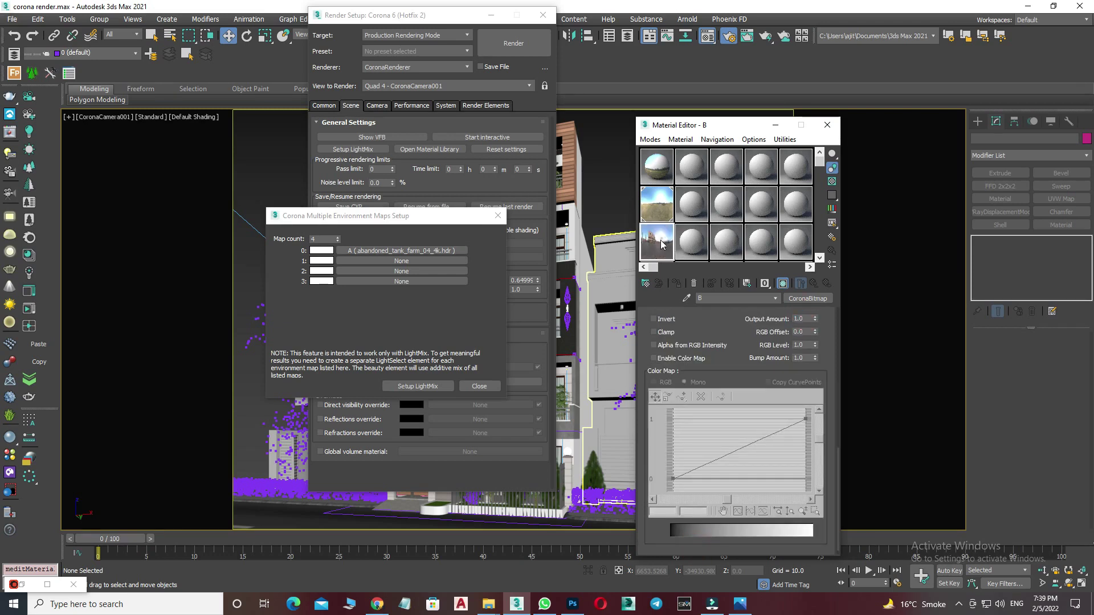
left_click_drag(408, 262, 406, 262)
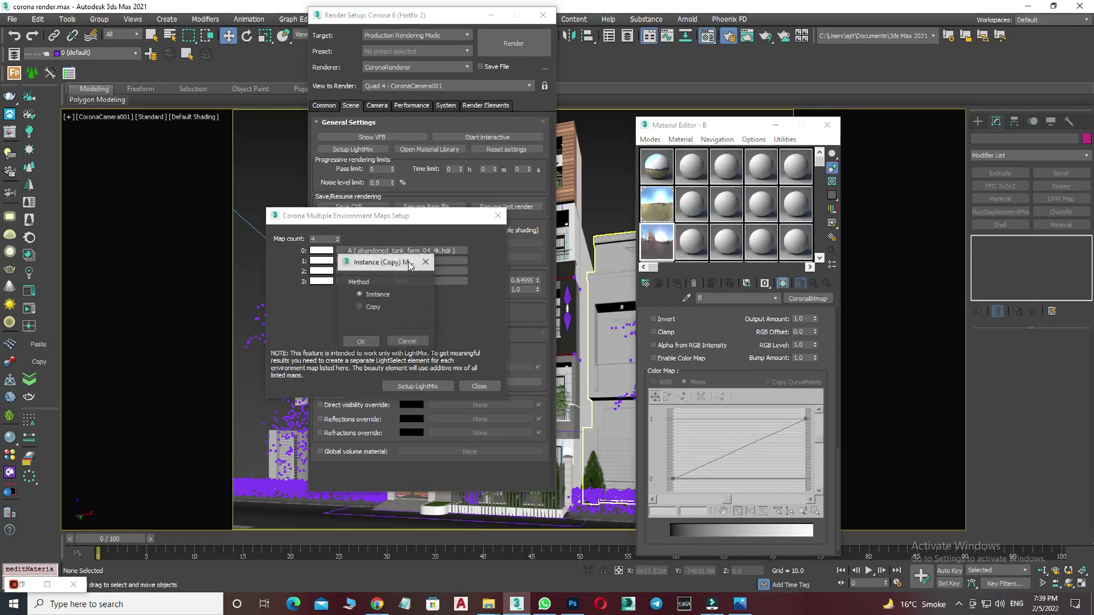
left_click(365, 347)
Select the next sample slot and rename its map for the third environment
left_click(687, 249)
left_click(745, 298)
type("B")
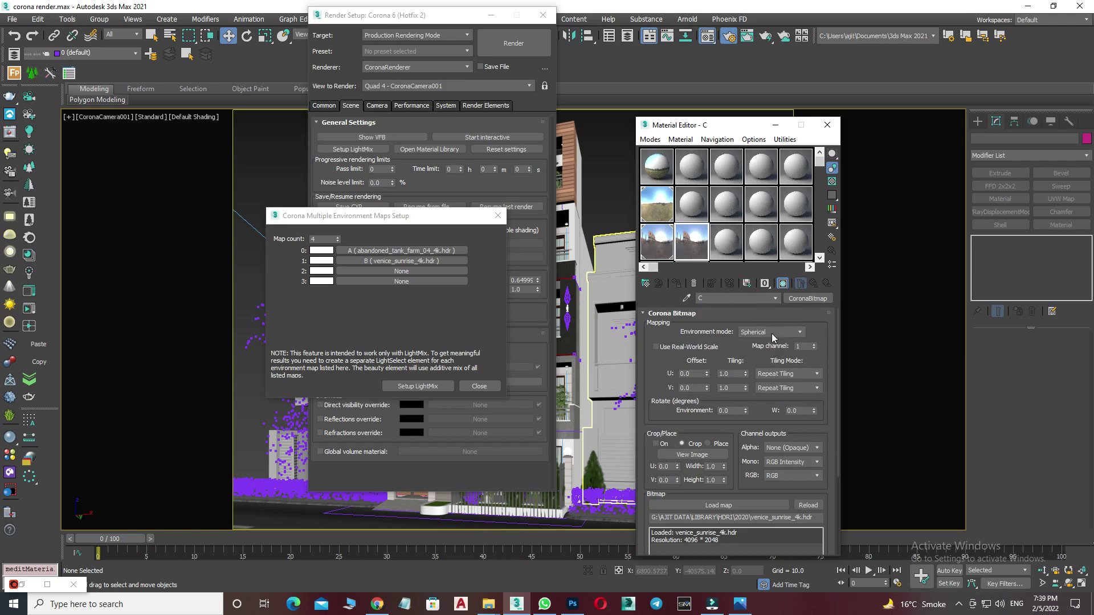
Load spruit_sunrise_8k.hdr into map C
left_click_drag(659, 374, 664, 308)
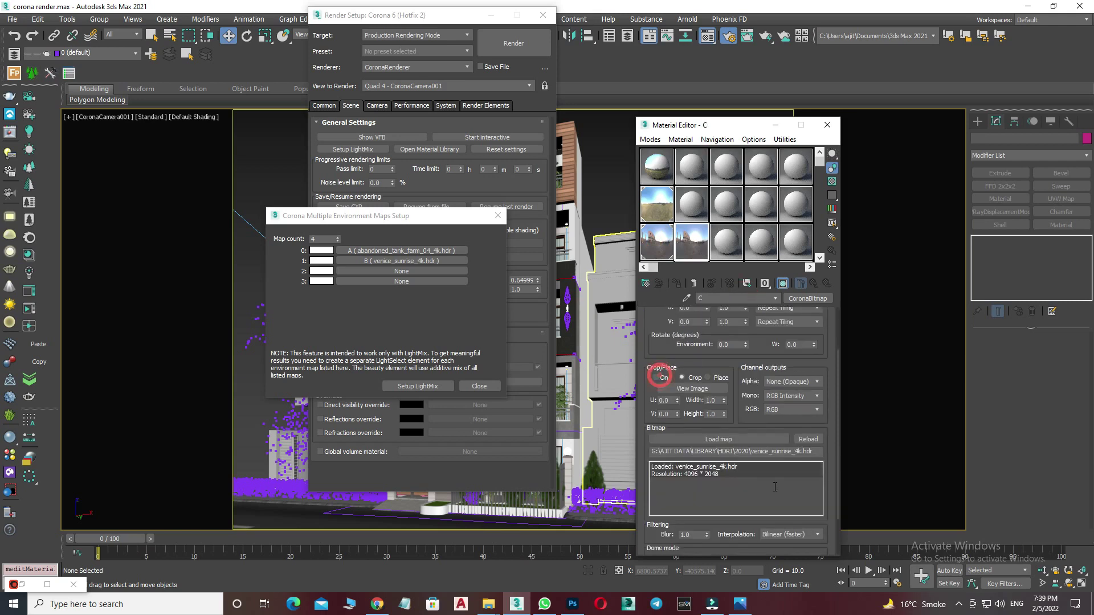
left_click(746, 440)
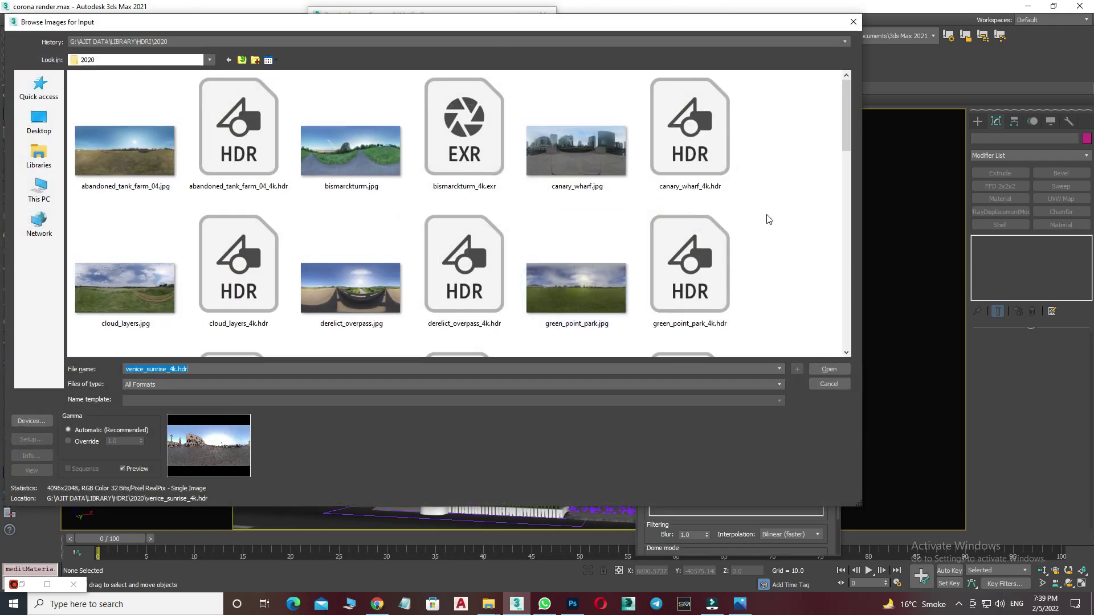
scroll(437, 272, "up", 1)
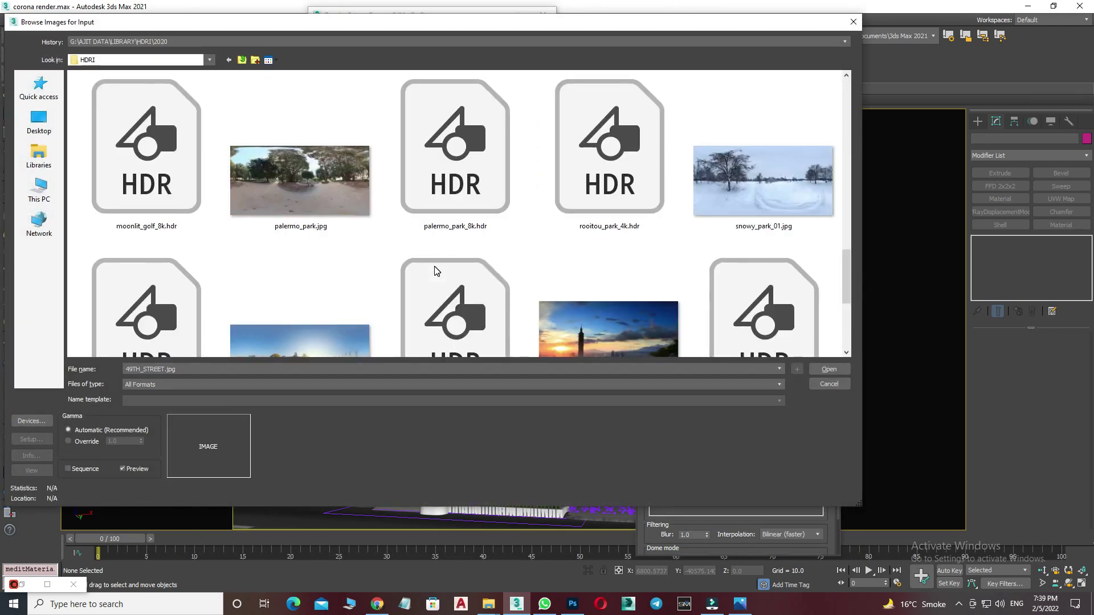
scroll(436, 272, "down", 1)
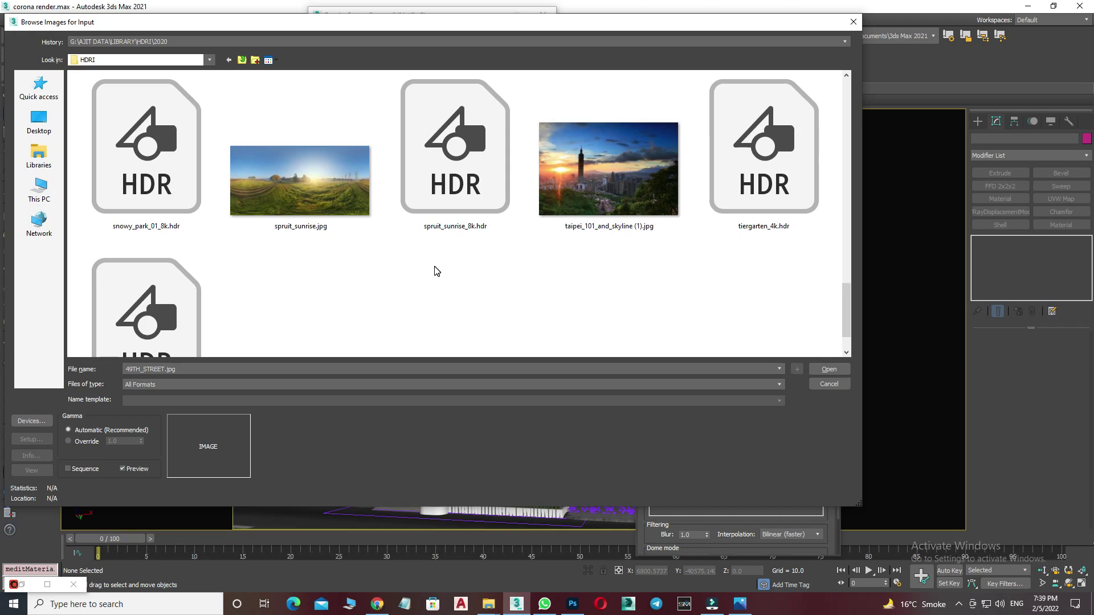
left_click(464, 181)
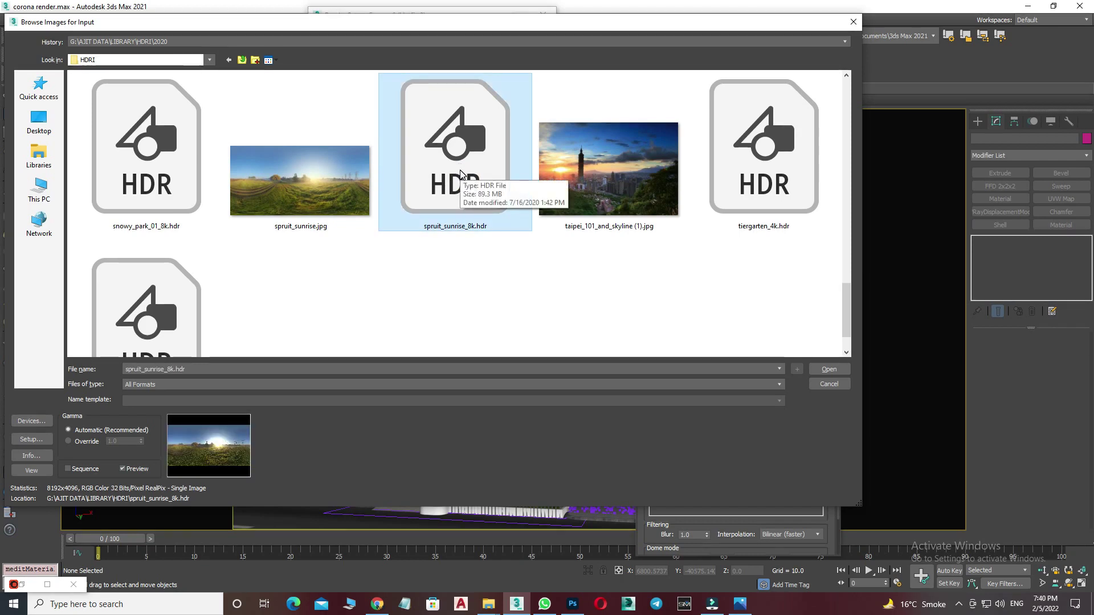
double_click(449, 195)
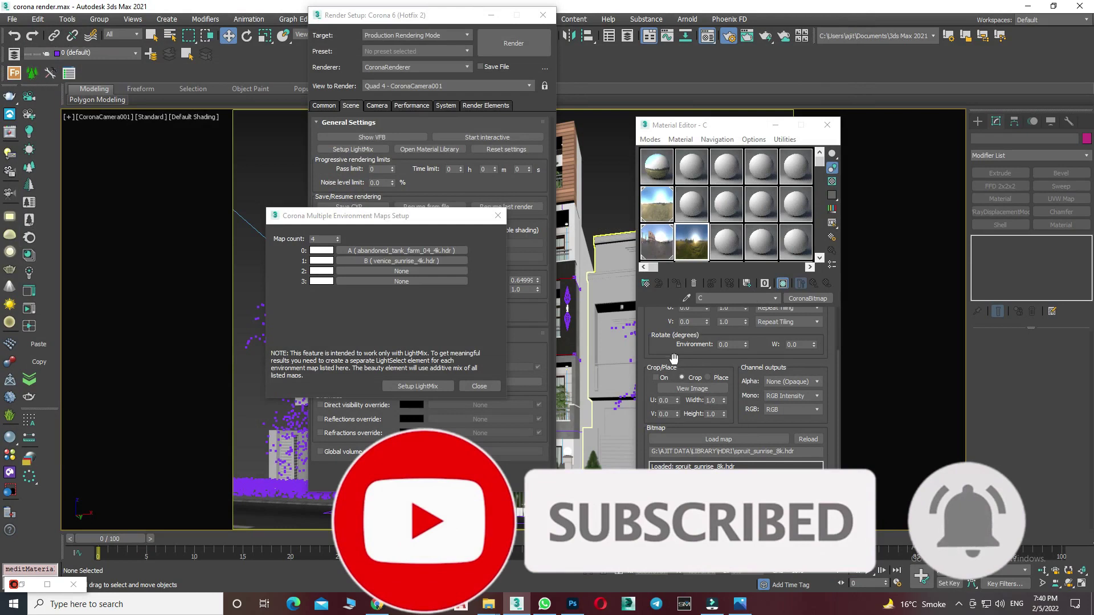
Copy map C into environment slot 2 and duplicate it to a new slot named D
left_click_drag(679, 358, 671, 466)
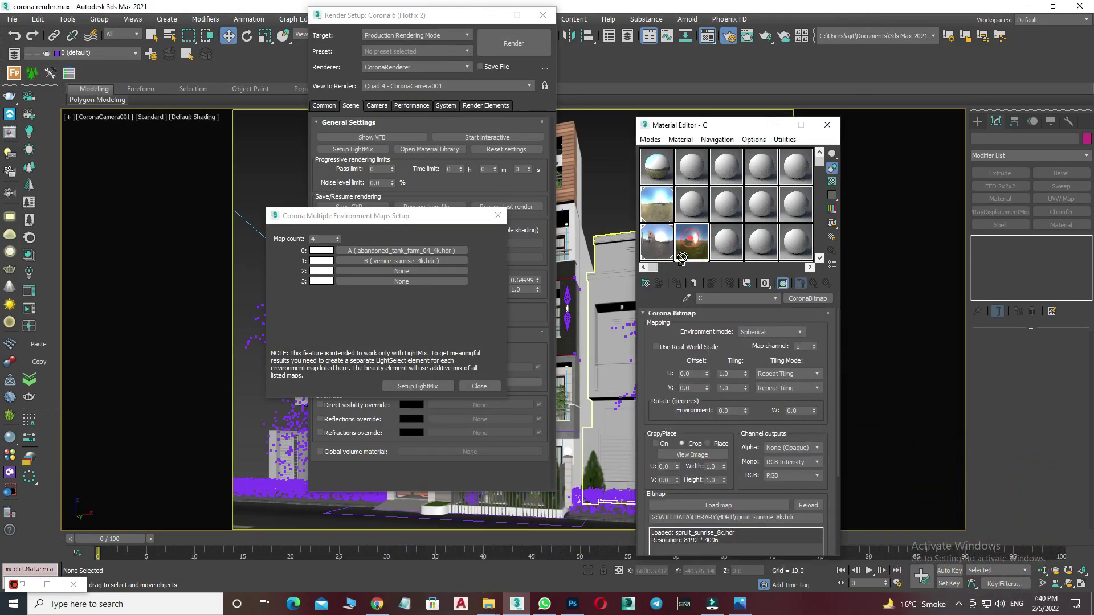
left_click(380, 272)
left_click(373, 342)
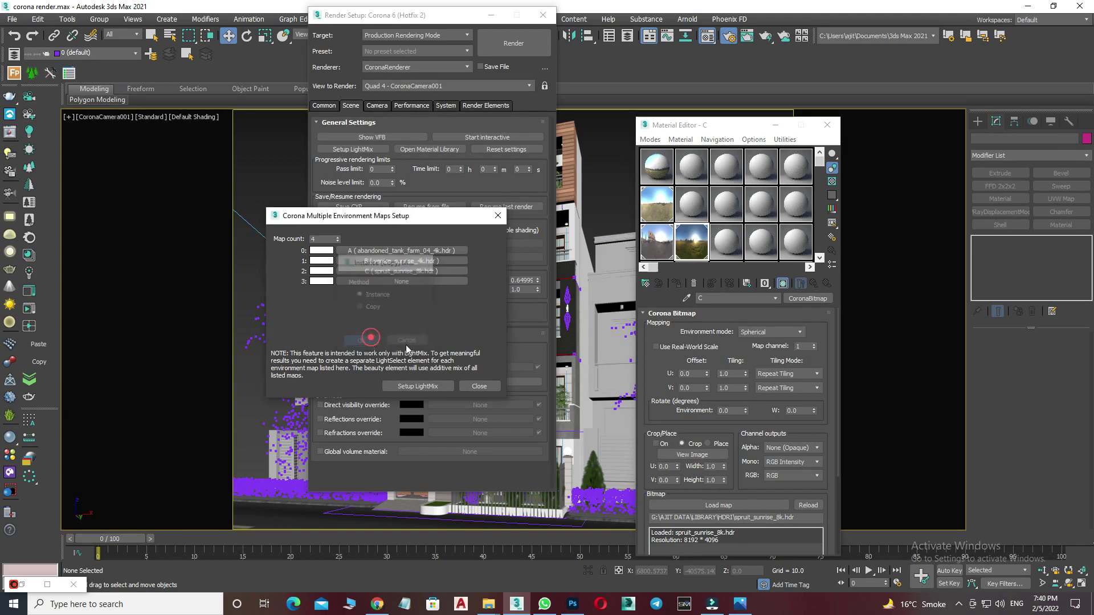
left_click_drag(693, 251, 730, 246)
type("D")
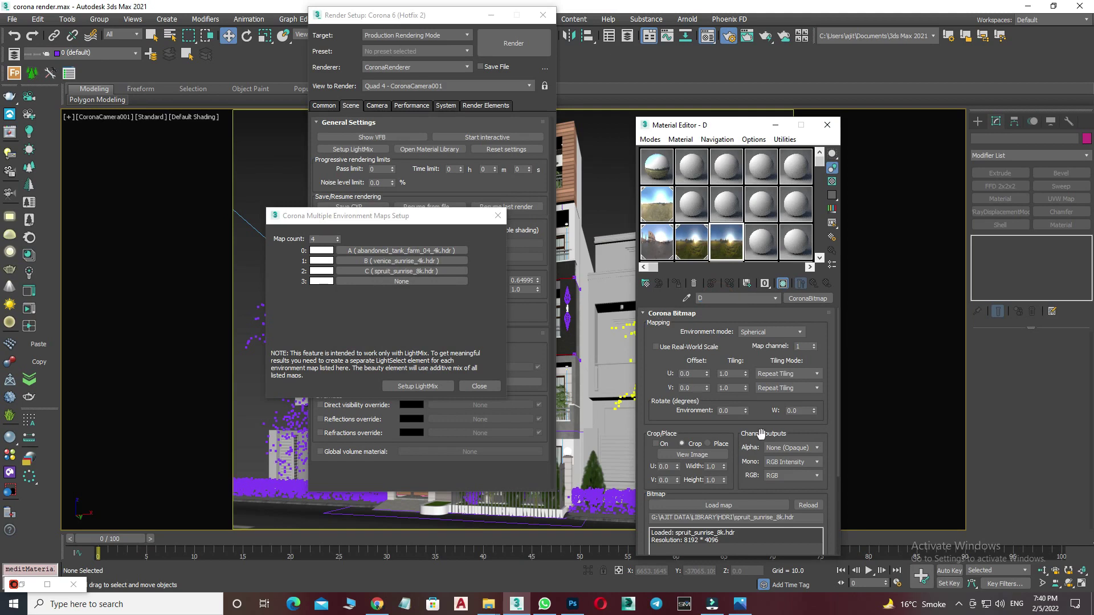
Load snowy_park_01_8k.hdr into map D
left_click_drag(739, 488, 738, 456)
left_click(729, 473)
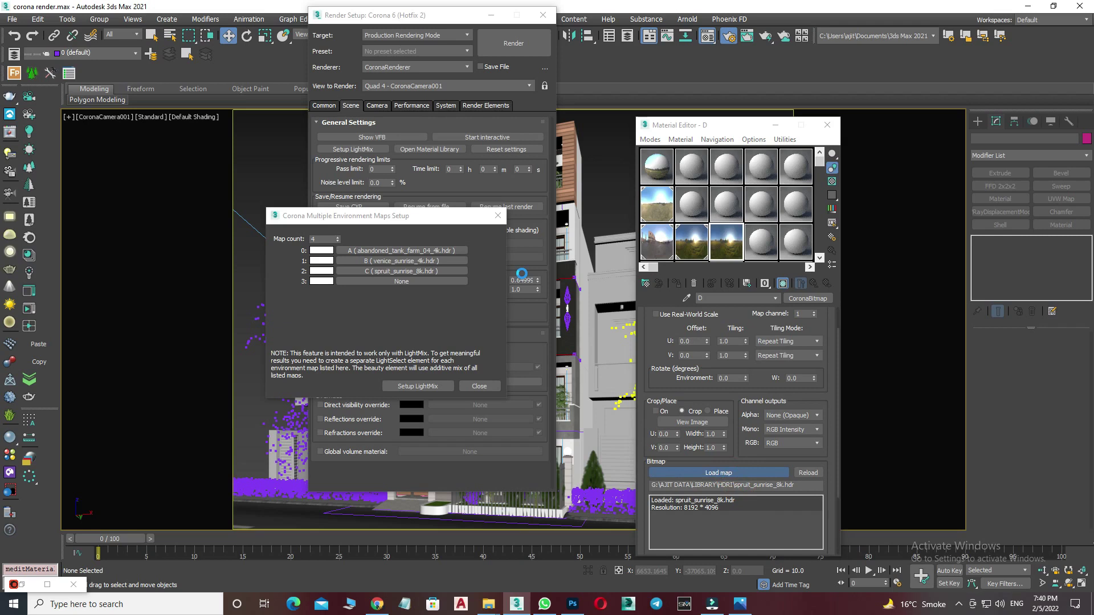
scroll(507, 268, "down", 5)
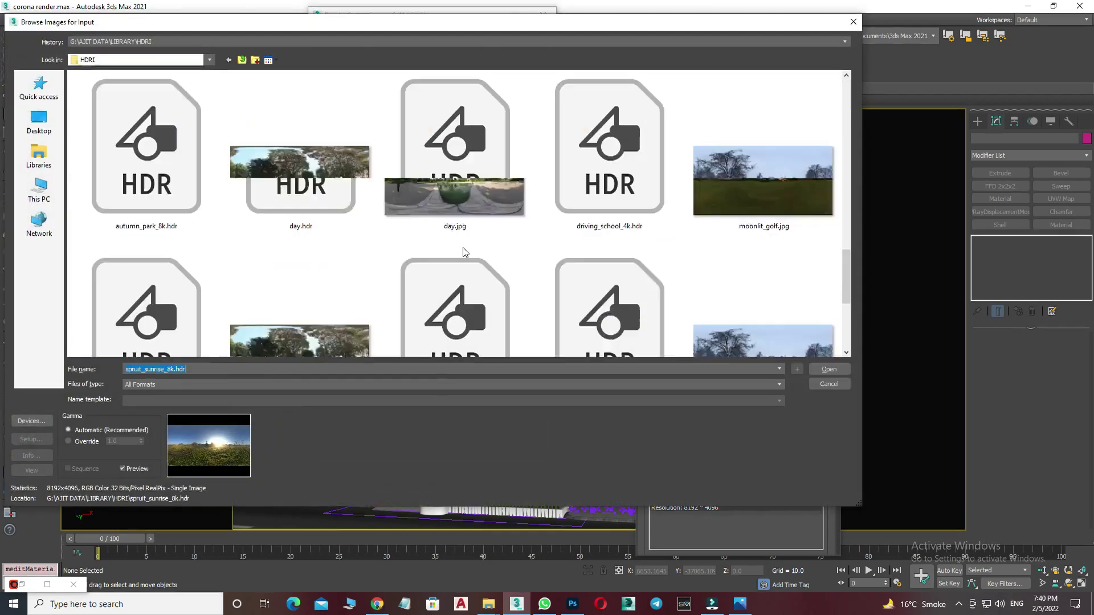
scroll(463, 252, "down", 5)
scroll(468, 257, "up", 5)
scroll(468, 252, "up", 5)
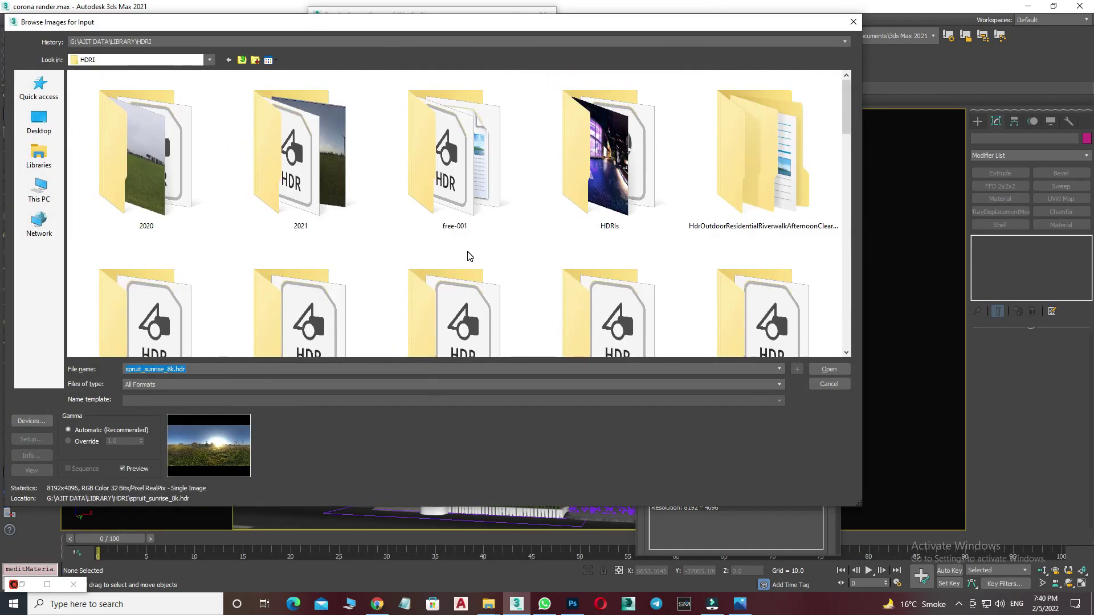
scroll(416, 231, "down", 5)
scroll(775, 166, "down", 1)
left_click(154, 269)
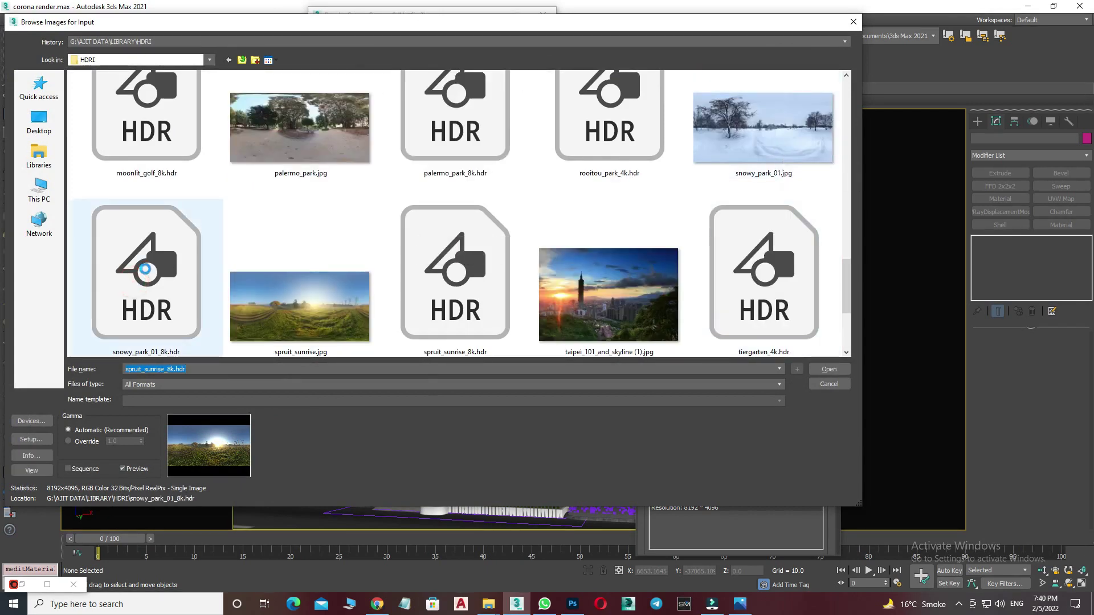
double_click(147, 273)
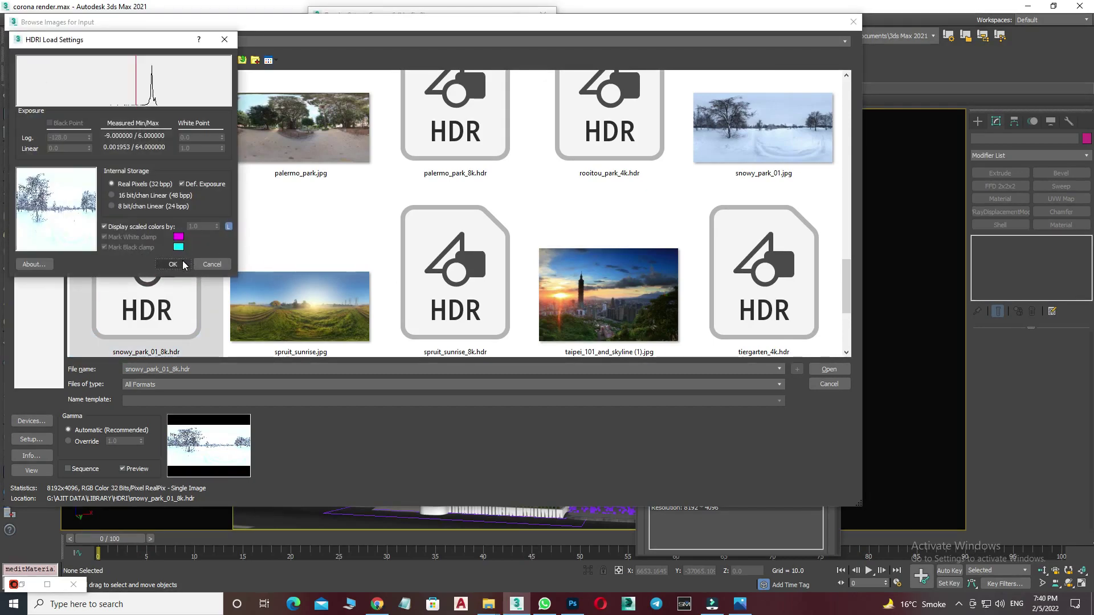
left_click(171, 264)
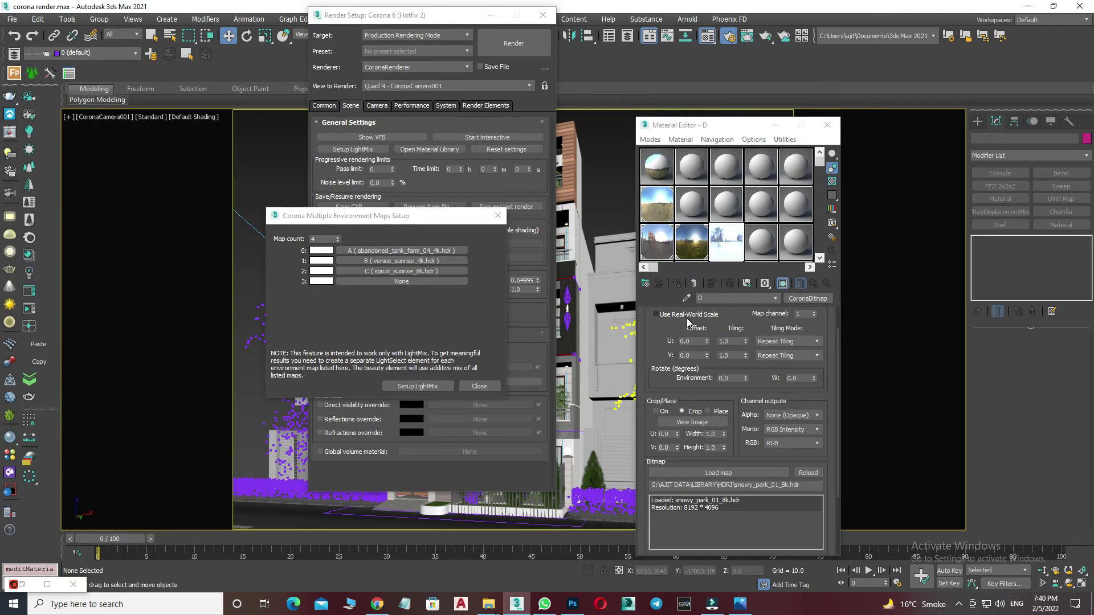
Copy map D into environment slot 3 and close the Material Editor
left_click_drag(727, 249, 379, 282)
left_click(361, 341)
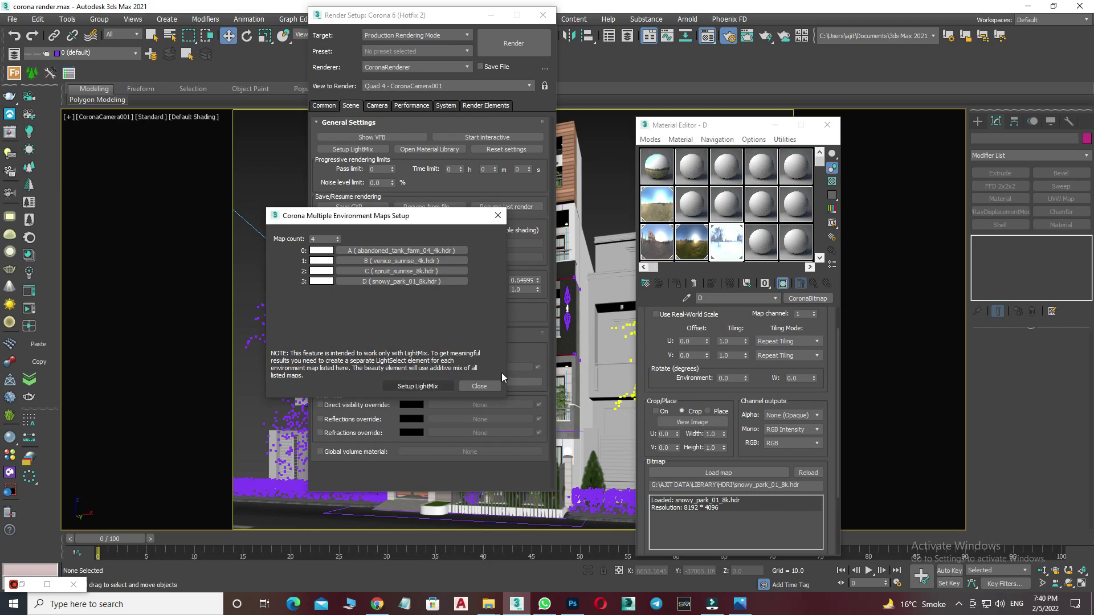
left_click(827, 126)
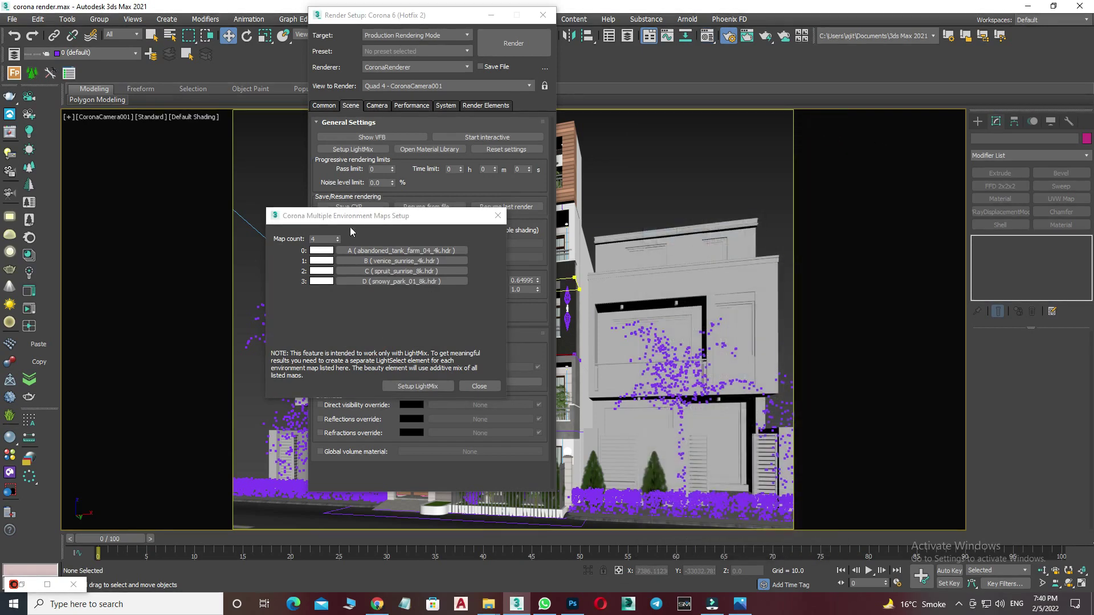
mouse_move(363, 220)
left_mouse_down()
mouse_move(678, 200)
mouse_move(673, 144)
left_mouse_up()
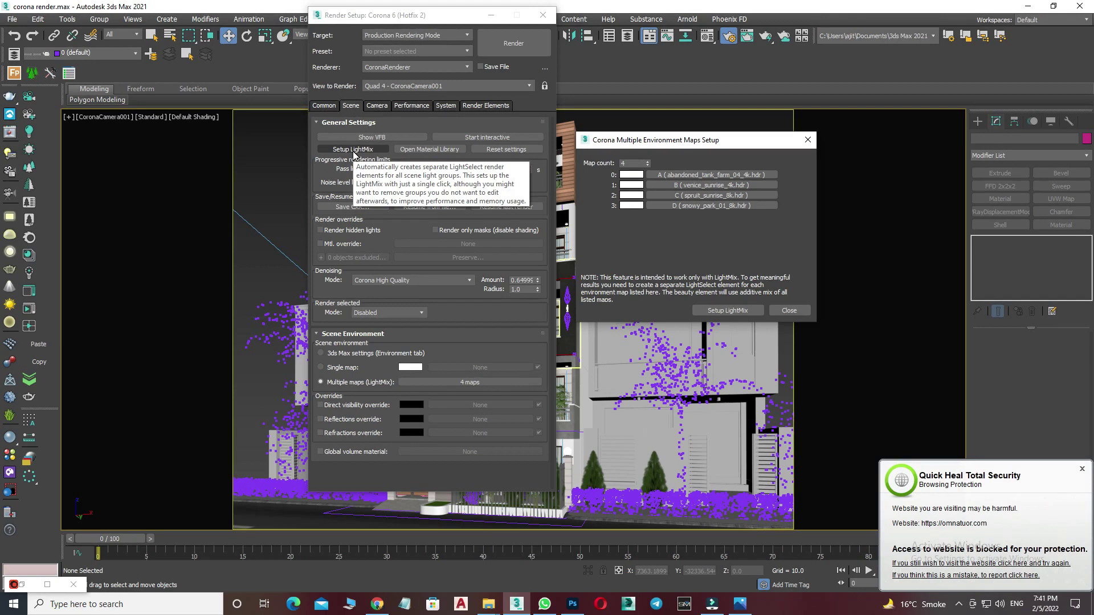
left_click(708, 311)
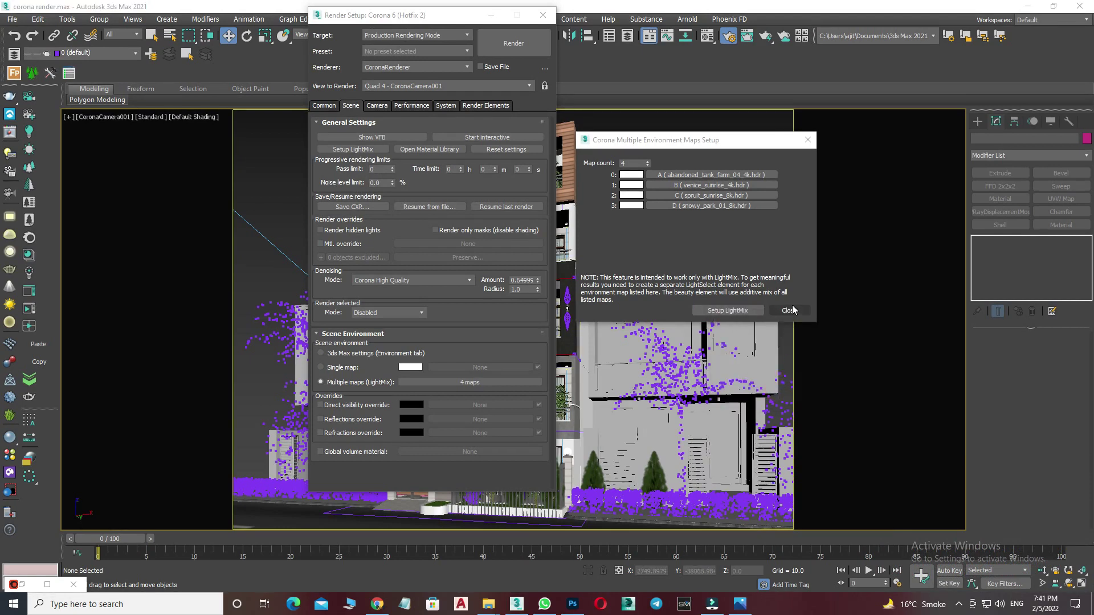
Delete all existing render elements, including the VRay ones
left_click(485, 106)
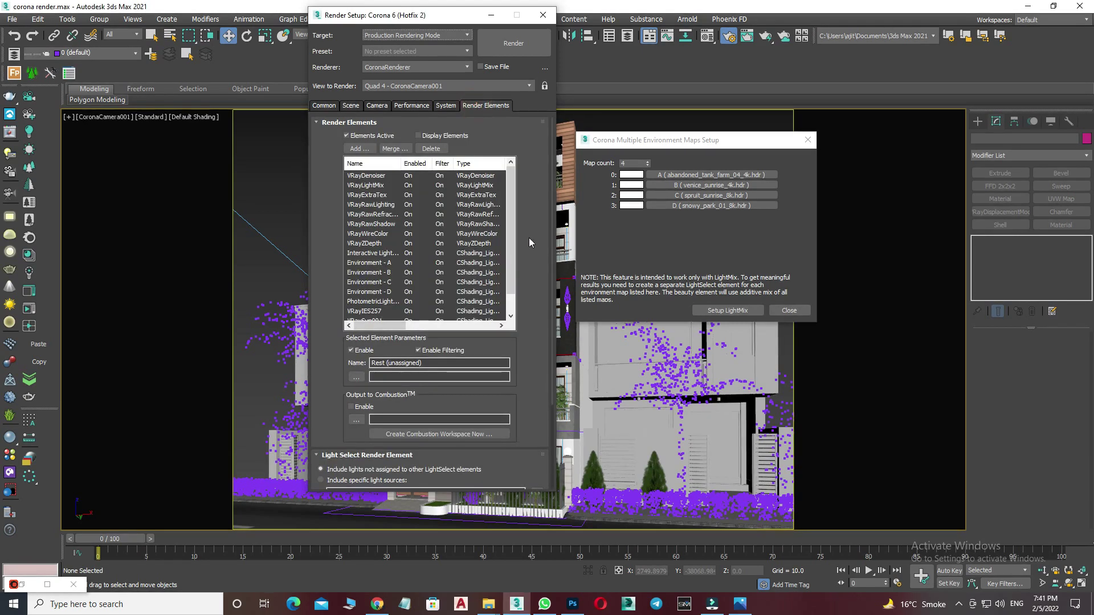
left_click(365, 243)
left_click(364, 176, "shift")
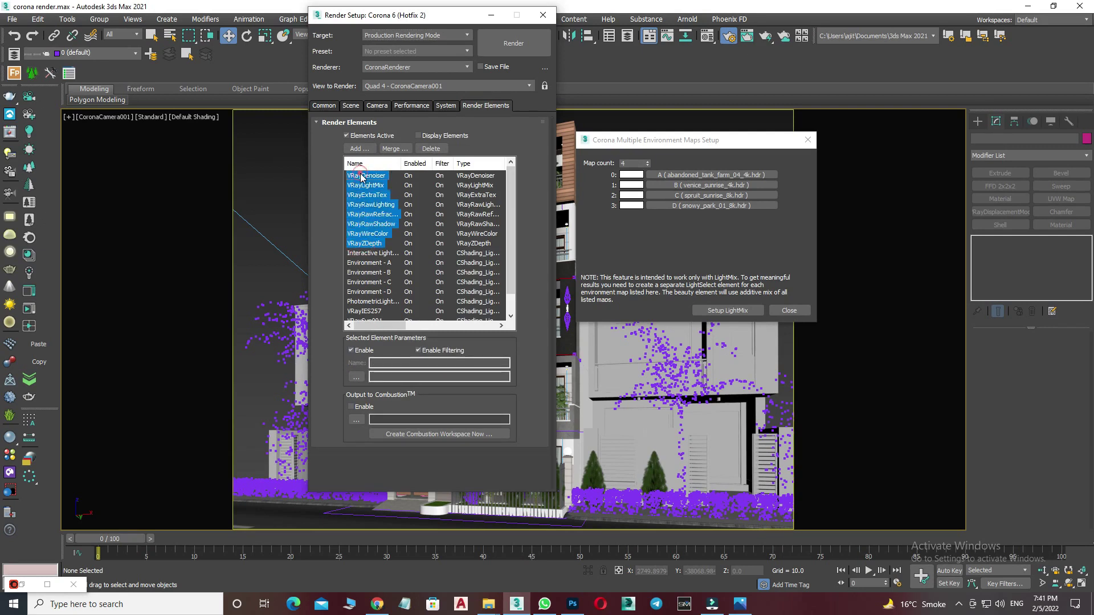
left_click(431, 149)
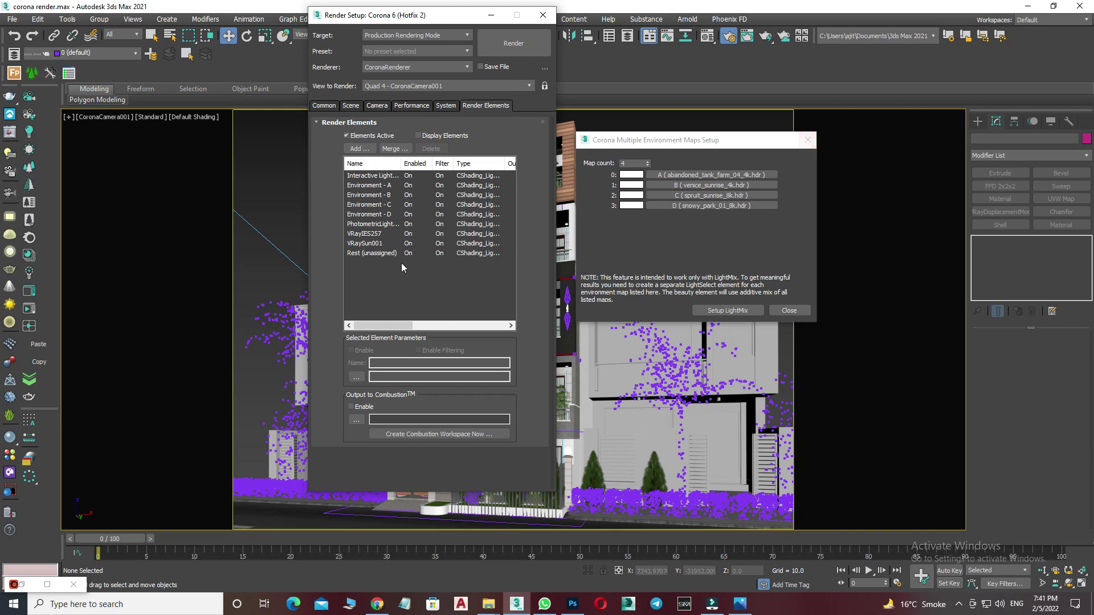
left_click_drag(376, 261, 364, 176)
left_click(431, 149)
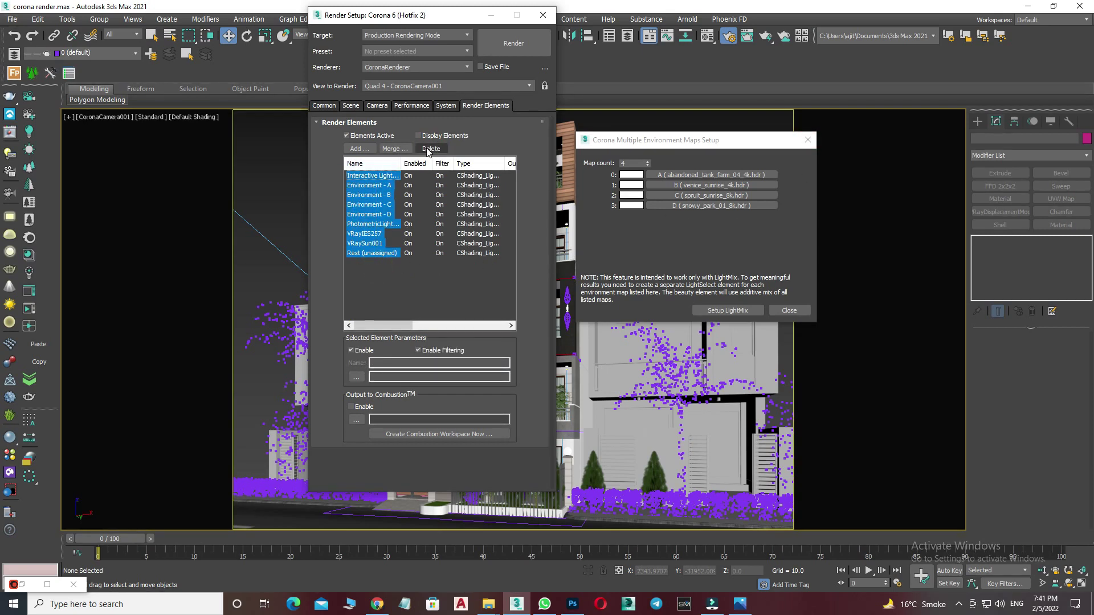
Generate new LightMix render elements and close the Multiple Environment Maps dialog
left_click(721, 311)
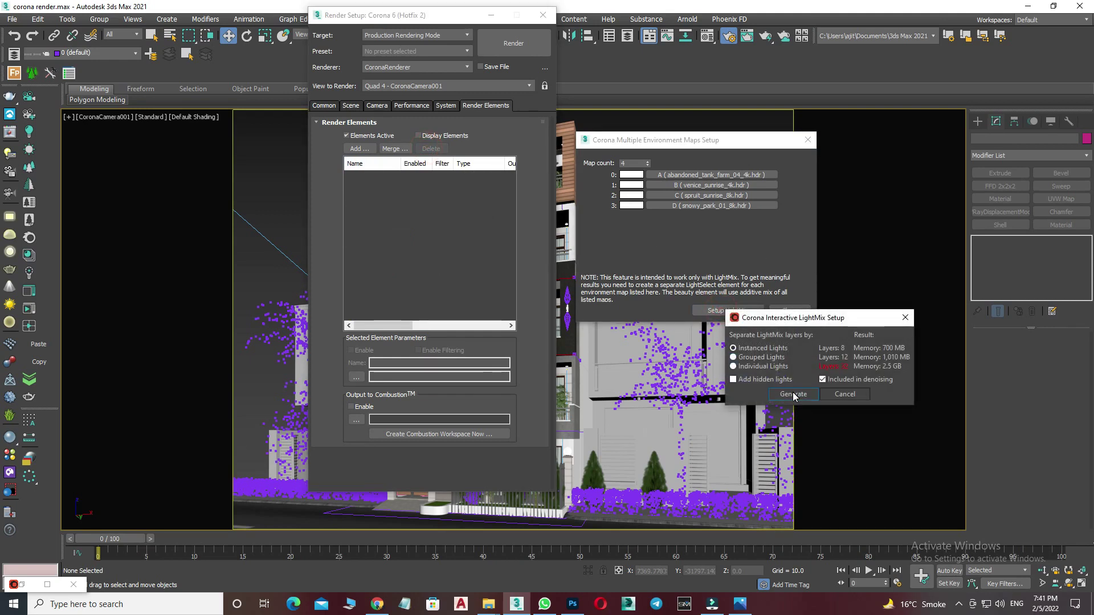
left_click(793, 394)
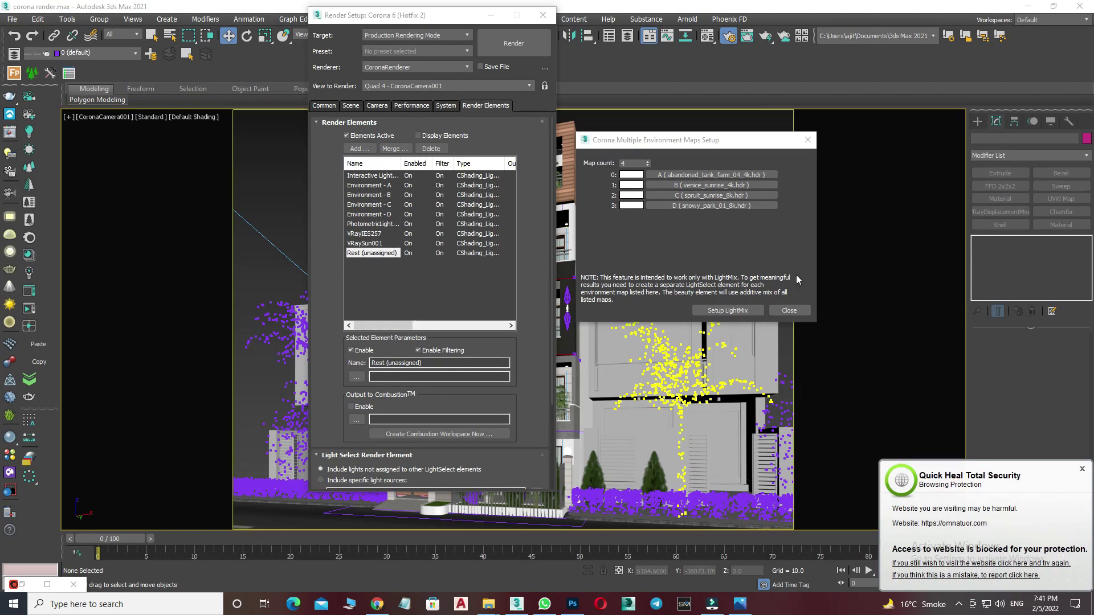
left_click(788, 310)
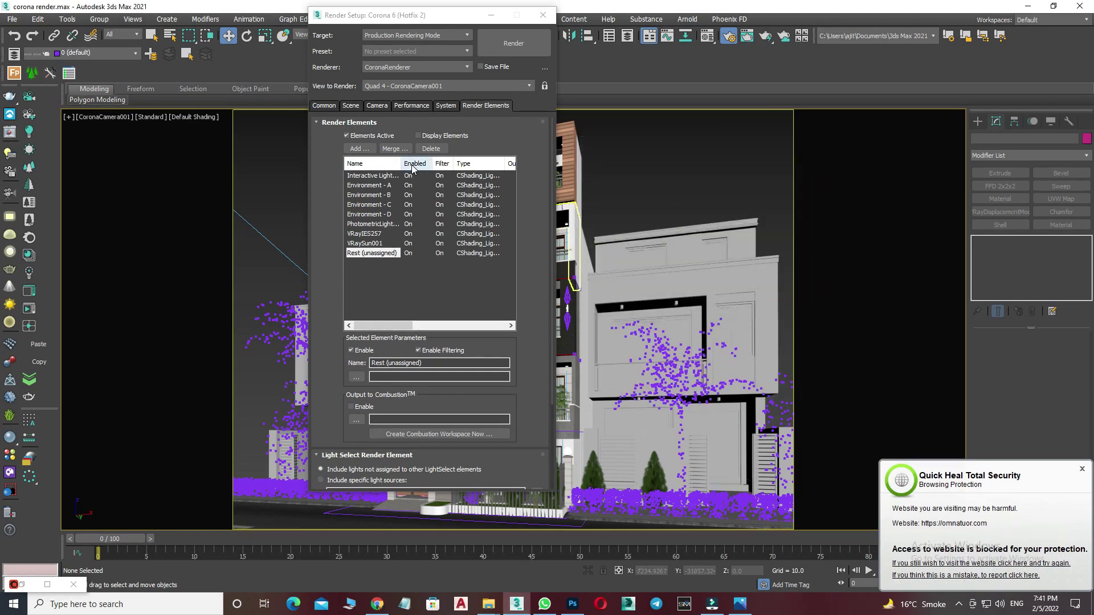
left_click(329, 106)
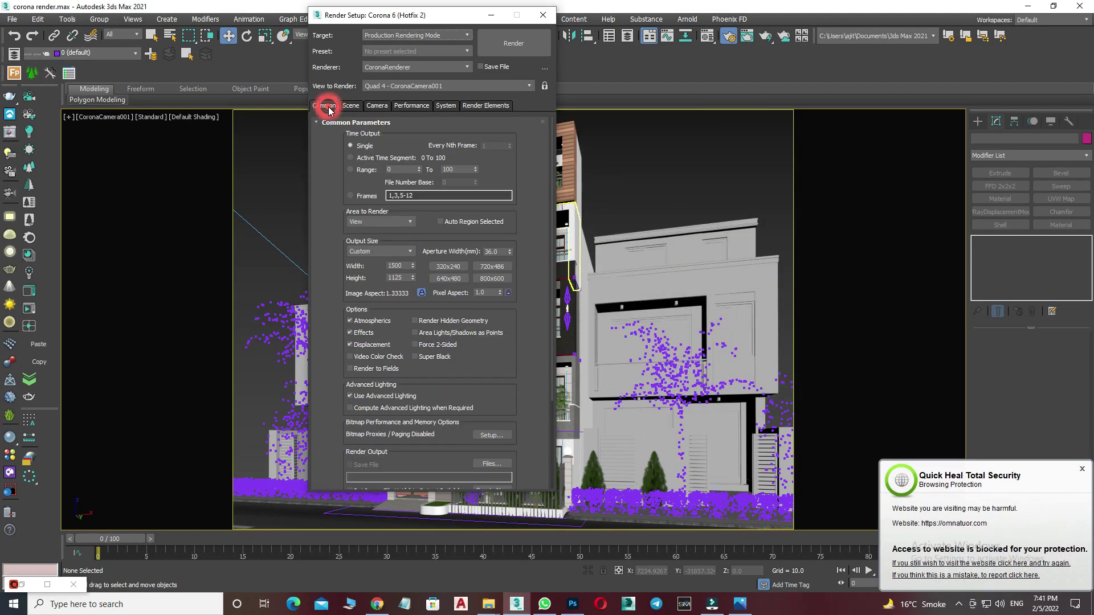
Review the render settings tabs, render the building, and show the LightMix controls
left_click(473, 107)
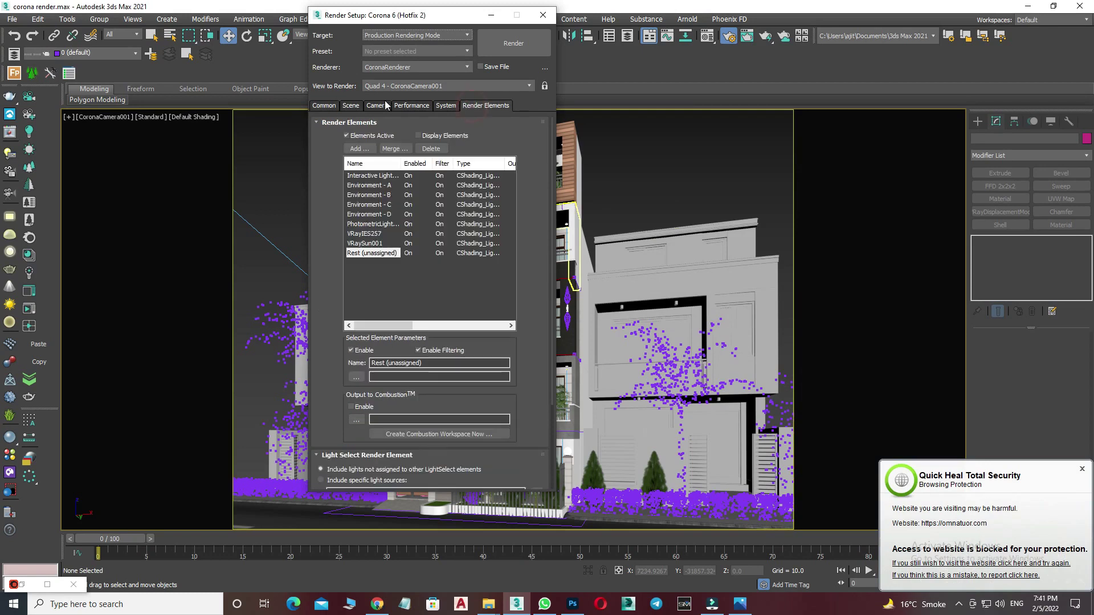
left_click(350, 106)
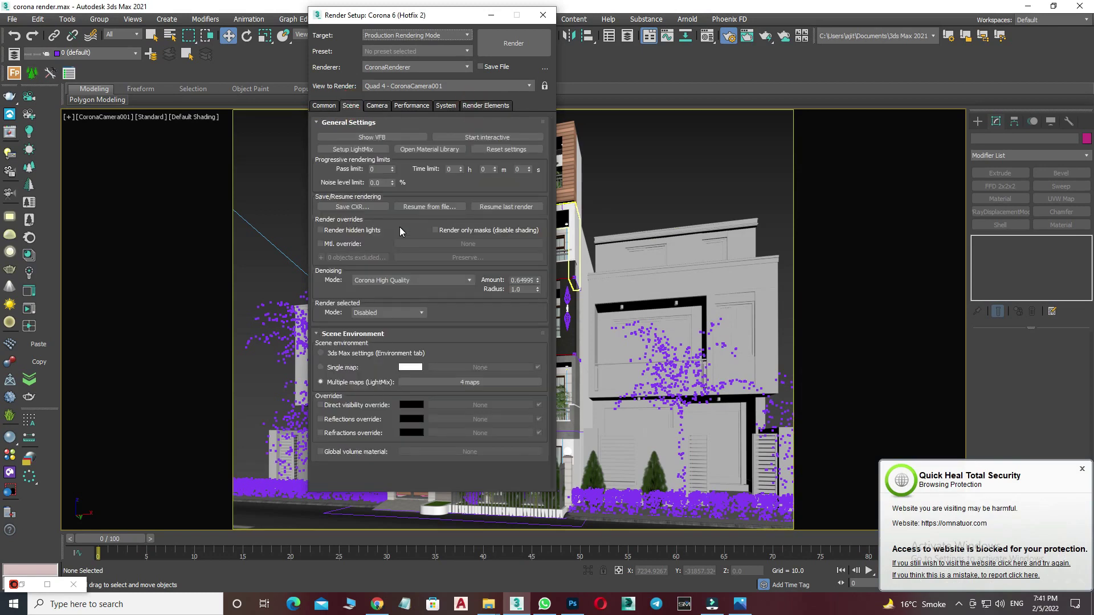
left_click(369, 105)
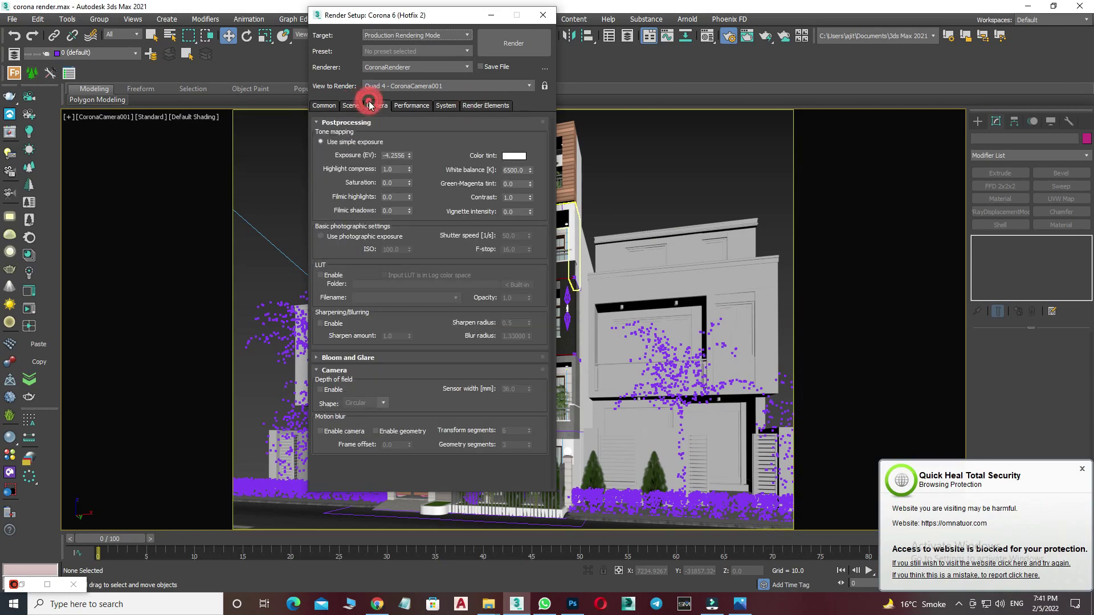
left_click(324, 106)
left_click(512, 48)
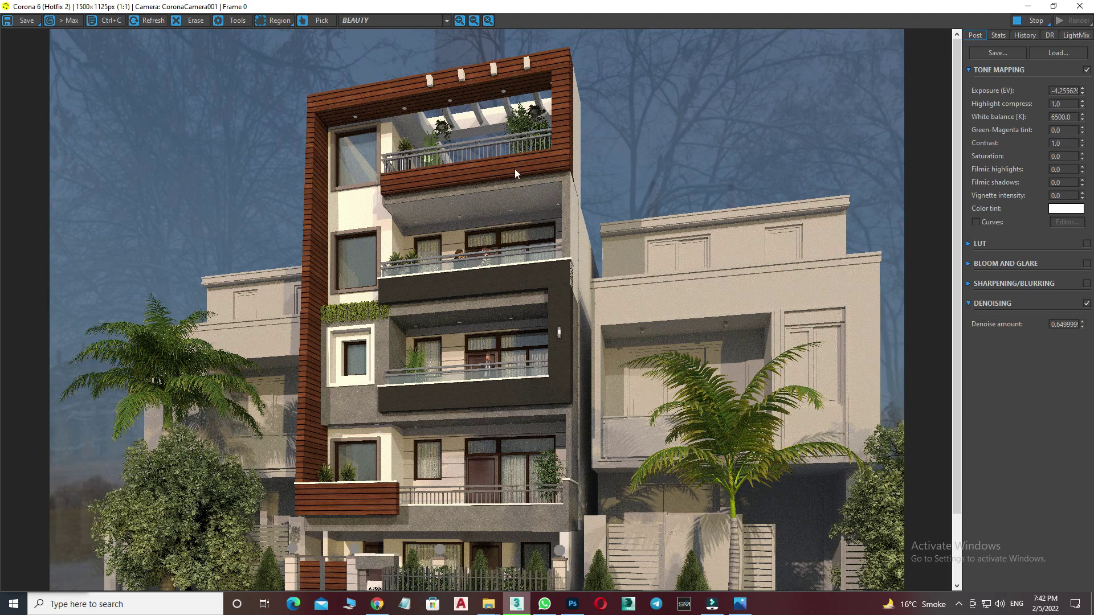
left_click(1069, 37)
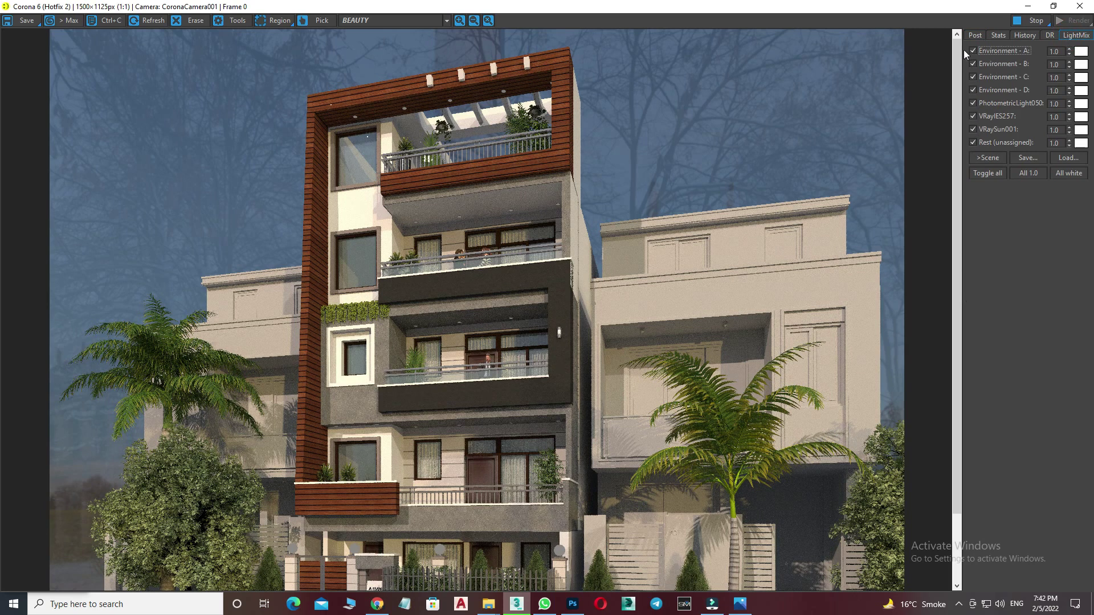
Turn off all light groups and preview skies A, B, C and D individually
left_click(988, 173)
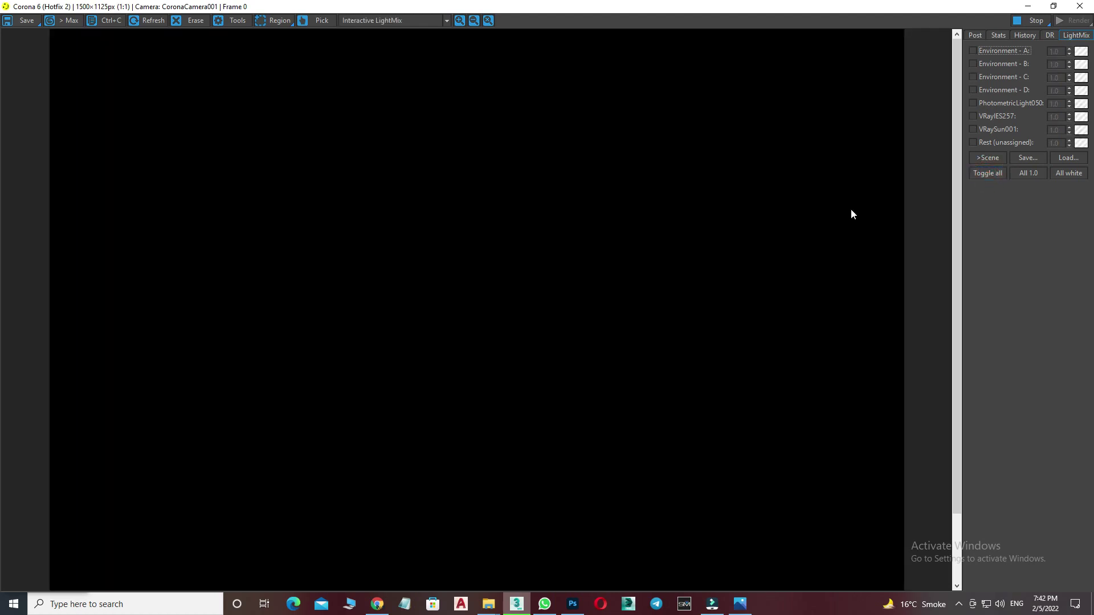
left_click(972, 51)
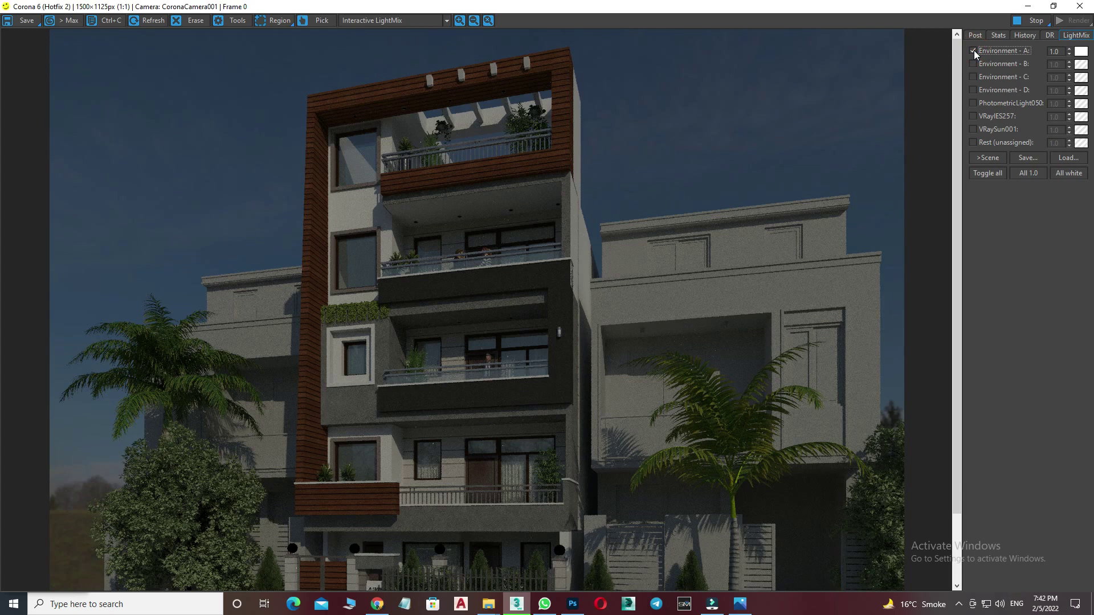
scroll(553, 186, "down", 1)
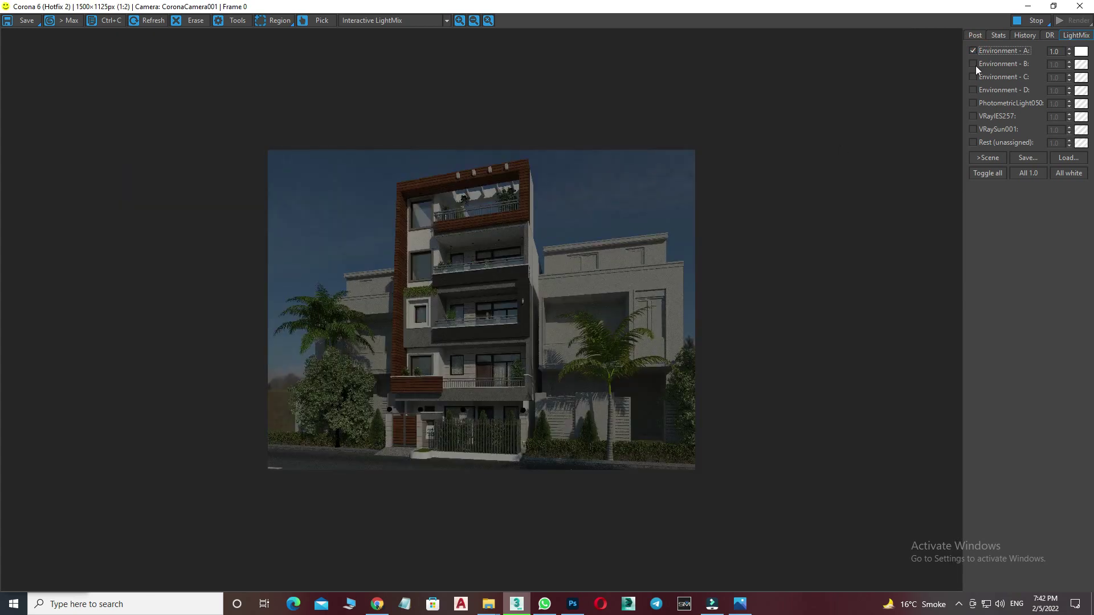
left_click(972, 51)
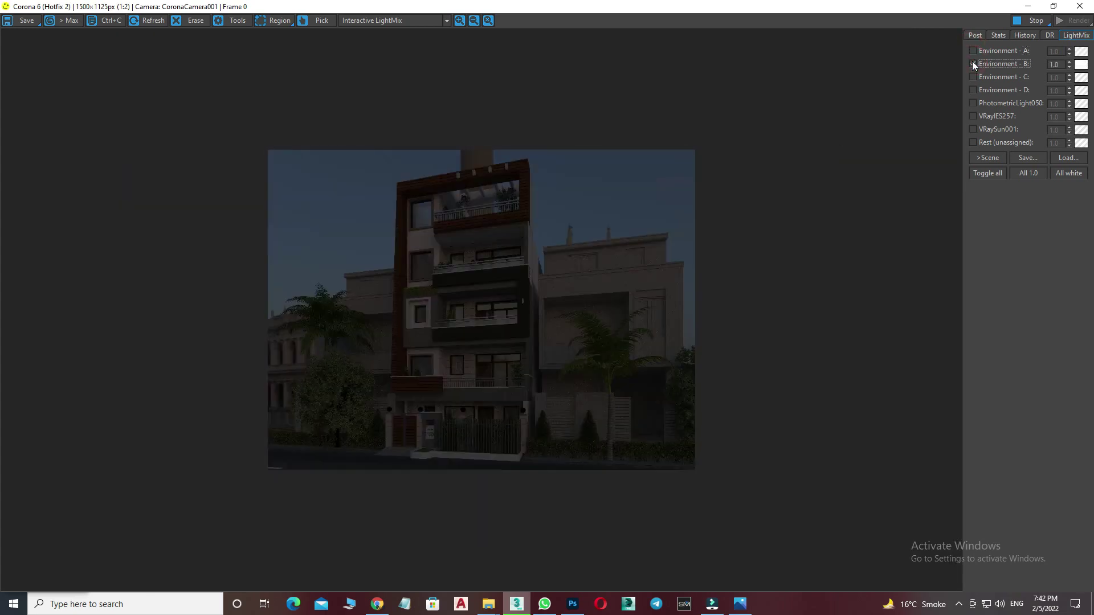
left_click(973, 63)
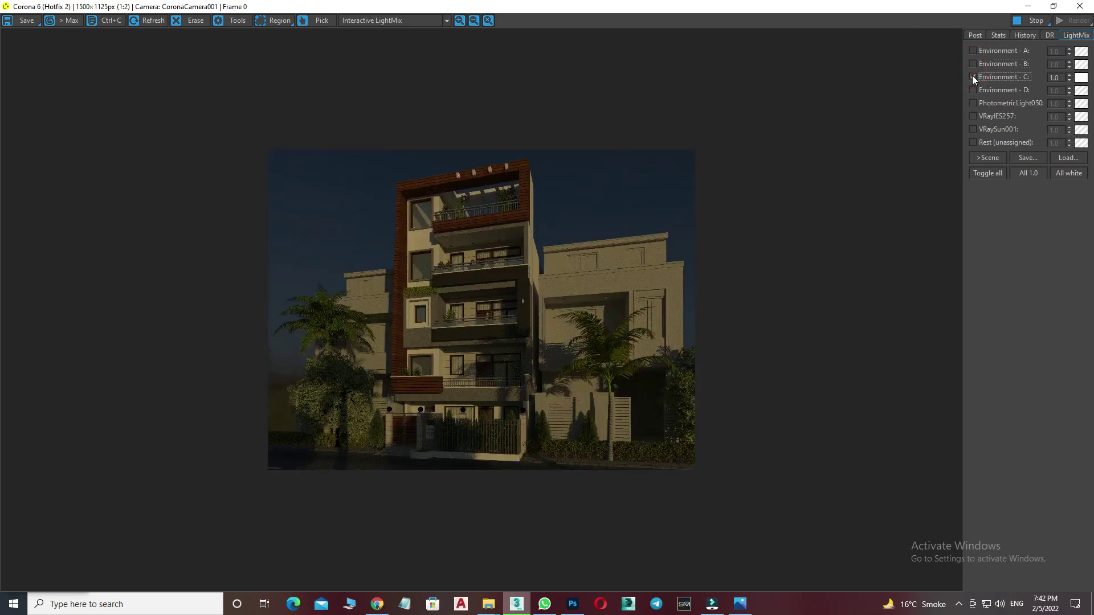
left_click(973, 77)
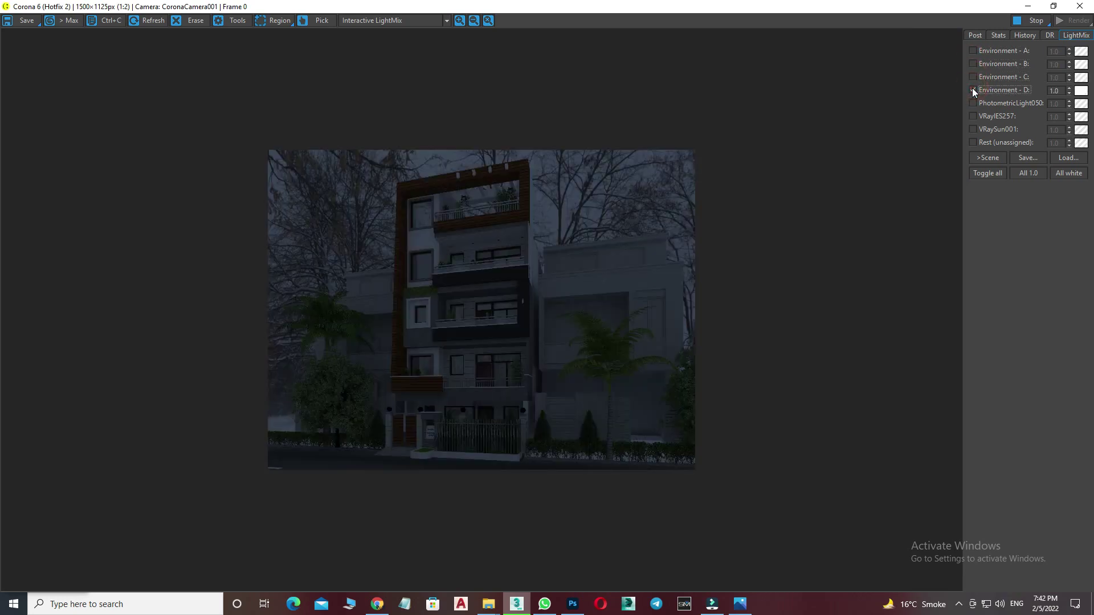
Re-enable the scene lights, compare with and without sun, and set Rest to 5.0
left_click(973, 104)
left_click(972, 129)
left_click(974, 129)
left_click(974, 129)
left_click(973, 143)
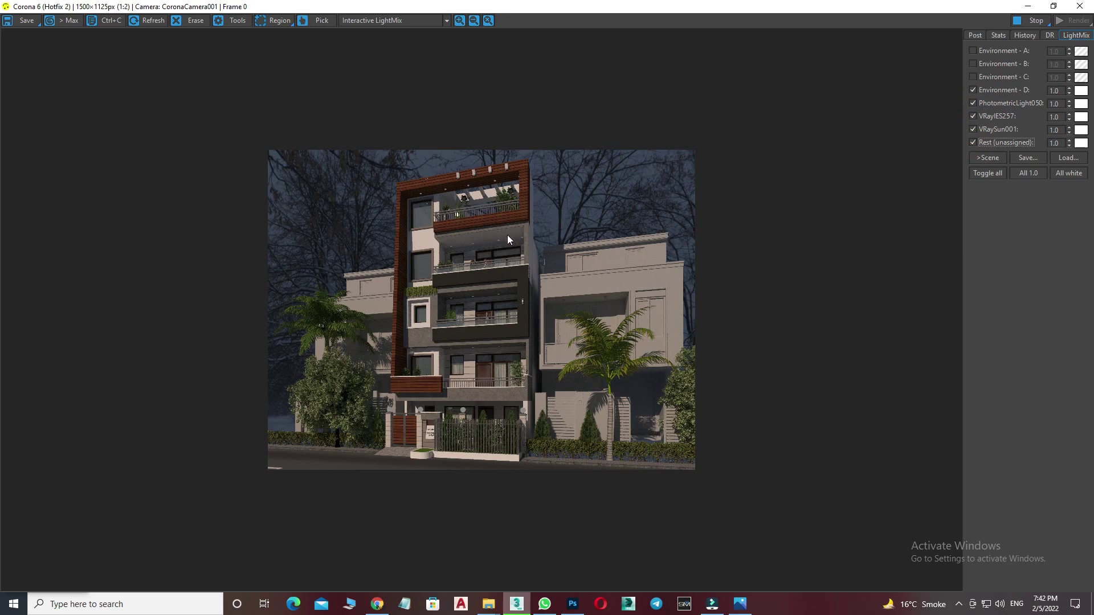
scroll(507, 234, "up", 1)
scroll(496, 287, "down", 1)
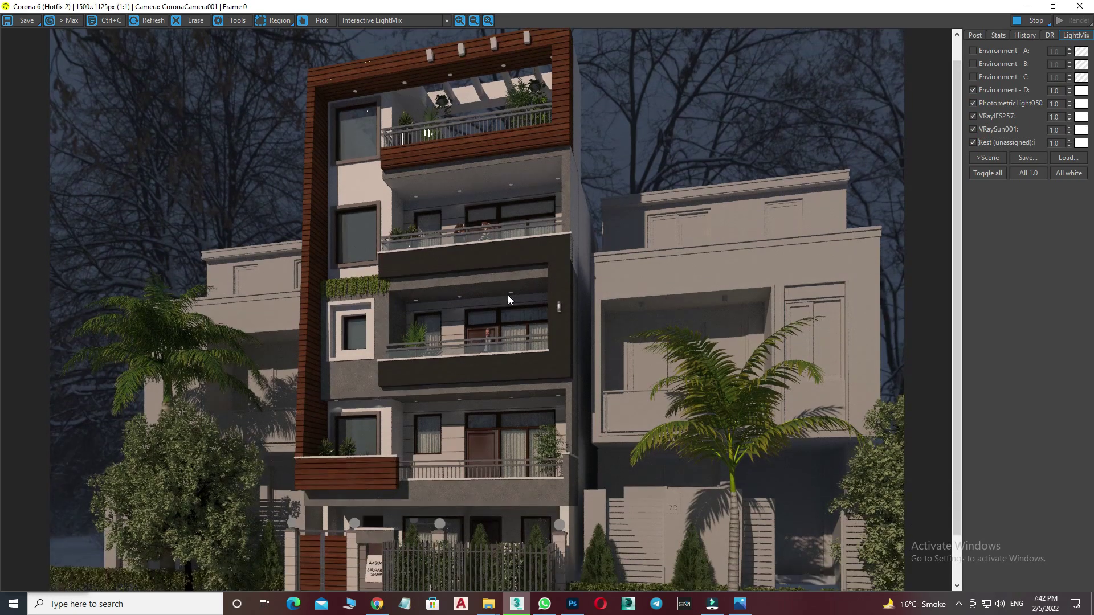
left_click(1055, 143)
type("5")
key("Return")
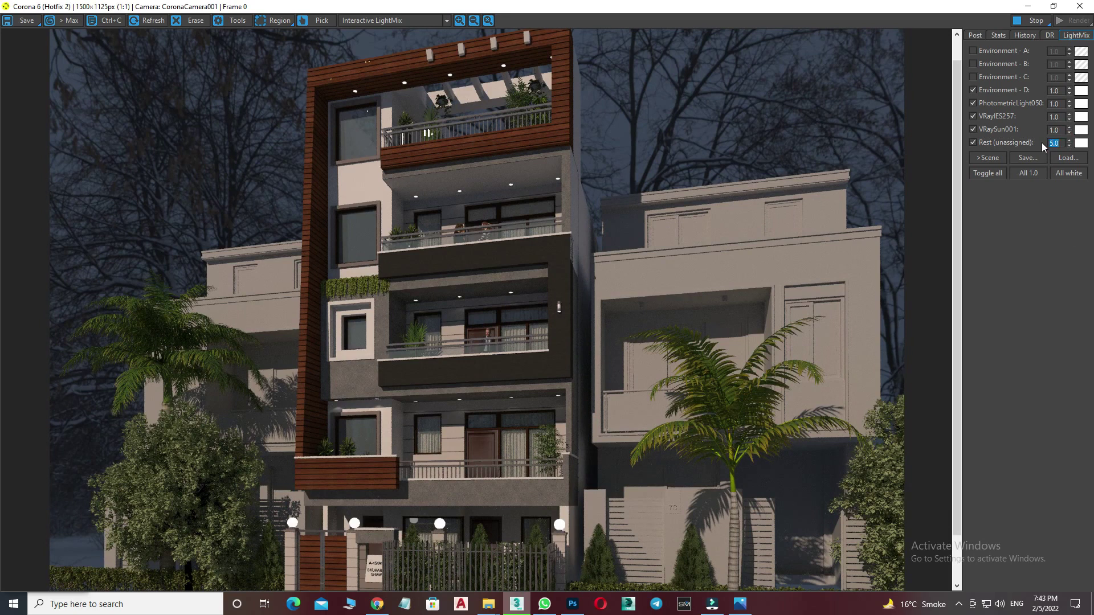
Step back through skies D, C and B to leave only Environment A active
left_click(973, 89)
left_click(973, 76)
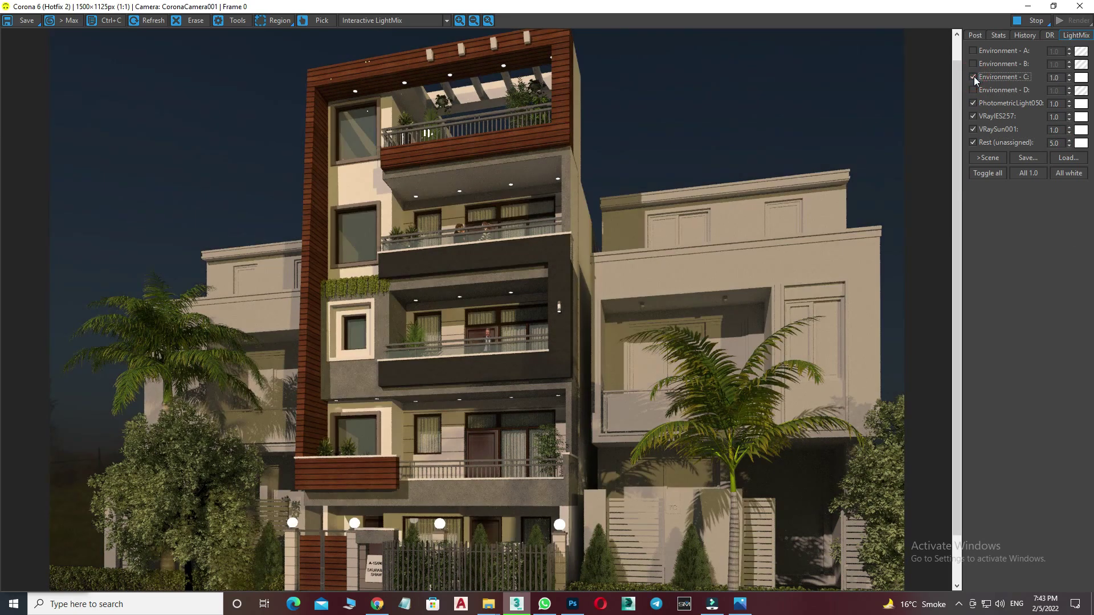
left_click(973, 77)
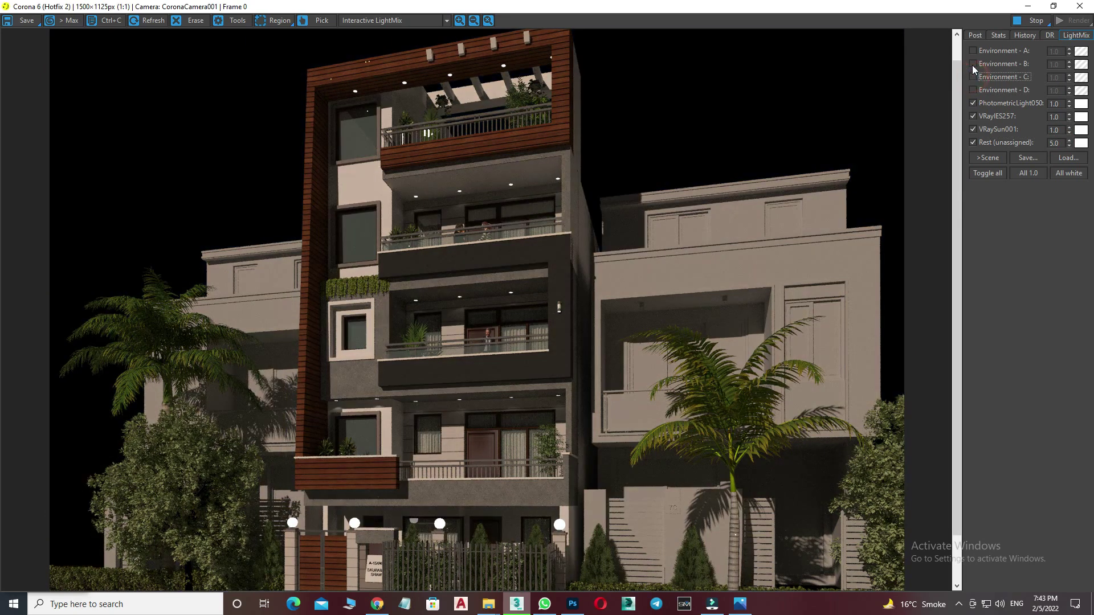
left_click(972, 65)
left_click(973, 64)
left_click_drag(587, 182, 534, 202)
scroll(534, 203, "down", 1)
scroll(534, 203, "up", 1)
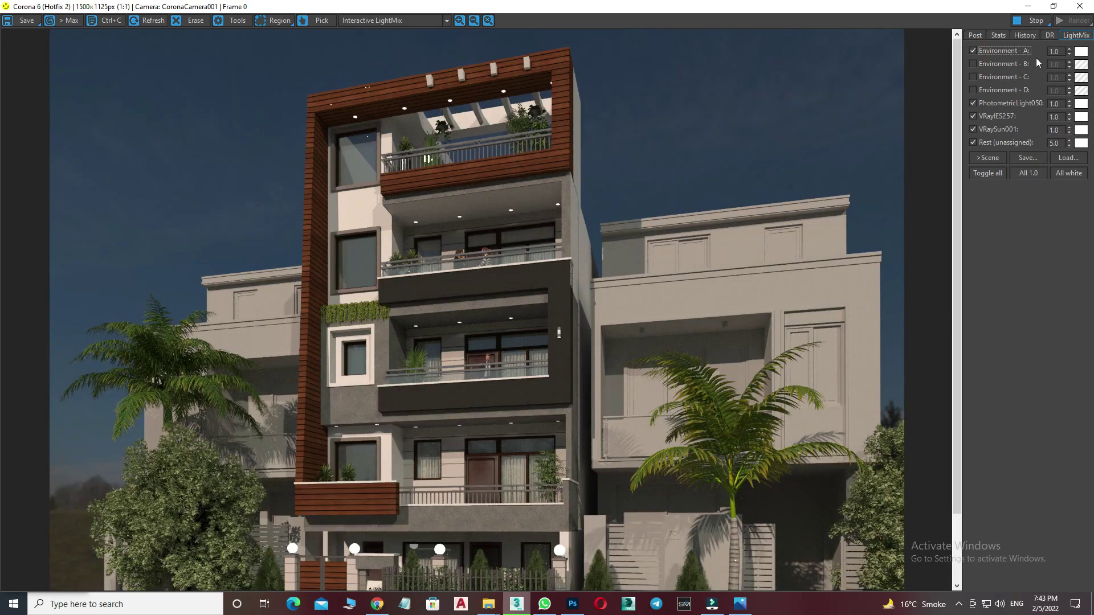
Set the LightMix sky A intensity to 3.0 and sky B to 3.0
double_click(1056, 51)
type("3")
key("Return")
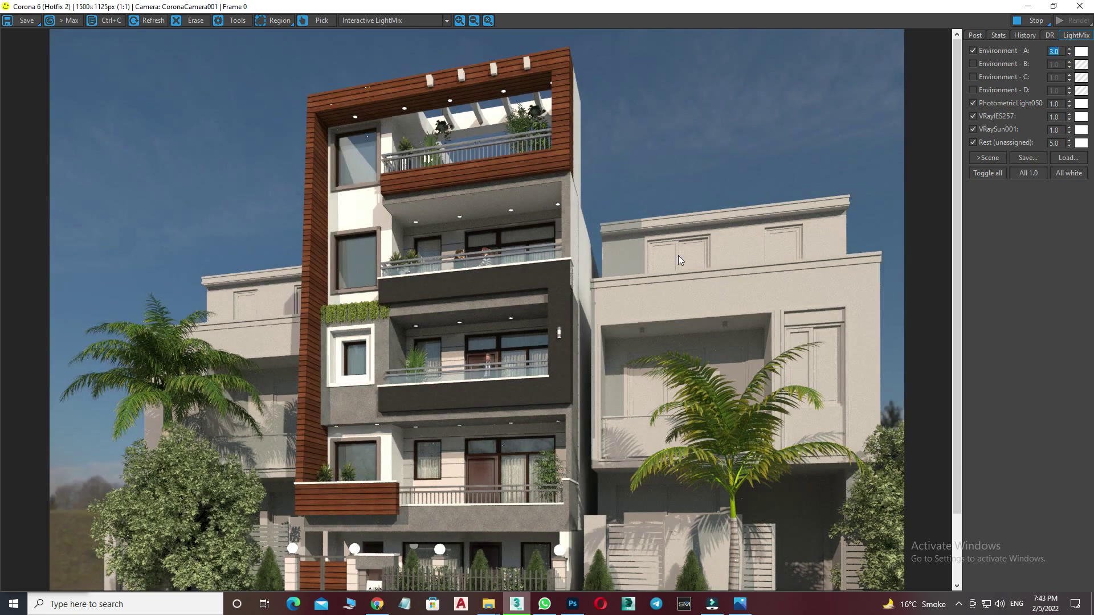
left_click(972, 51)
double_click(1054, 64)
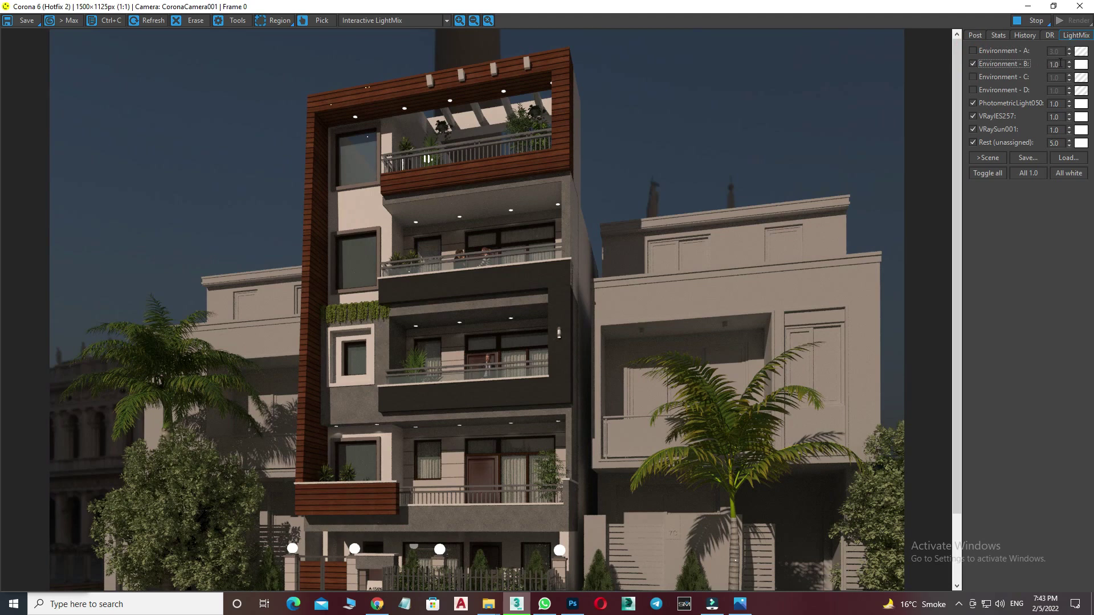
type("2")
key("Return")
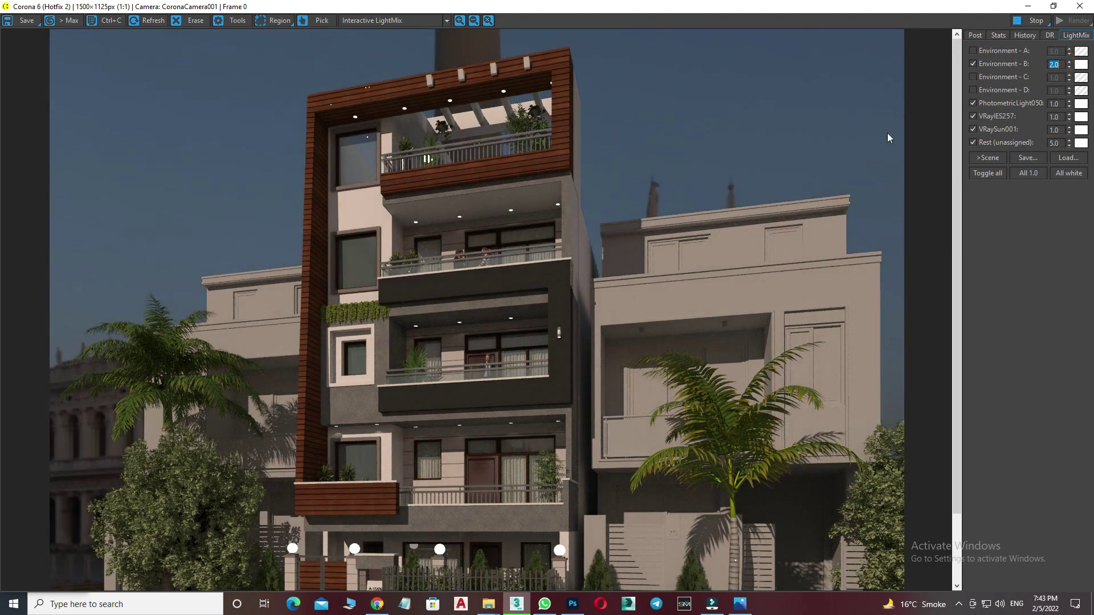
type("3")
key("Return")
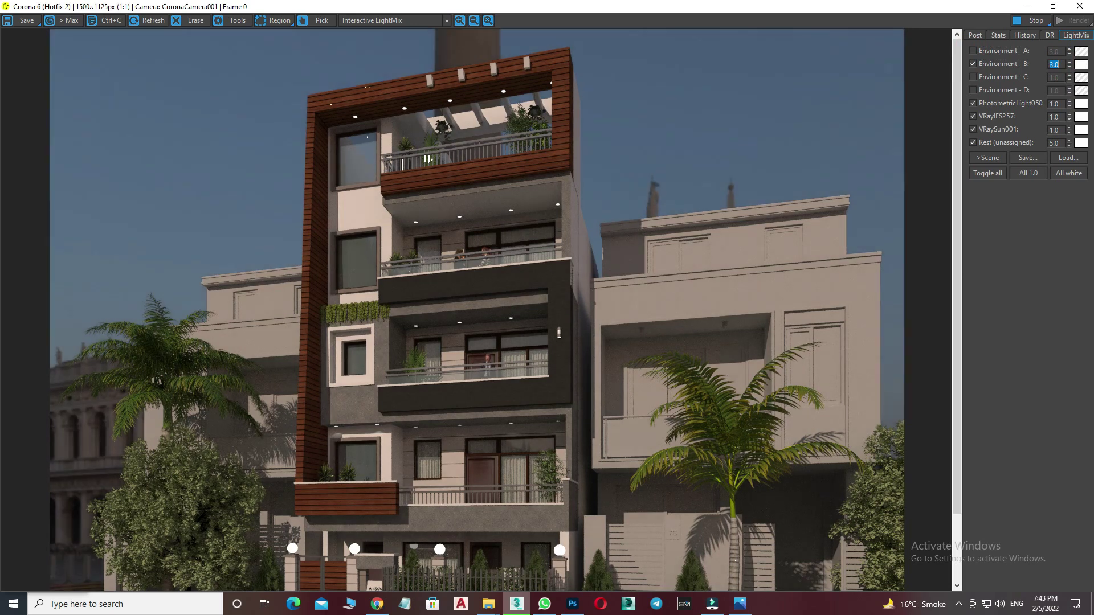
Set sky C intensity to 2.0 and sky D to 5.0, leaving the bare-tree sky D active
left_click(973, 64)
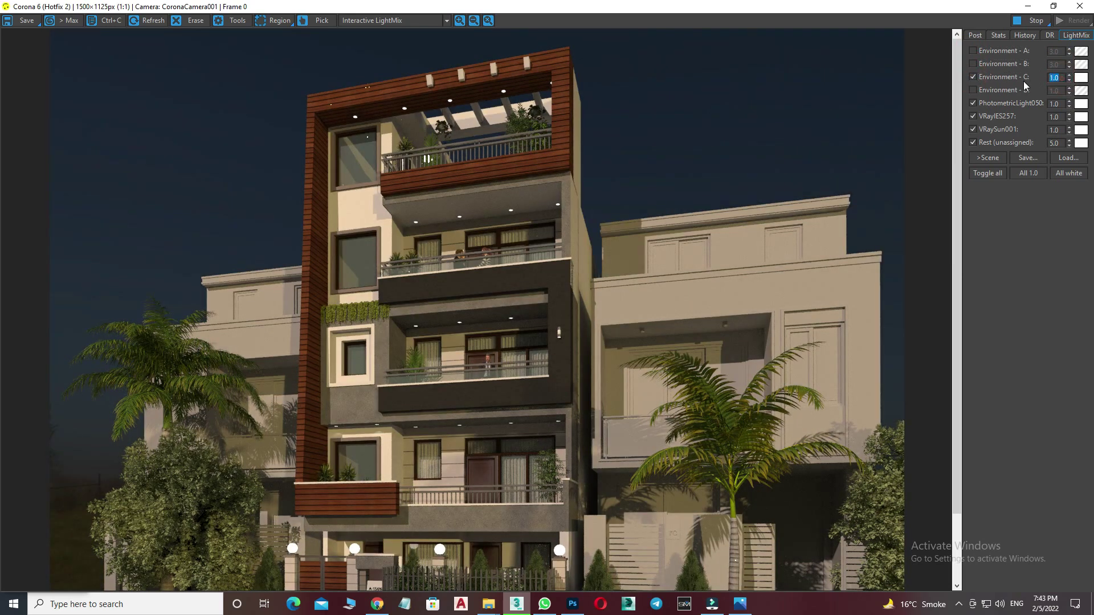
type("2")
key("Return")
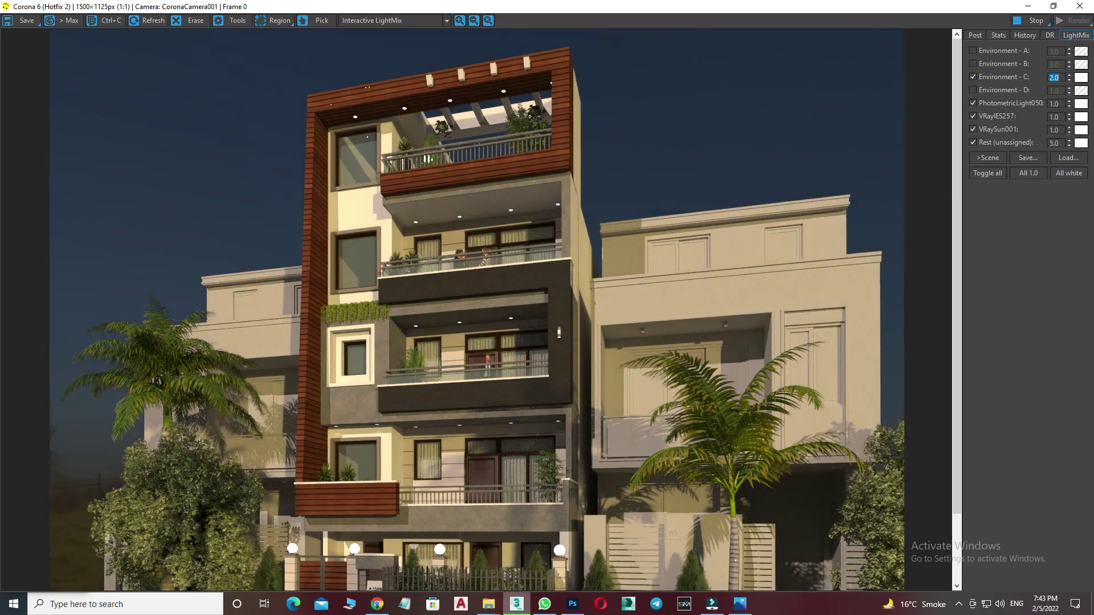
left_click(972, 77)
left_click(973, 90)
type("3")
key("Return")
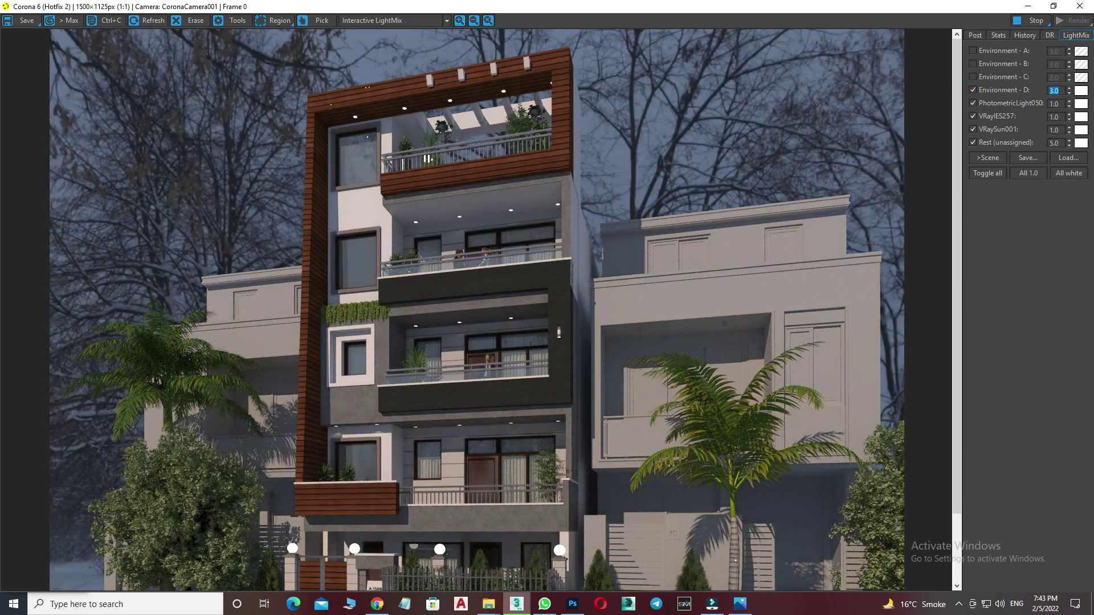
type("5")
key("Return")
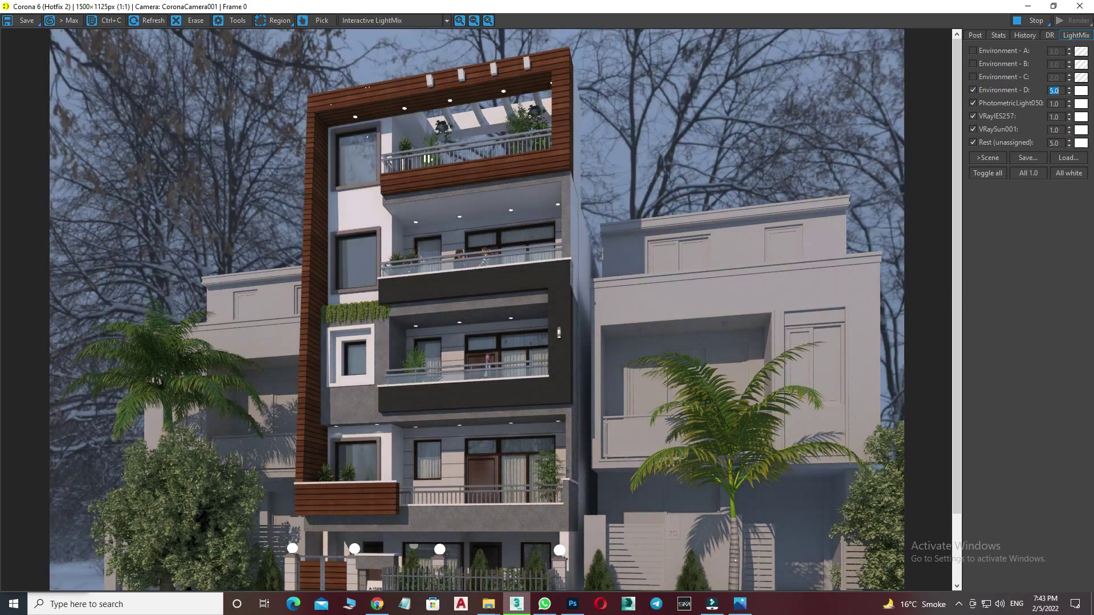
scroll(539, 185, "down", 1)
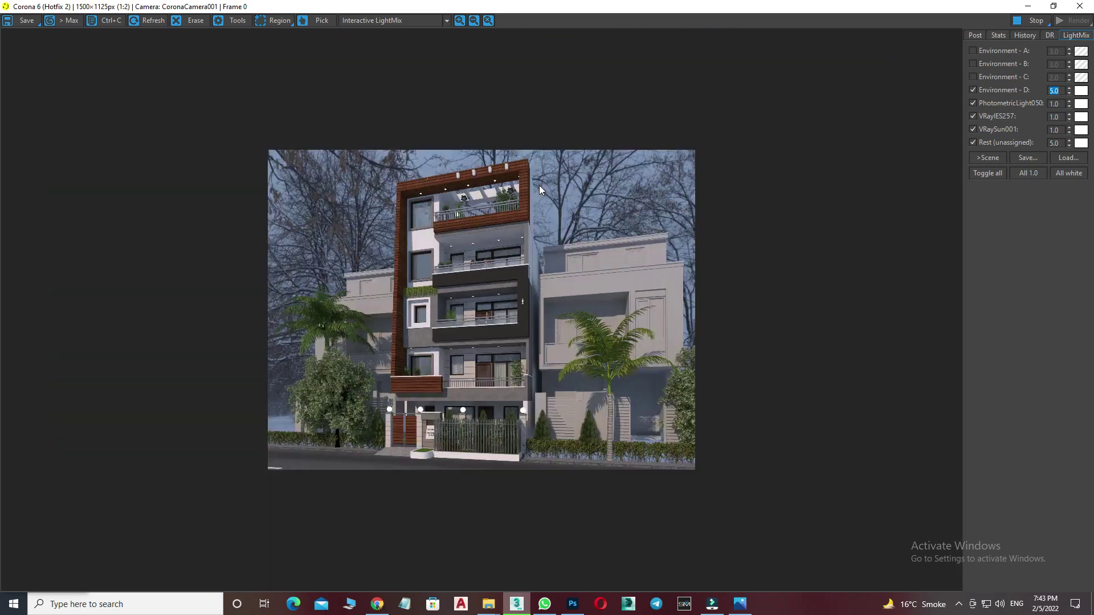
Switch LightMix back to sky A and enable LUT colour grading in the Post settings
left_click(972, 90)
left_click(972, 50)
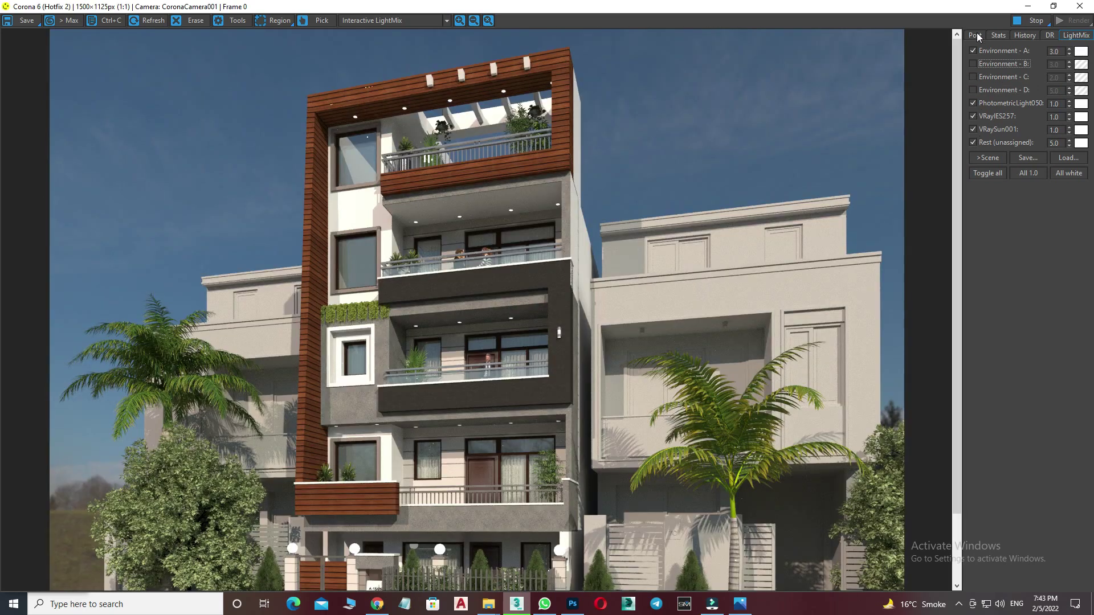
left_click(974, 35)
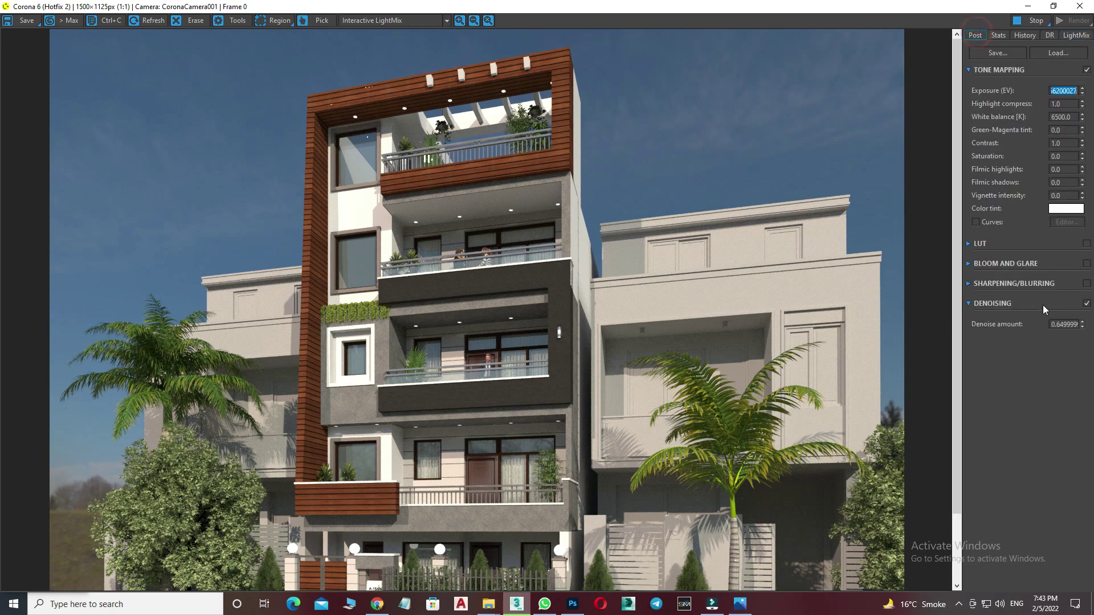
left_click(1086, 243)
left_click(1087, 244)
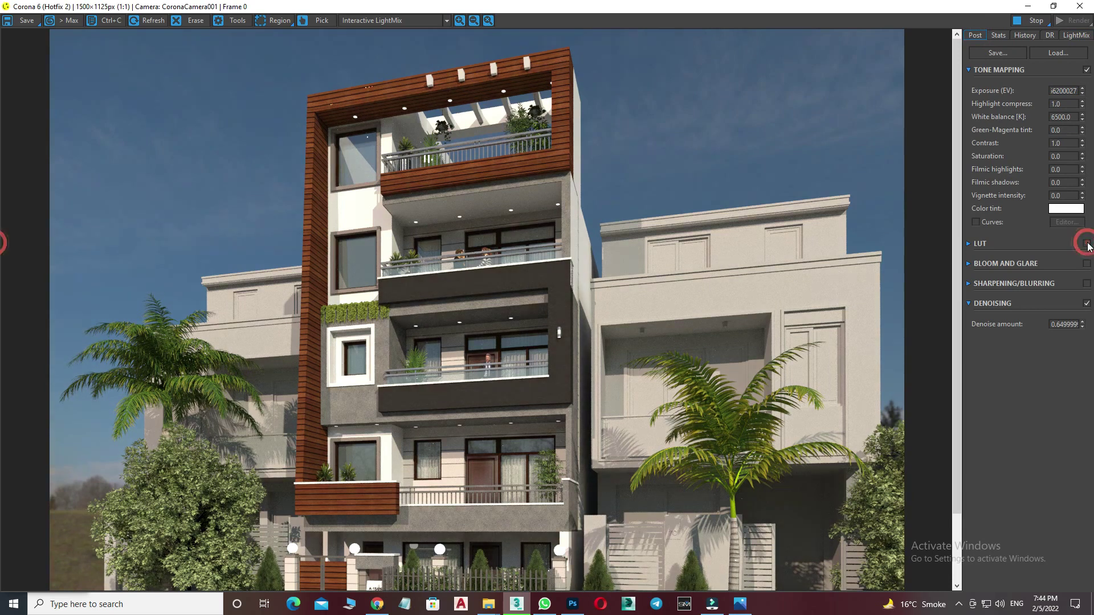
left_click(1087, 243)
left_click(1087, 243)
left_click(1086, 243)
left_click(967, 243)
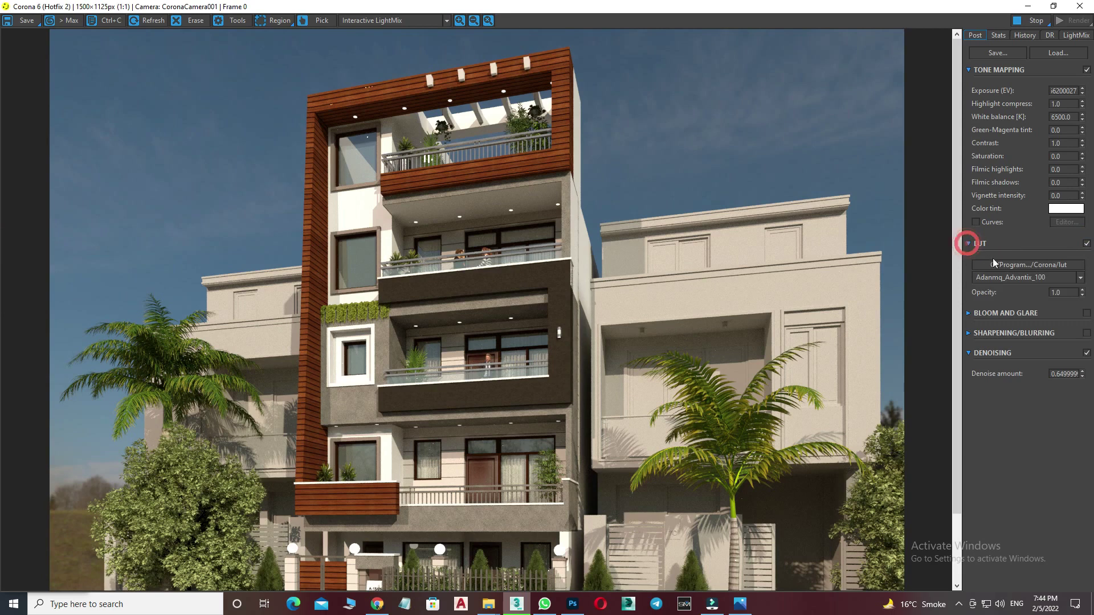
Try the Adanmq_Advantix_400 LUT preset on the render
left_click(1079, 277)
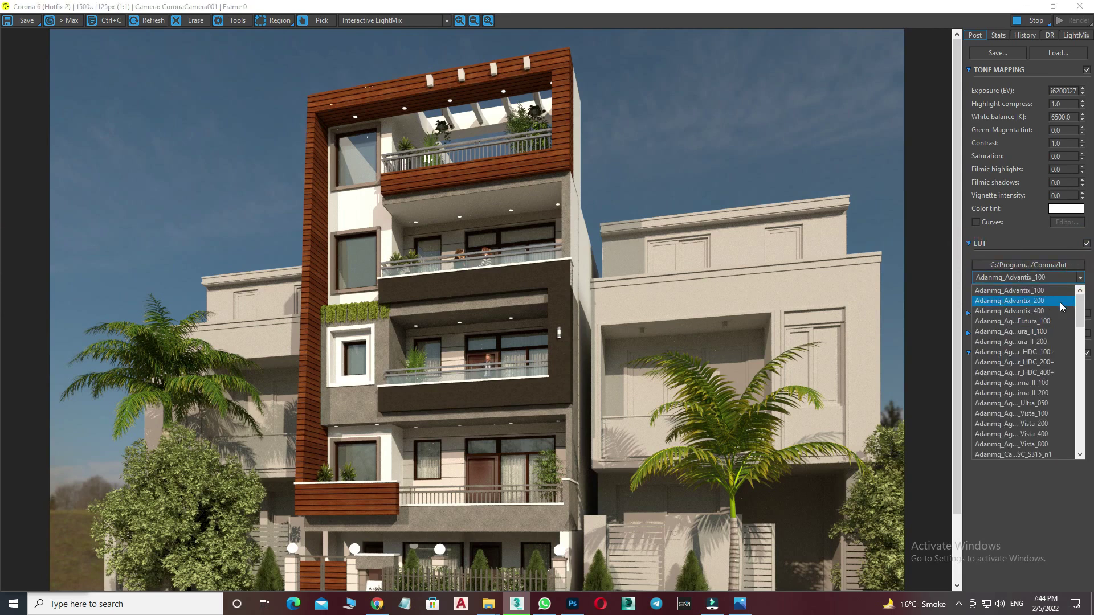
left_click(1057, 311)
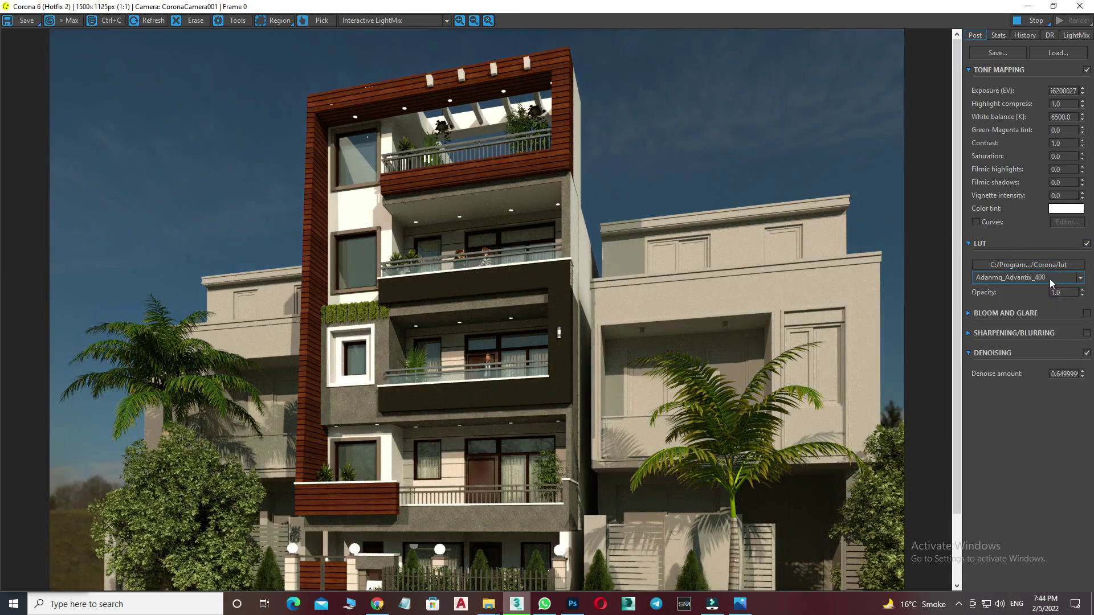
scroll(1049, 279, "down", 1)
scroll(1049, 279, "down", 1)
scroll(1049, 279, "down", 1)
scroll(1050, 279, "down", 1)
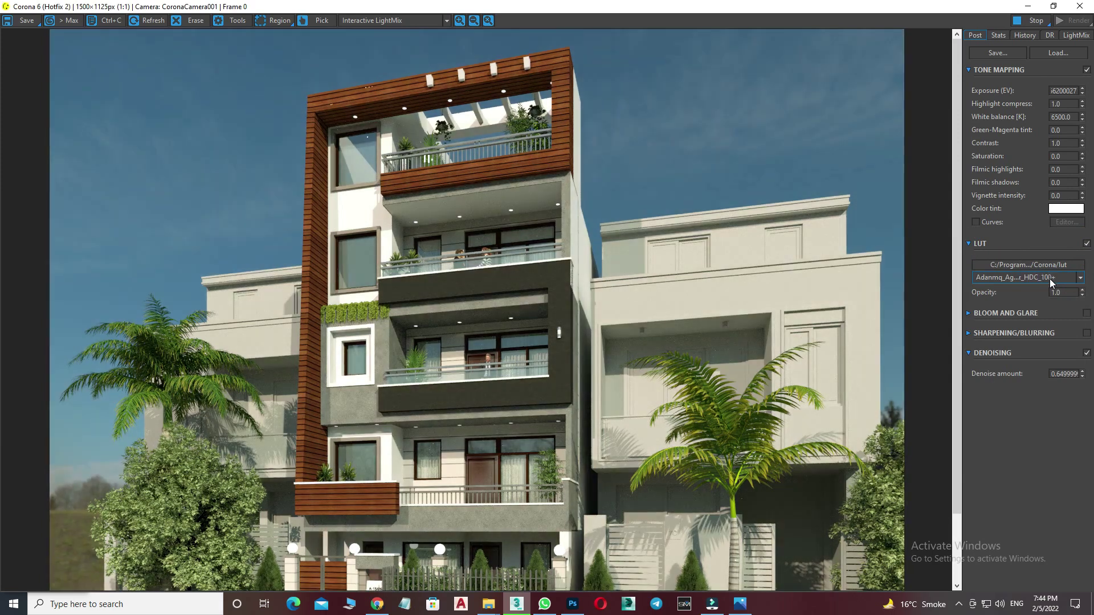
scroll(1049, 279, "down", 1)
scroll(1050, 278, "down", 1)
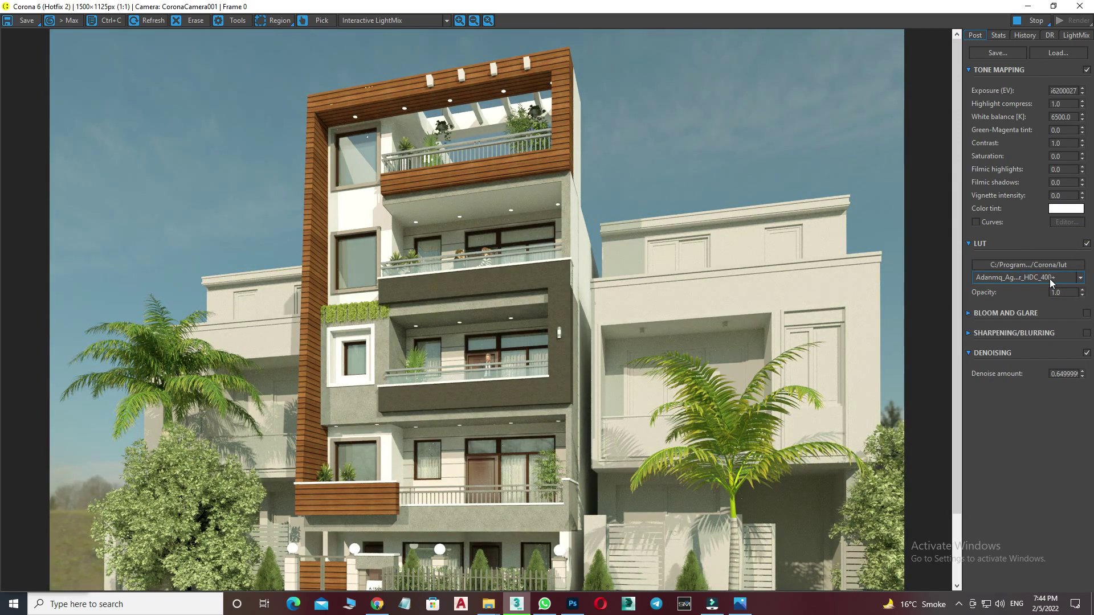
scroll(1049, 279, "down", 1)
scroll(1050, 278, "down", 1)
scroll(1050, 279, "down", 1)
scroll(1049, 278, "down", 2)
scroll(1050, 279, "down", 1)
Browse the LUT preset list and apply GroundControl_Punch1
left_click(1080, 278)
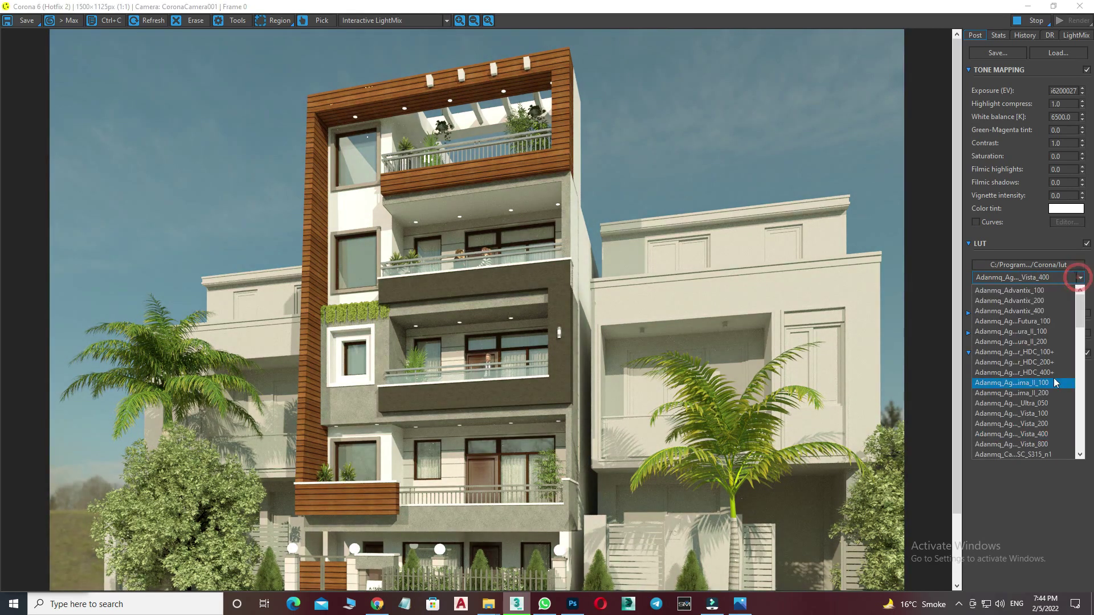
scroll(1037, 442, "down", 1)
scroll(1036, 444, "down", 3)
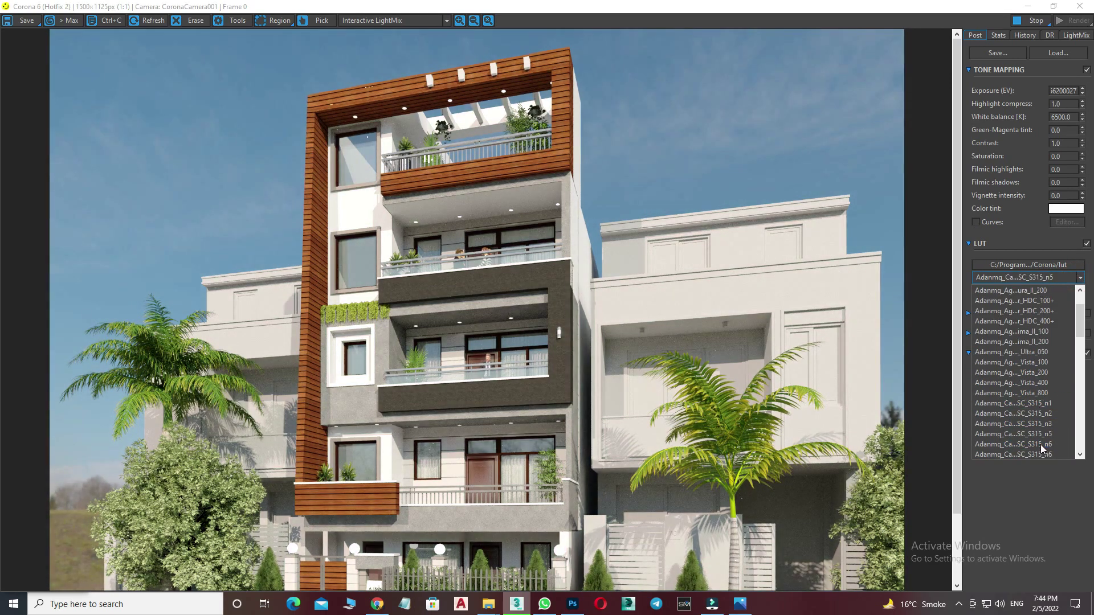
scroll(1037, 444, "down", 3)
left_click_drag(1086, 322, 1080, 436)
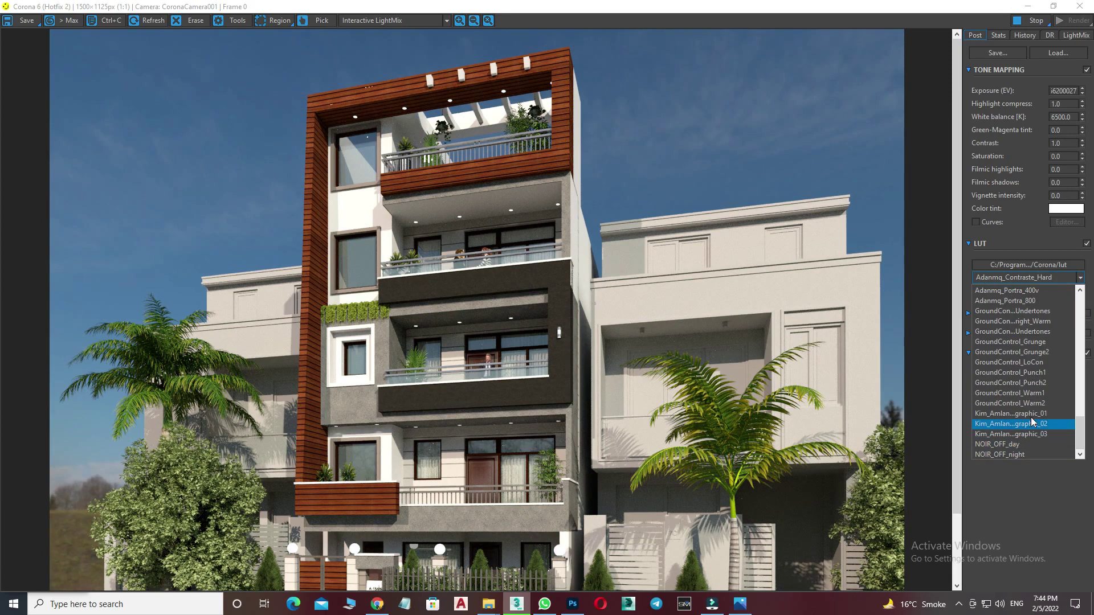
left_click(1044, 352)
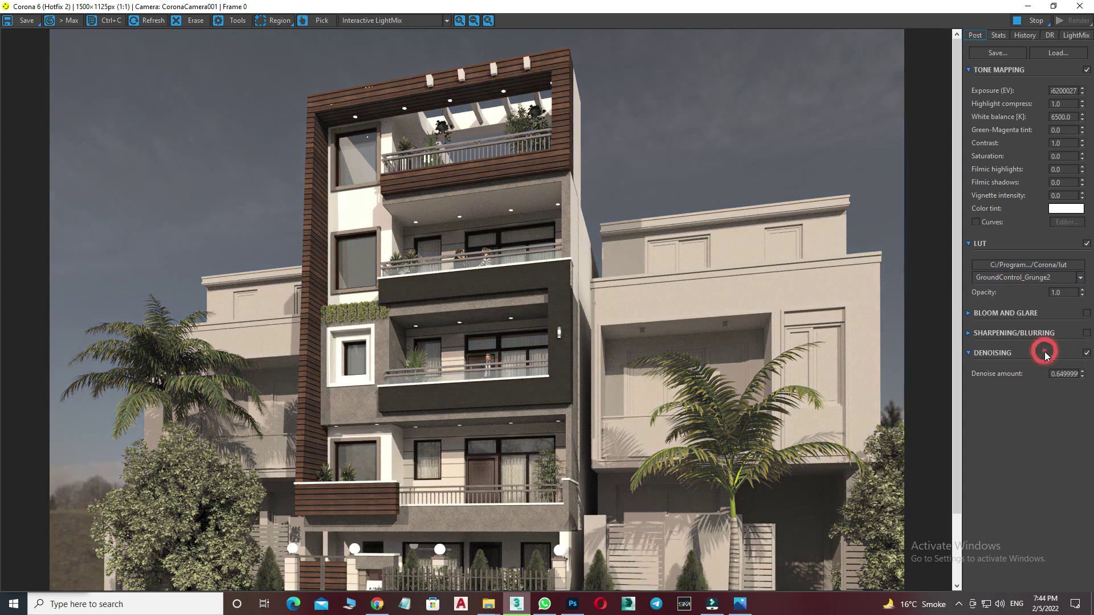
scroll(1040, 282, "down", 1)
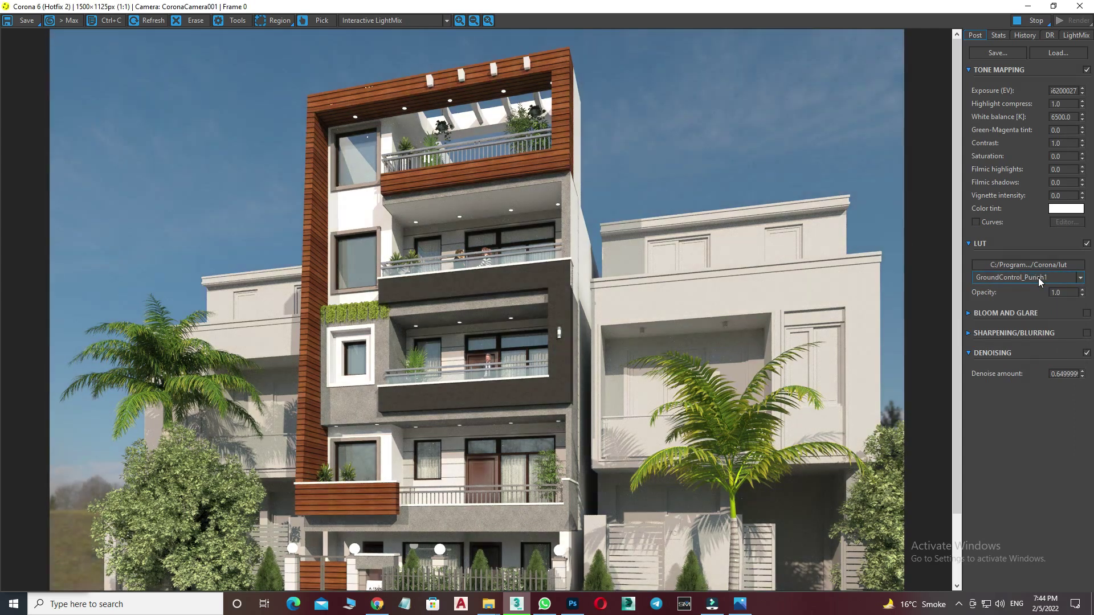
Compare the render with and without the LUT, test opacity 0.50, then restore 1.0
left_click(1087, 244)
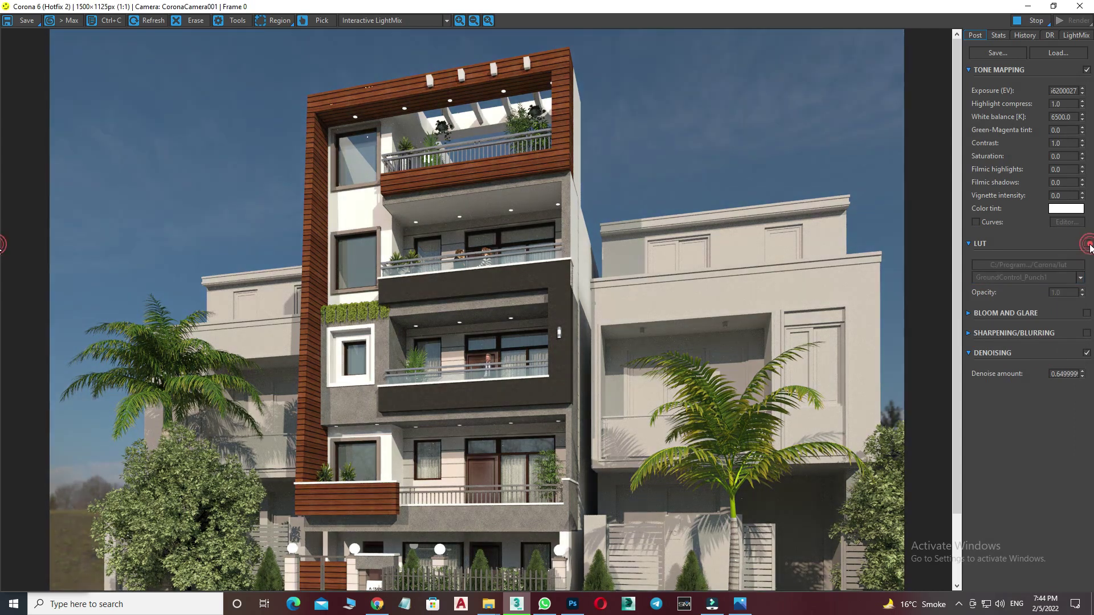
left_click(1087, 244)
left_click(1087, 244)
left_click(1087, 244)
double_click(1063, 292)
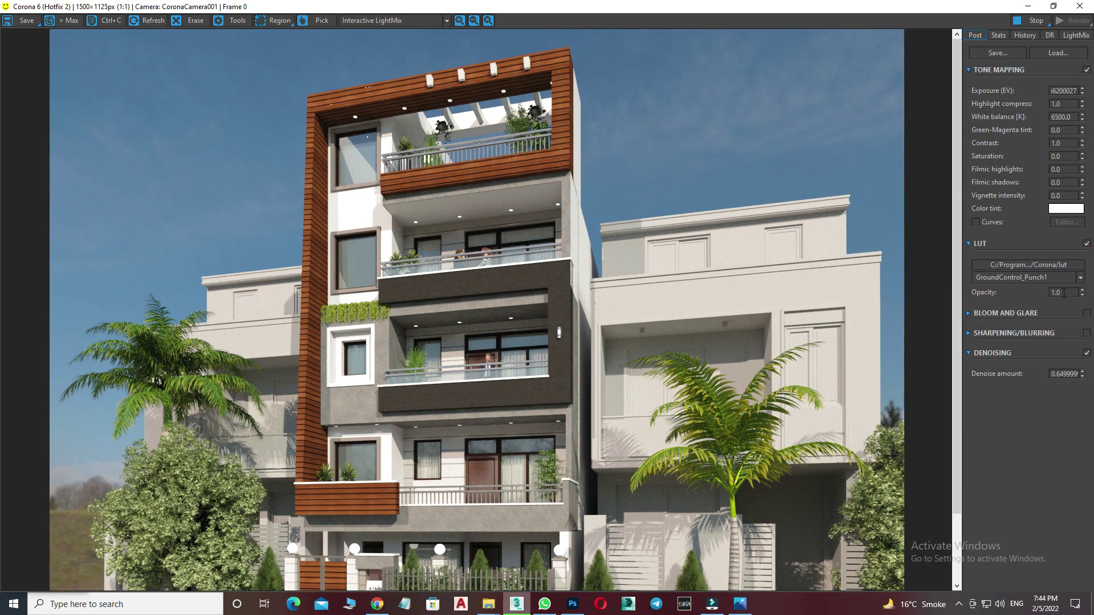
type("0.50")
key("Return")
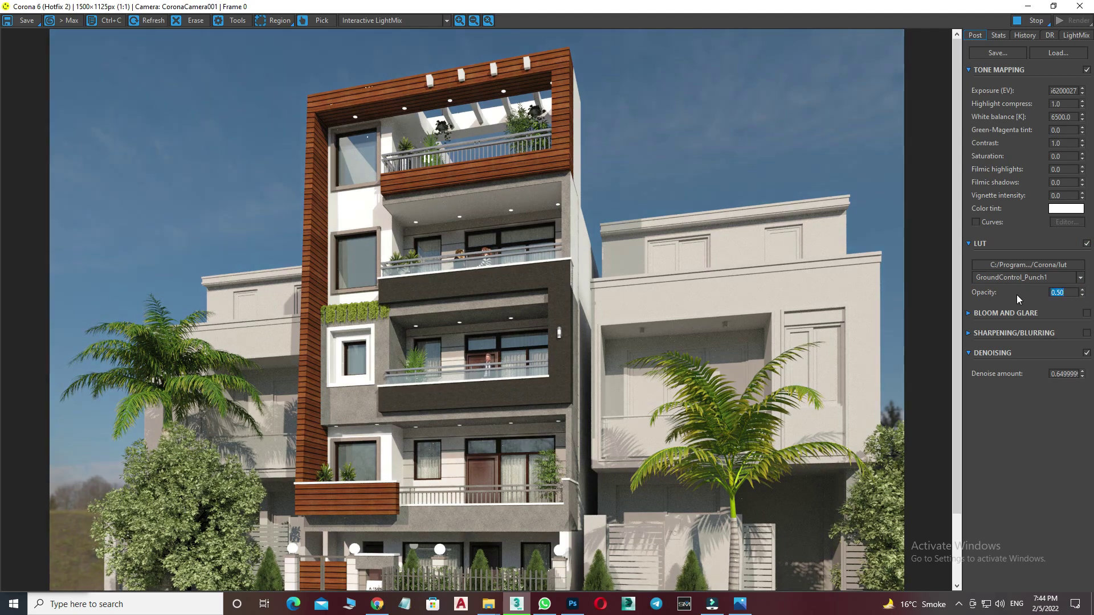
type("1")
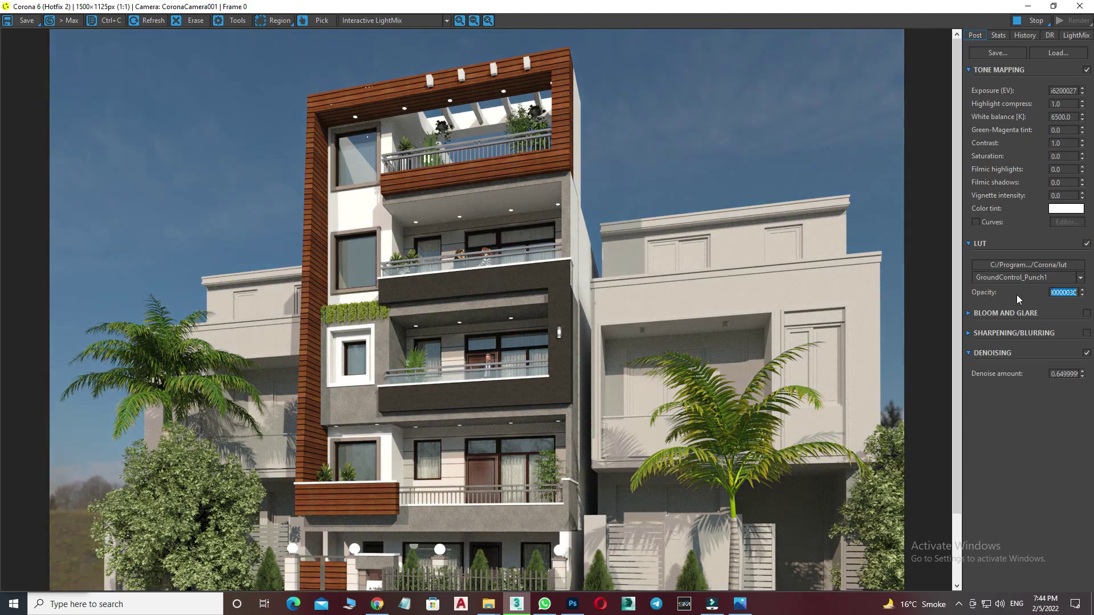
key("Return")
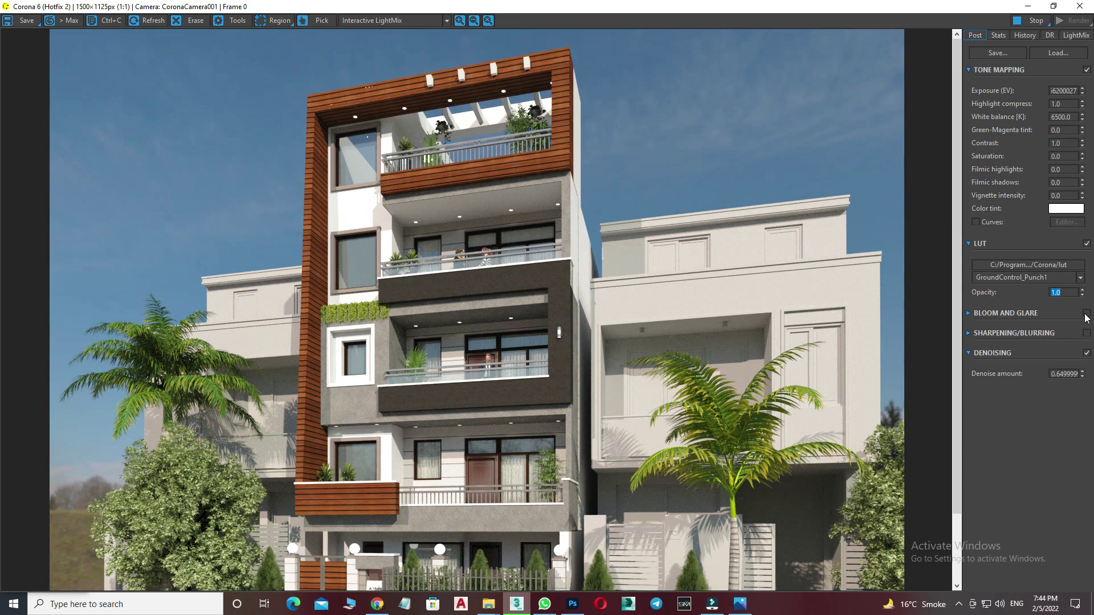
Enable Bloom and Glare and experiment with its size value
left_click(969, 314)
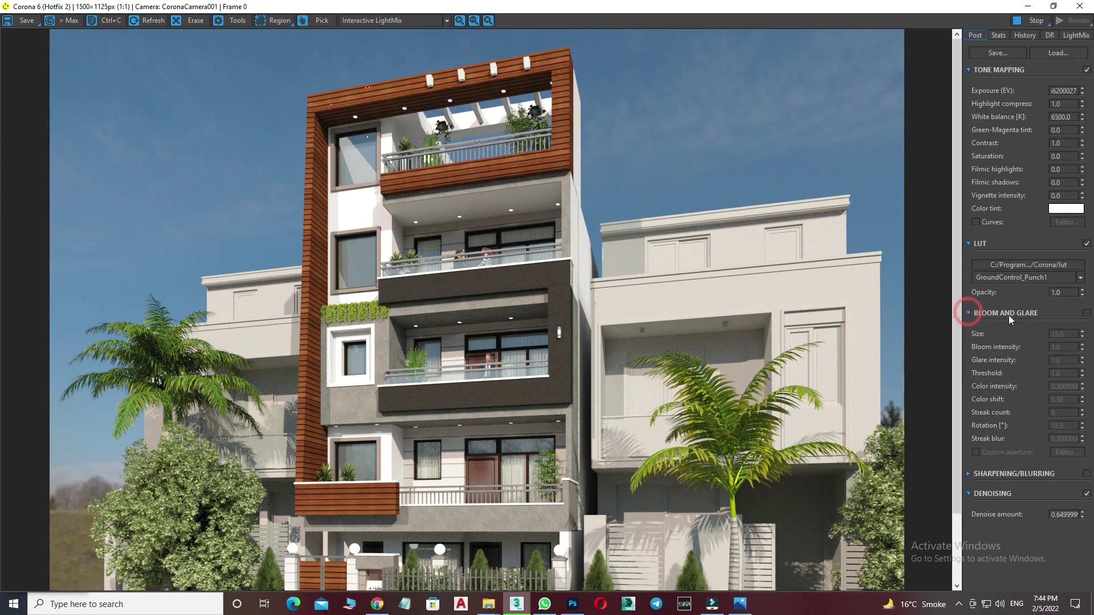
left_click(1086, 313)
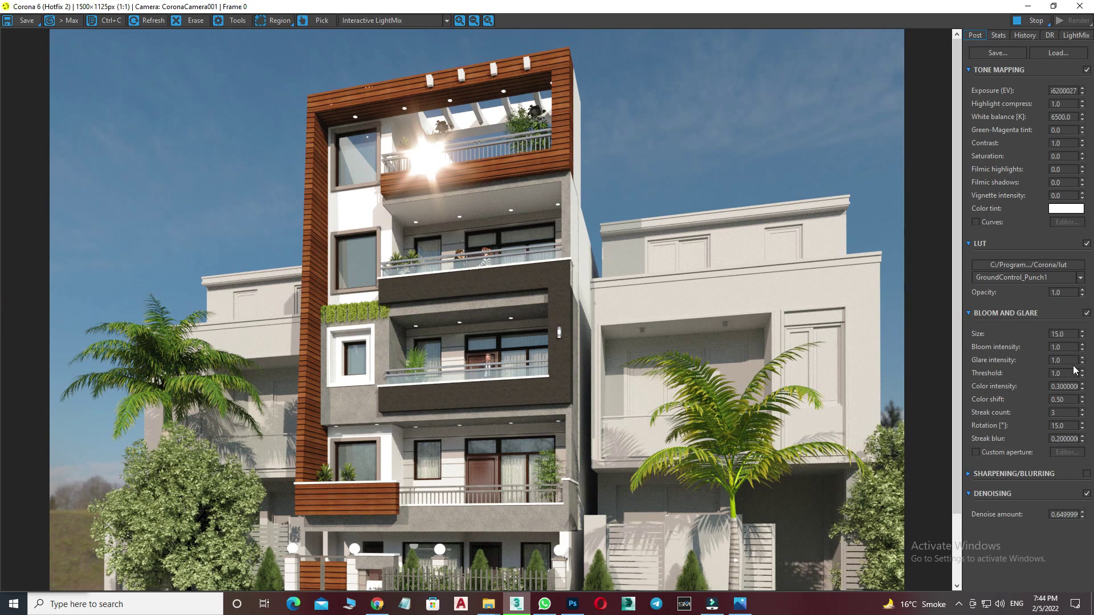
double_click(1057, 334)
type("2")
key("Return")
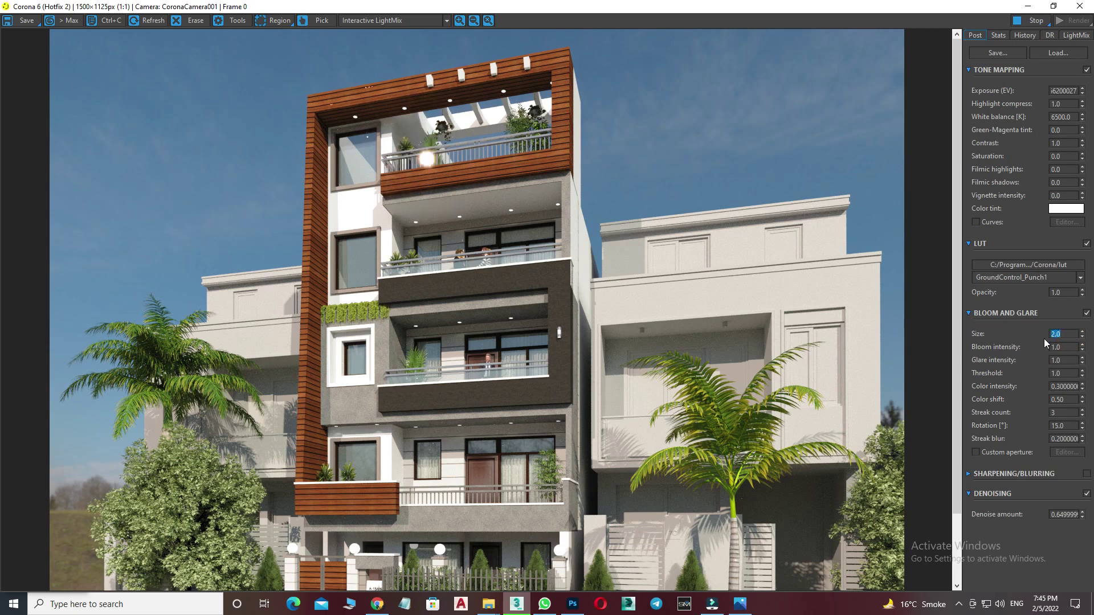
type("1")
key("Return")
type("15")
key("Return")
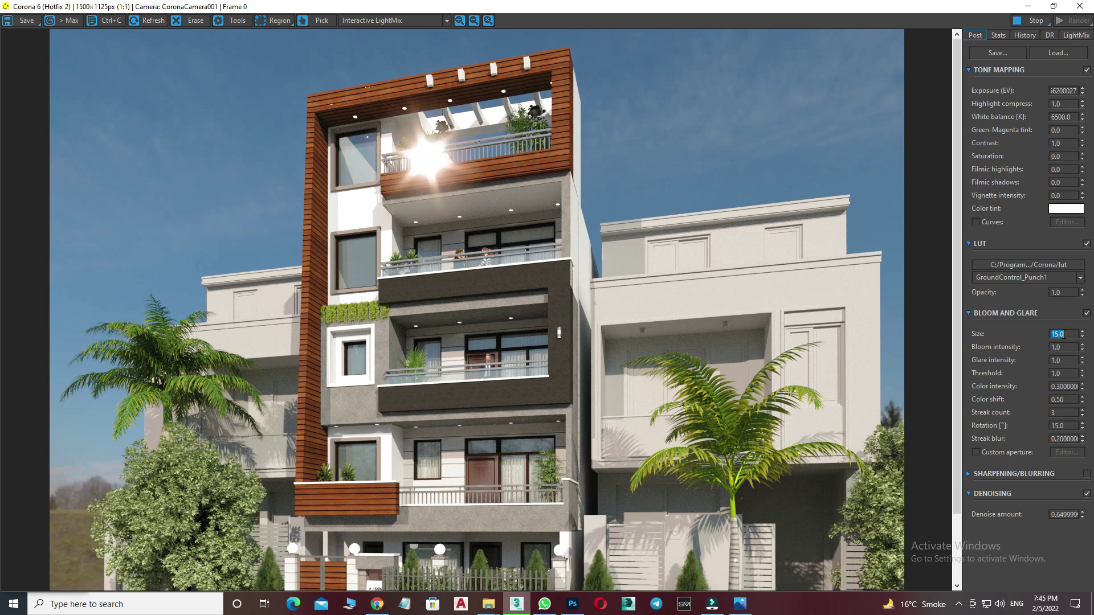
Lower the bloom intensity to 0.2 and turn on sharpening/blurring
double_click(1068, 346)
type(".2")
key("Return")
type("10")
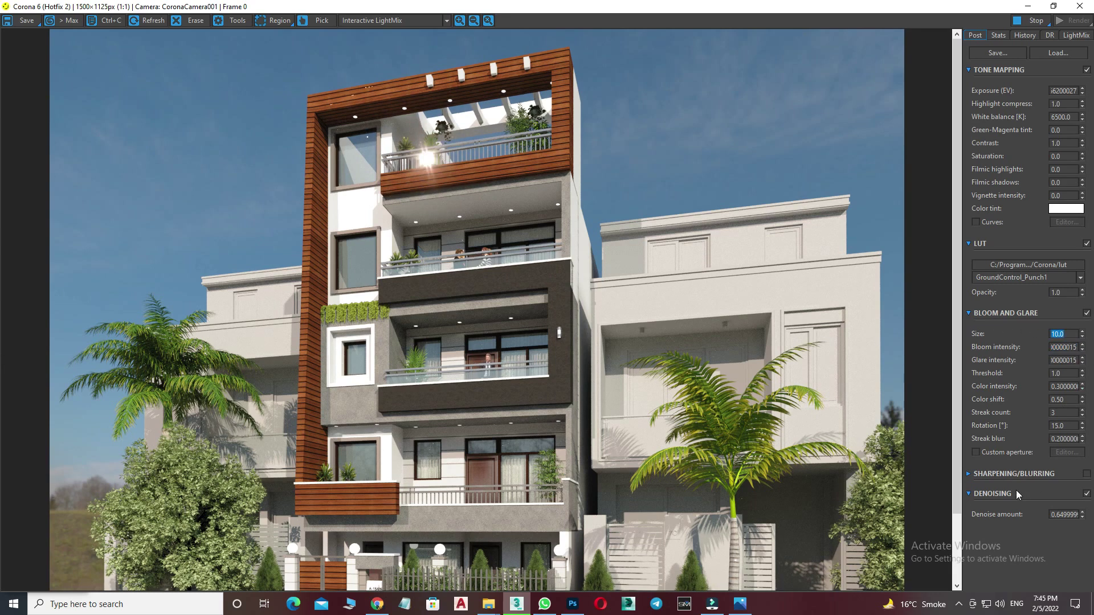
left_click(1087, 475)
Restore the maximized Corona frame buffer to a smaller window over the scene
scroll(535, 260, "down", 2)
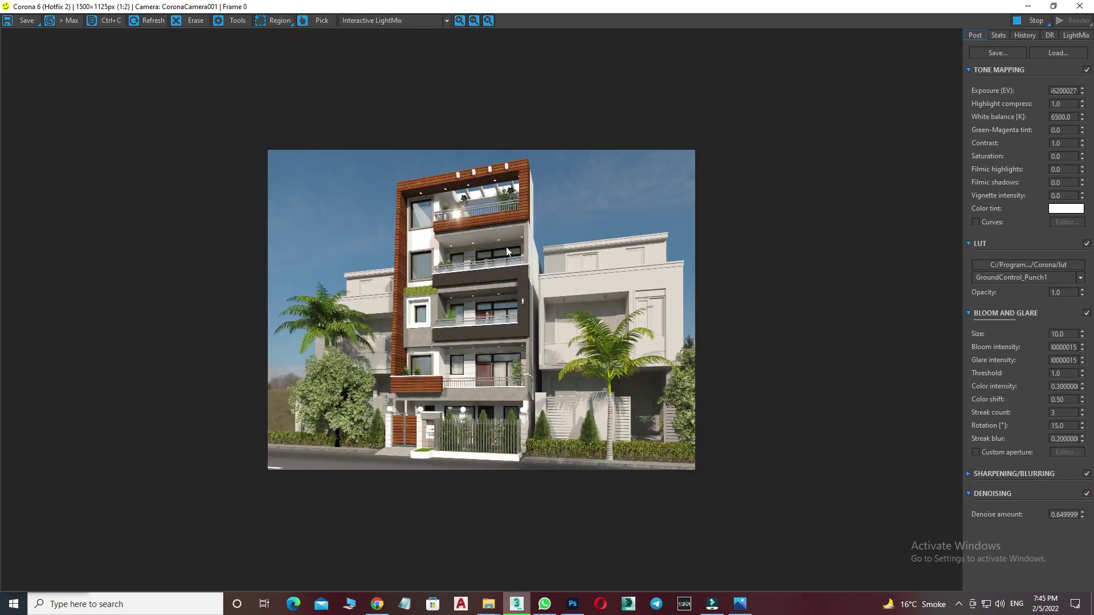
scroll(506, 248, "up", 2)
double_click(978, 11)
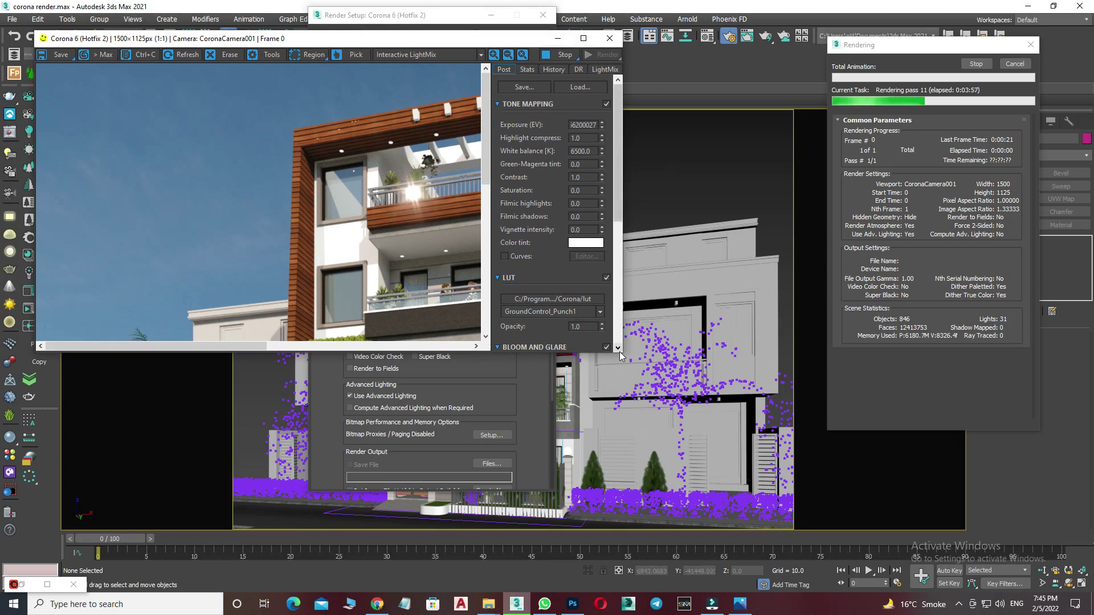
Enlarge the frame buffer window and pan to the top wooden frame and sky
mouse_move(621, 353)
left_mouse_down()
mouse_move(860, 566)
mouse_move(838, 582)
left_mouse_up()
scroll(487, 210, "up", 1)
left_click_drag(487, 210, 452, 294)
left_click_drag(473, 202, 470, 226)
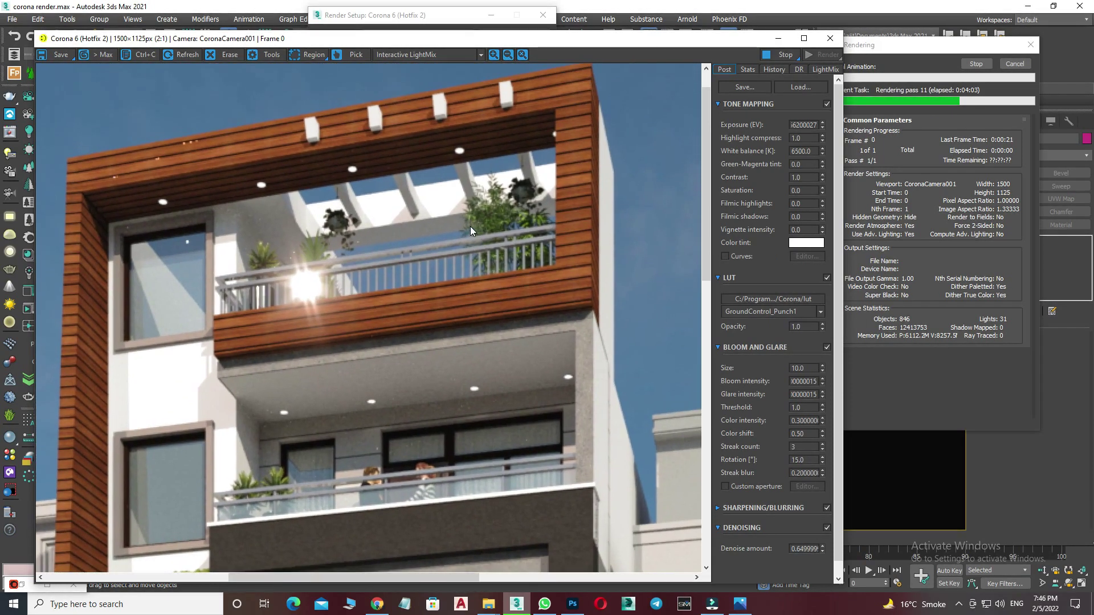
scroll(470, 227, "down", 1)
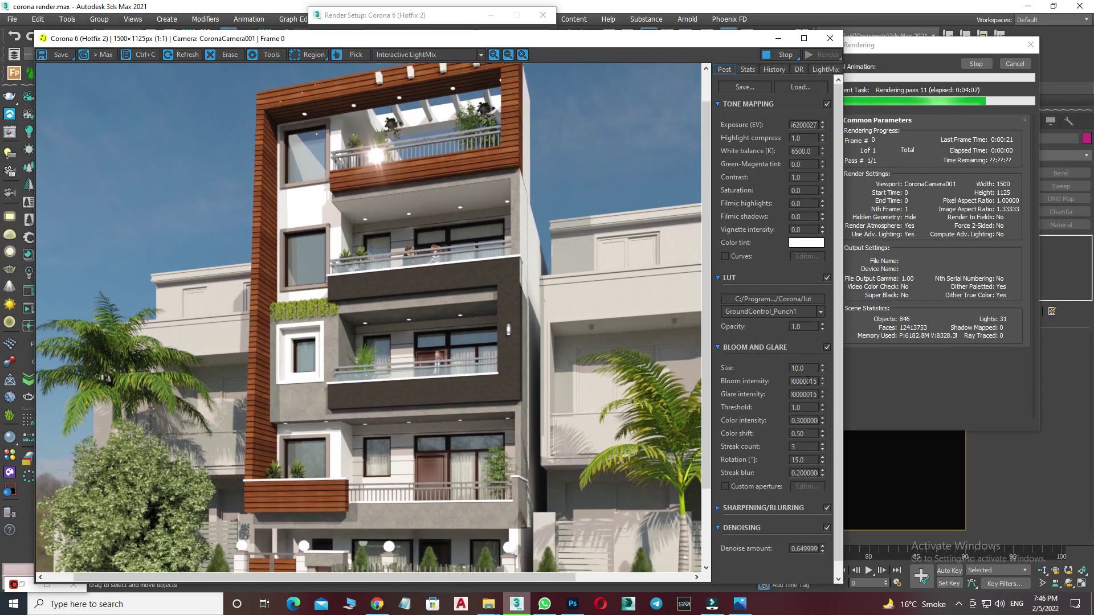
Compare with and without bloom and glare, leave it off, and inspect the building floors
left_click(827, 348)
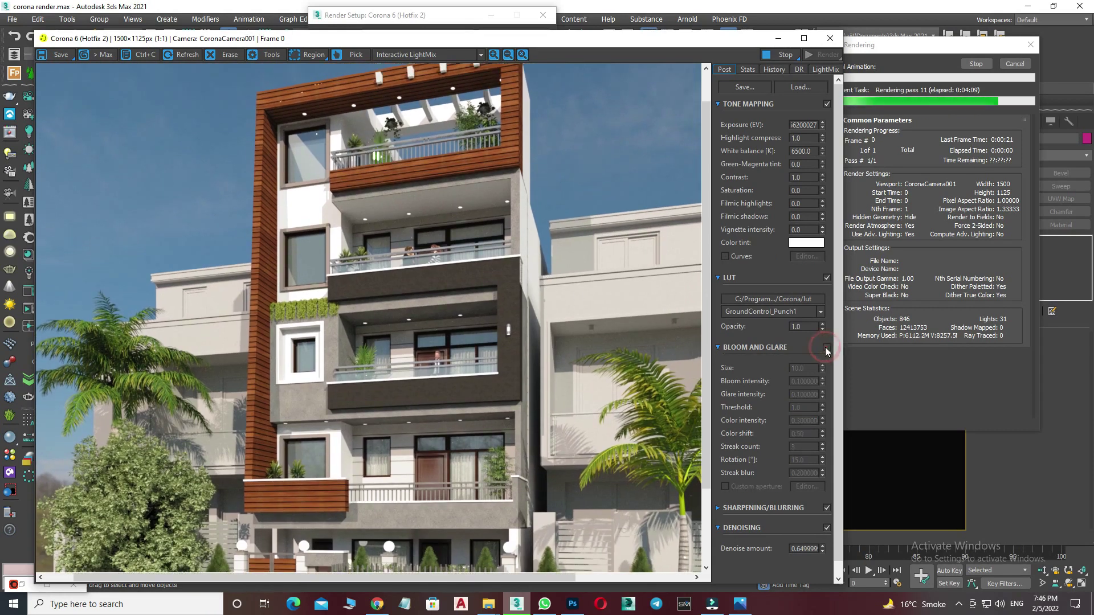
left_click(826, 348)
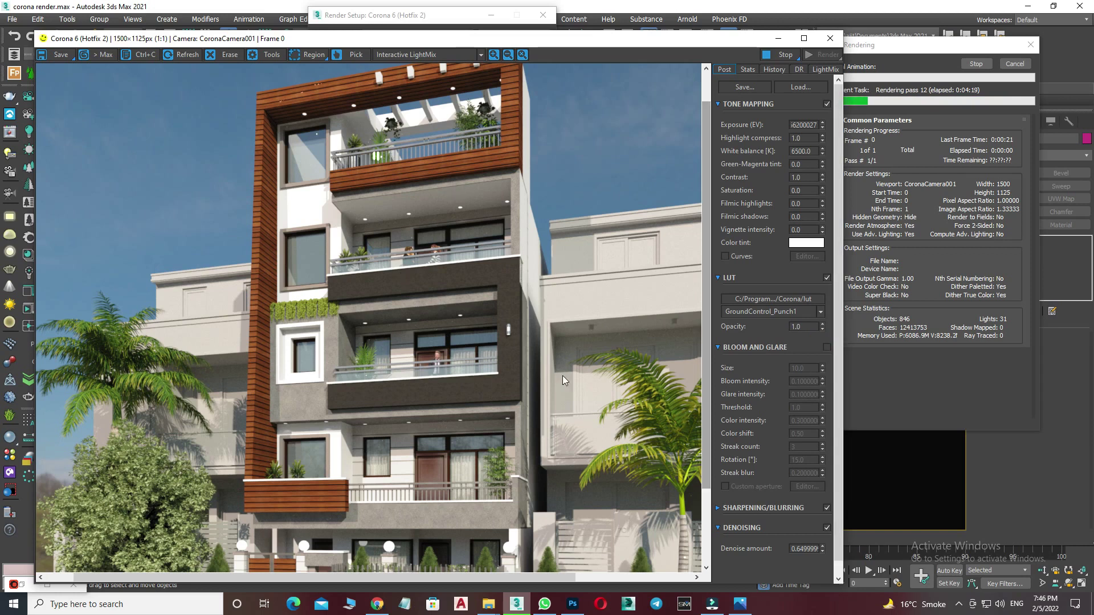
left_click_drag(490, 334, 487, 257)
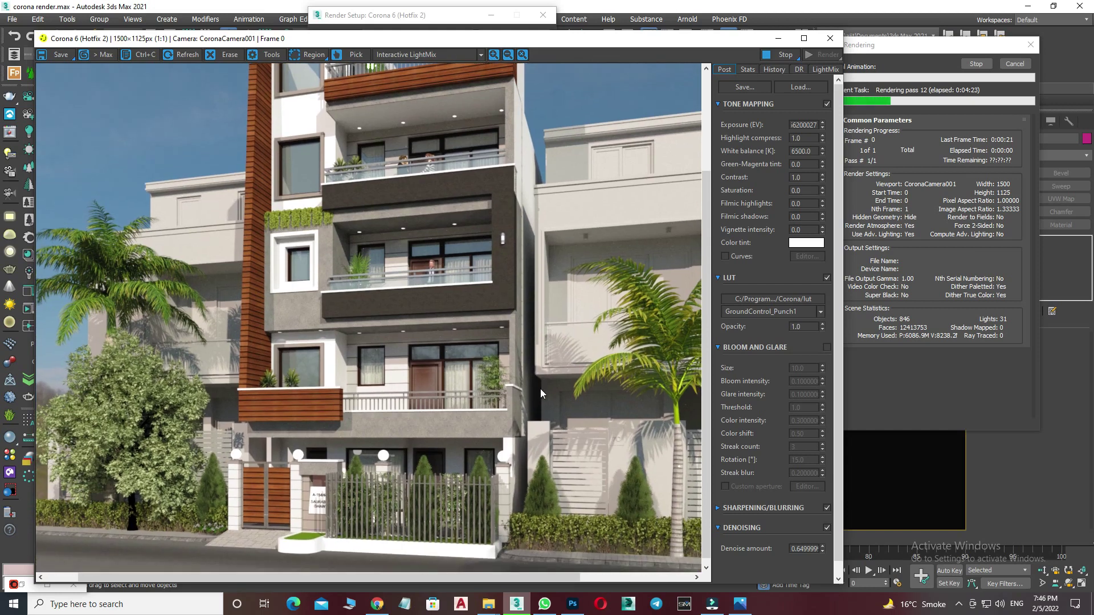
left_click_drag(492, 241, 488, 344)
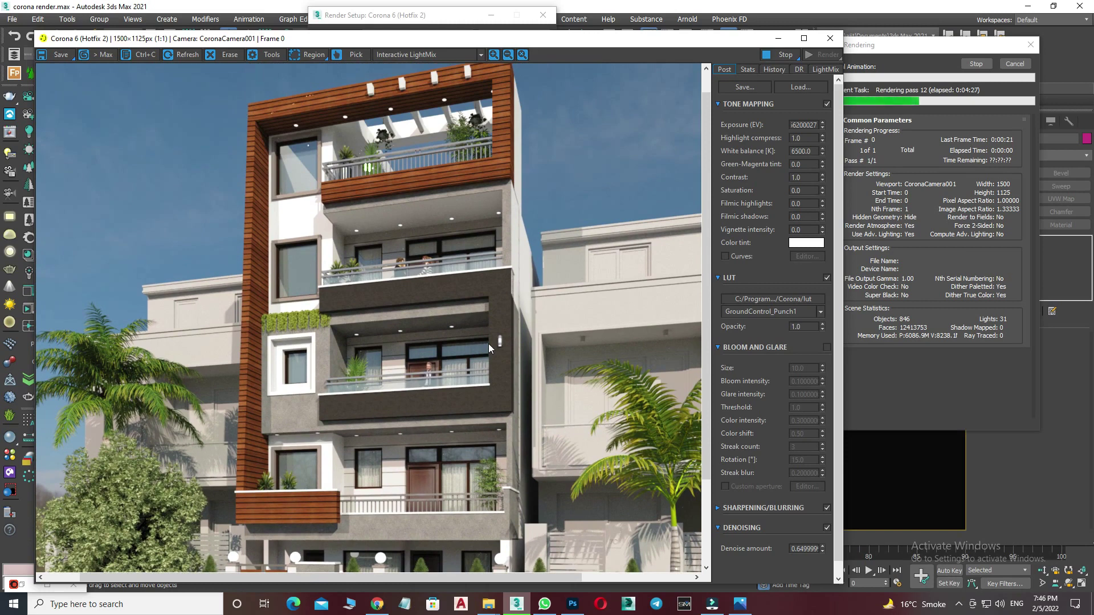
scroll(487, 344, "down", 1)
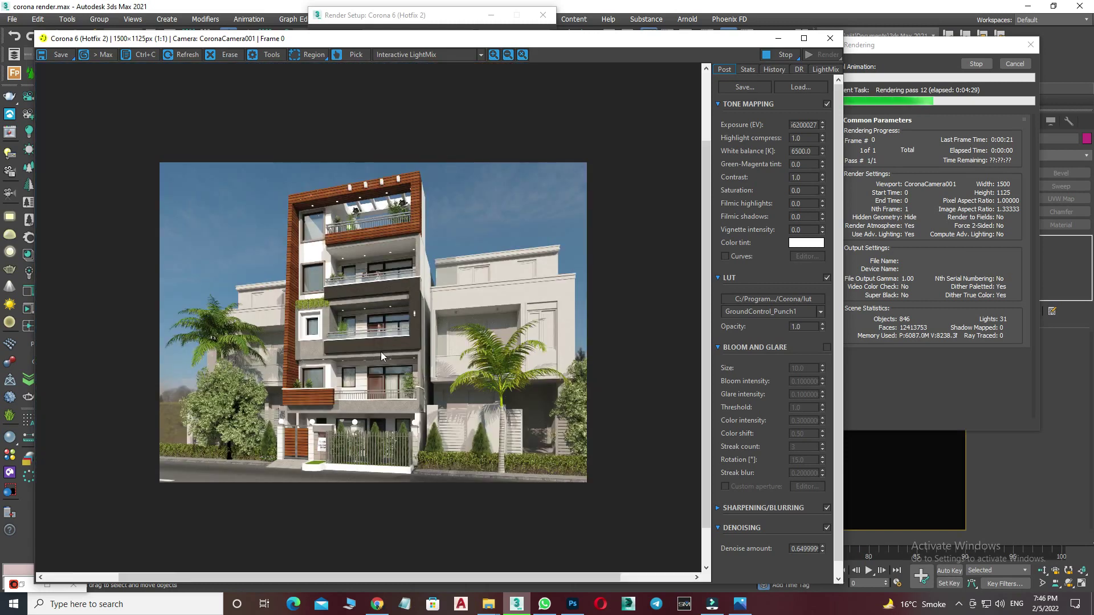
scroll(380, 351, "up", 1)
left_click_drag(380, 351, 433, 330)
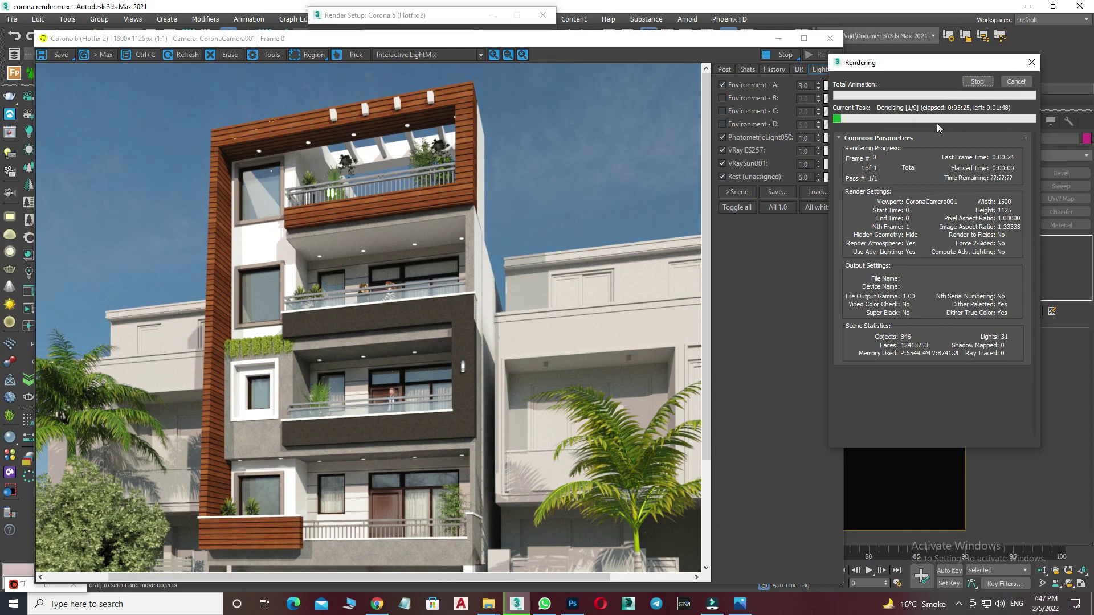
Show the frame buffer's post-processing settings with the LUT and Bloom panels collapsed
left_click(401, 267)
scroll(394, 220, "up", 1)
left_click_drag(389, 247, 405, 285)
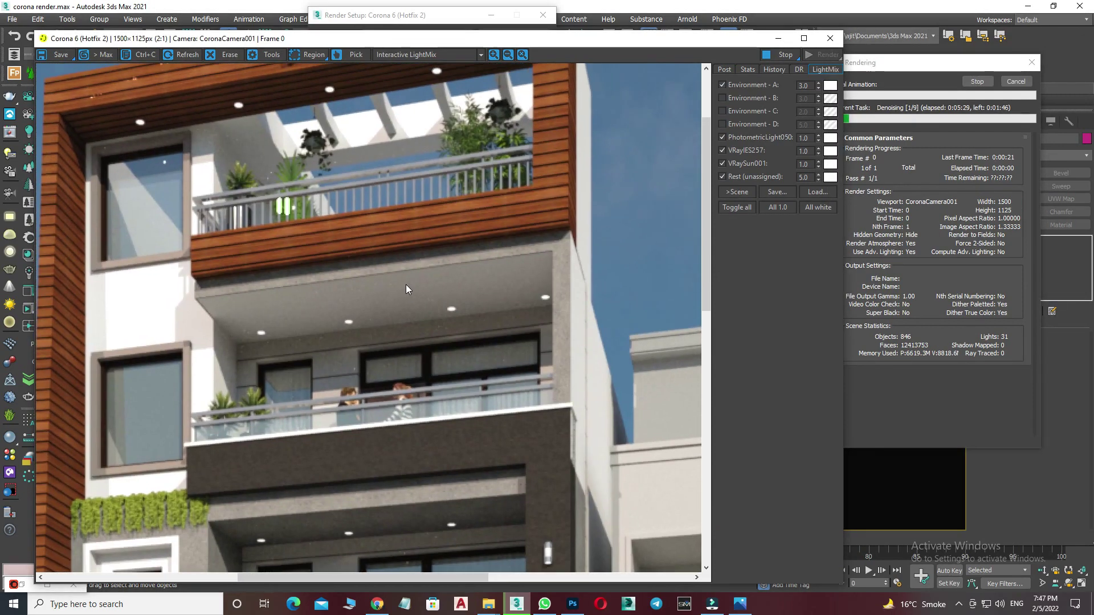
left_click(722, 69)
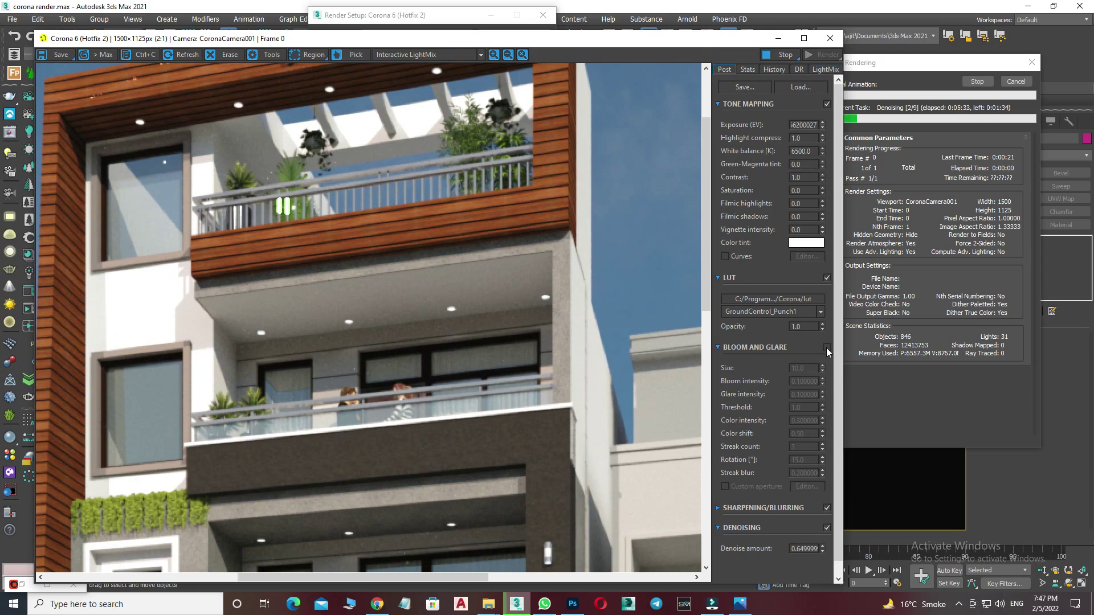
left_click(720, 279)
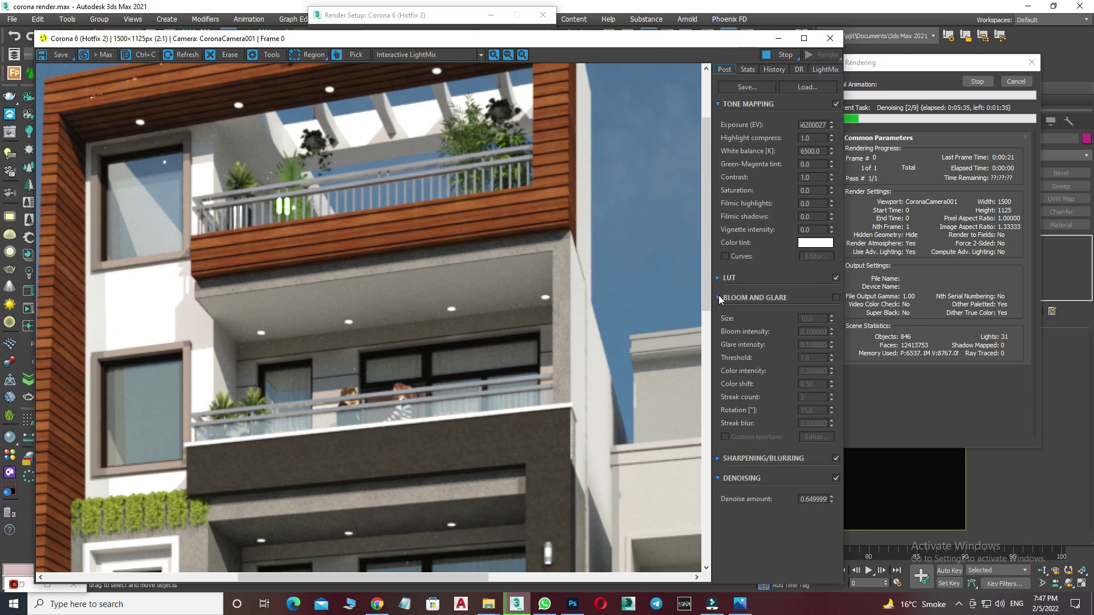
left_click(719, 297)
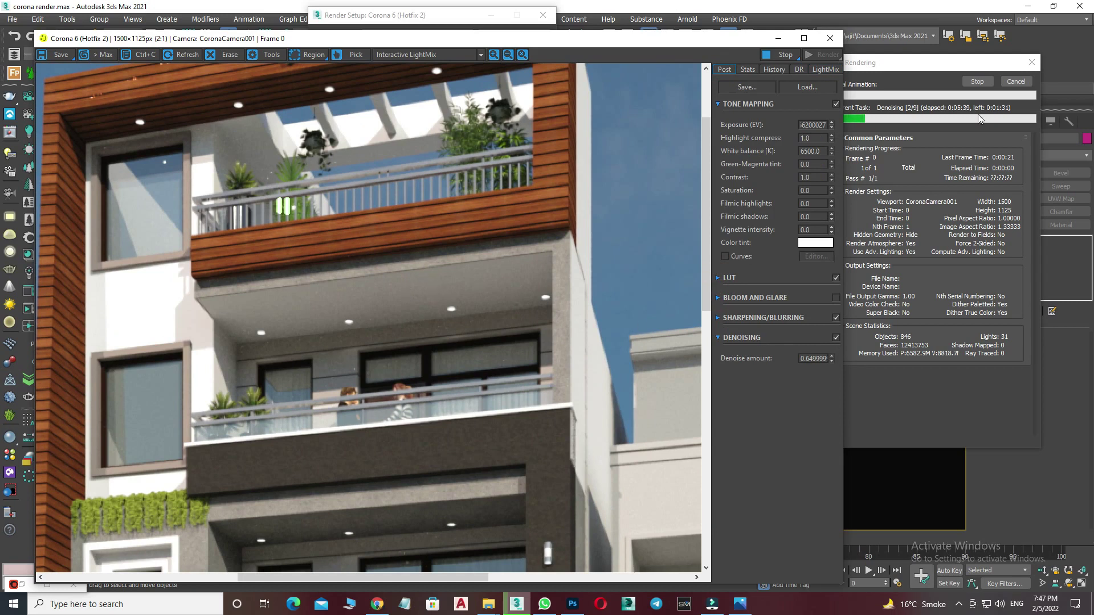
left_click_drag(909, 67, 930, 77)
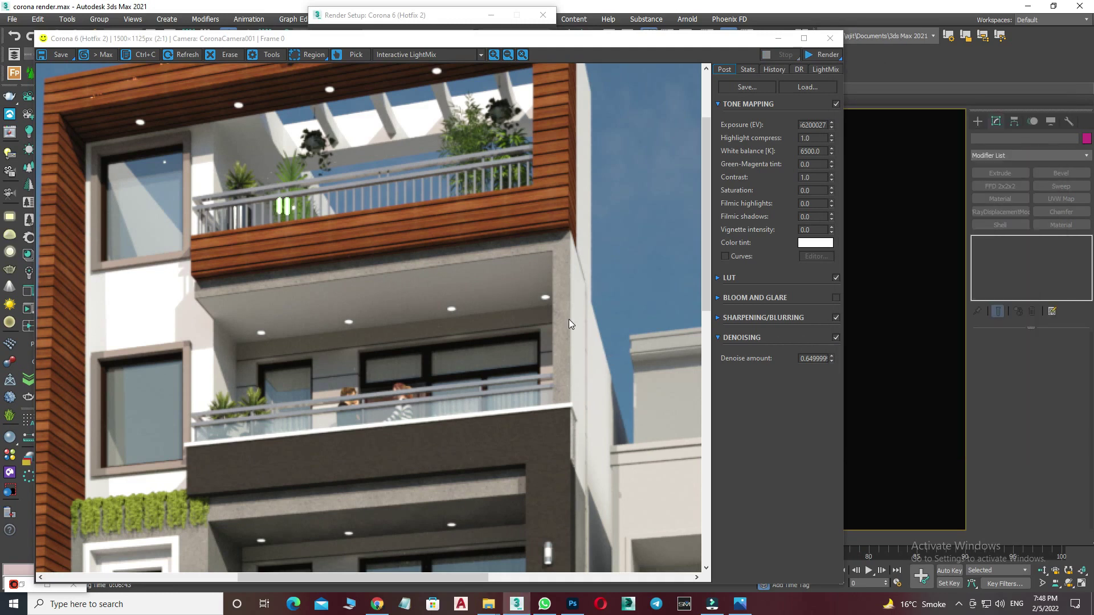
Turn off denoising and view the render without it
scroll(566, 319, "down", 1)
scroll(405, 277, "down", 1)
scroll(405, 277, "down", 2)
scroll(405, 277, "up", 3)
scroll(424, 288, "up", 1)
scroll(450, 272, "up", 1)
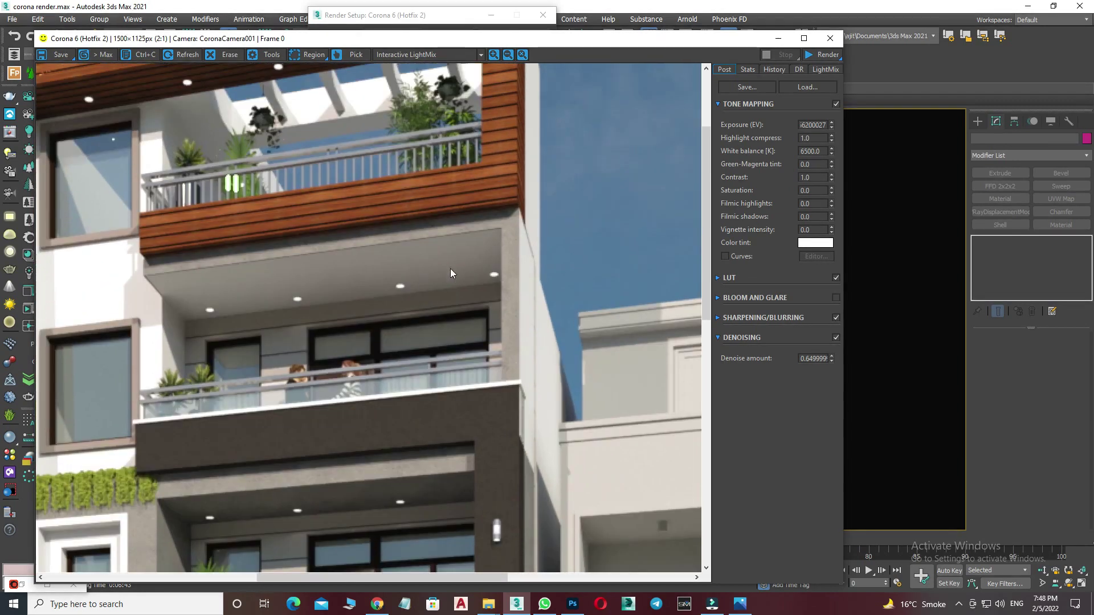
left_click(835, 339)
scroll(385, 282, "down", 1)
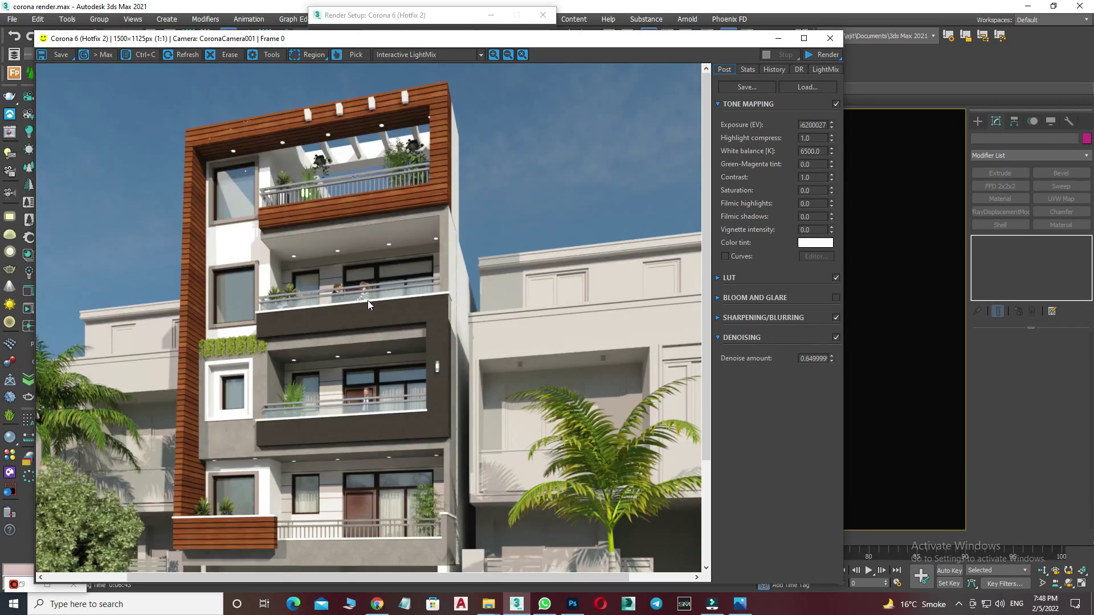
left_click_drag(391, 300, 389, 298)
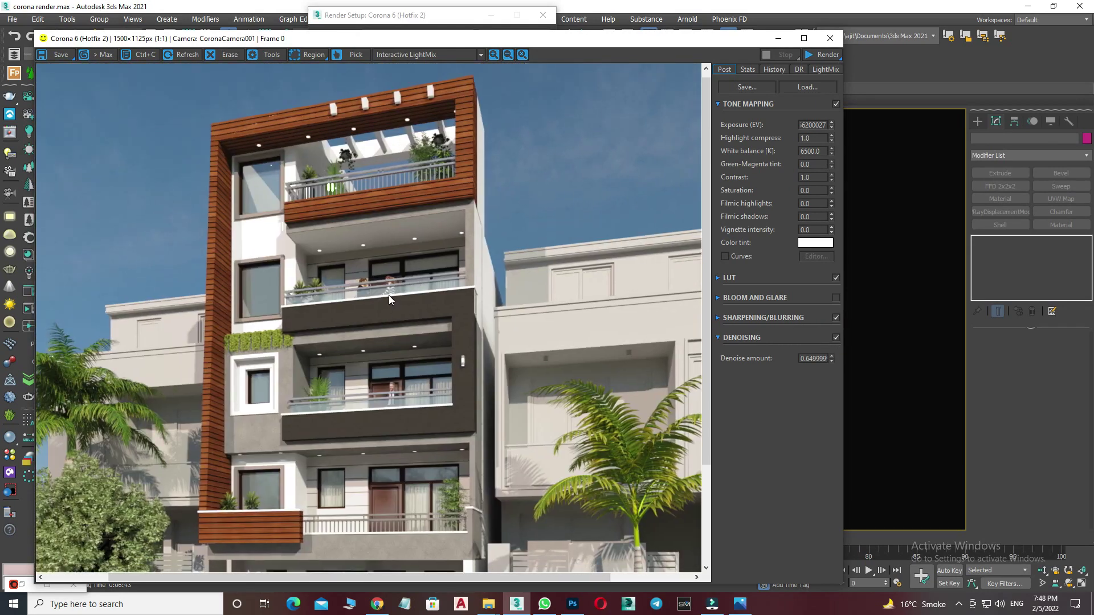
Store the current render in VFB history and set it as comparison B
left_click(819, 69)
left_click(780, 70)
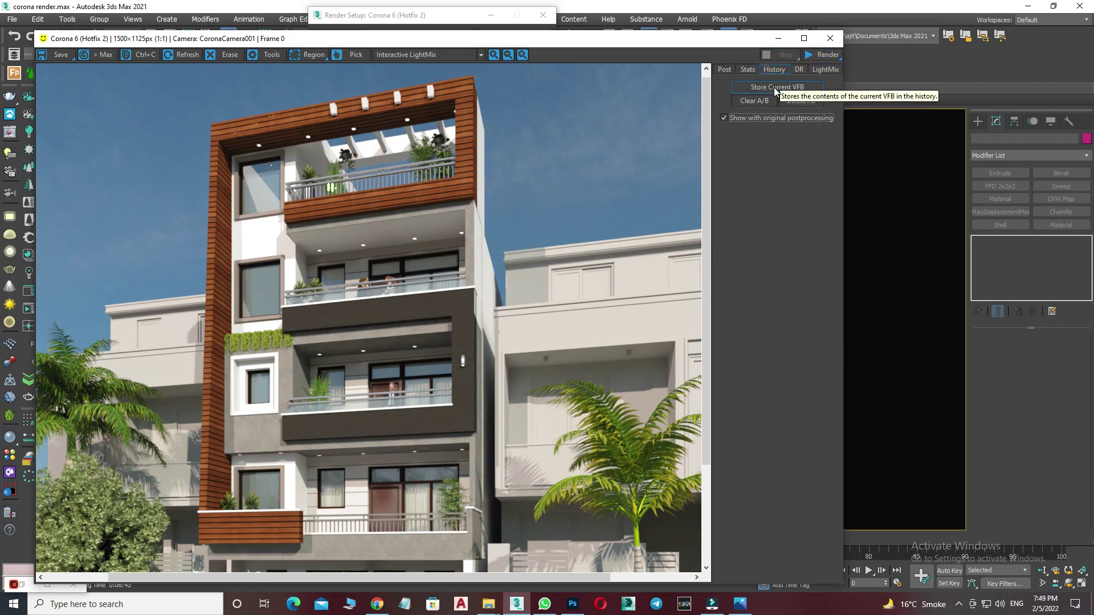
left_click(774, 88)
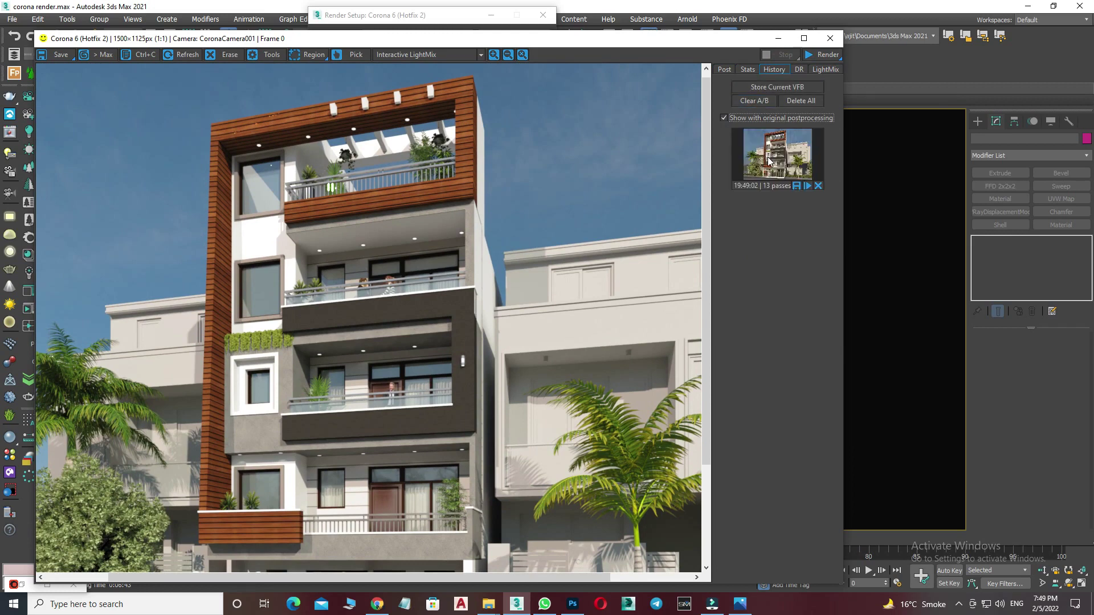
left_click(792, 143)
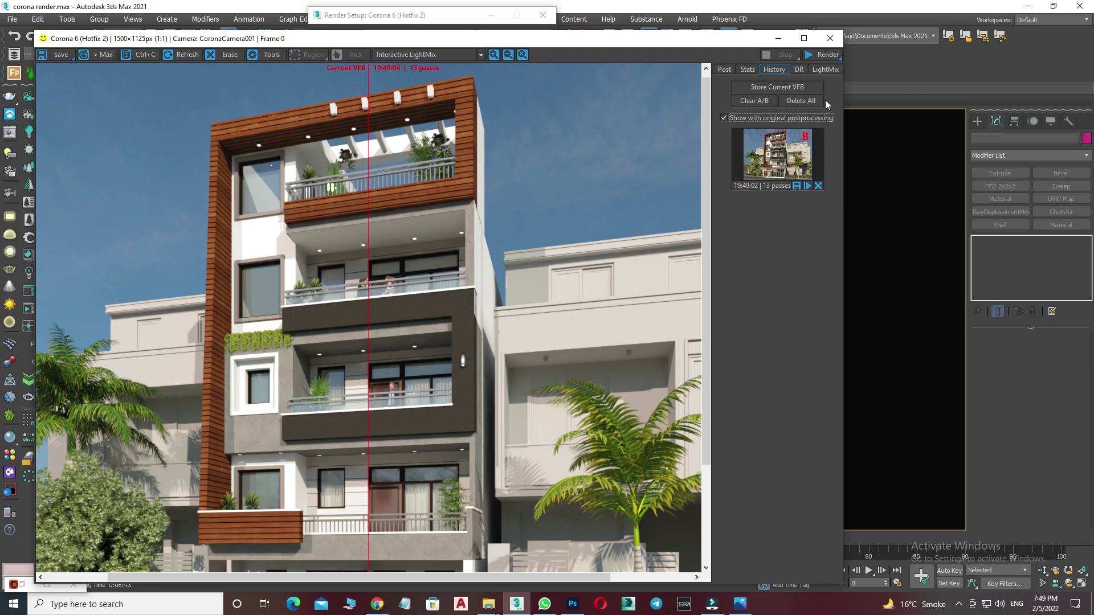
Switch LightMix to environment B and store that render in history too
left_click(825, 69)
left_click(721, 98)
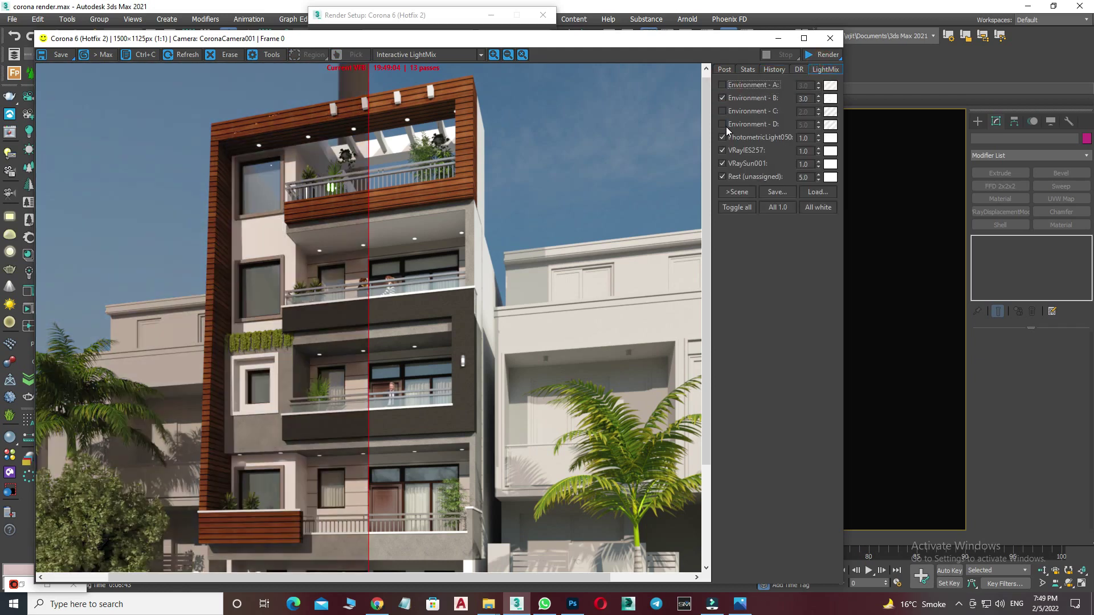
left_click_drag(366, 261, 617, 302)
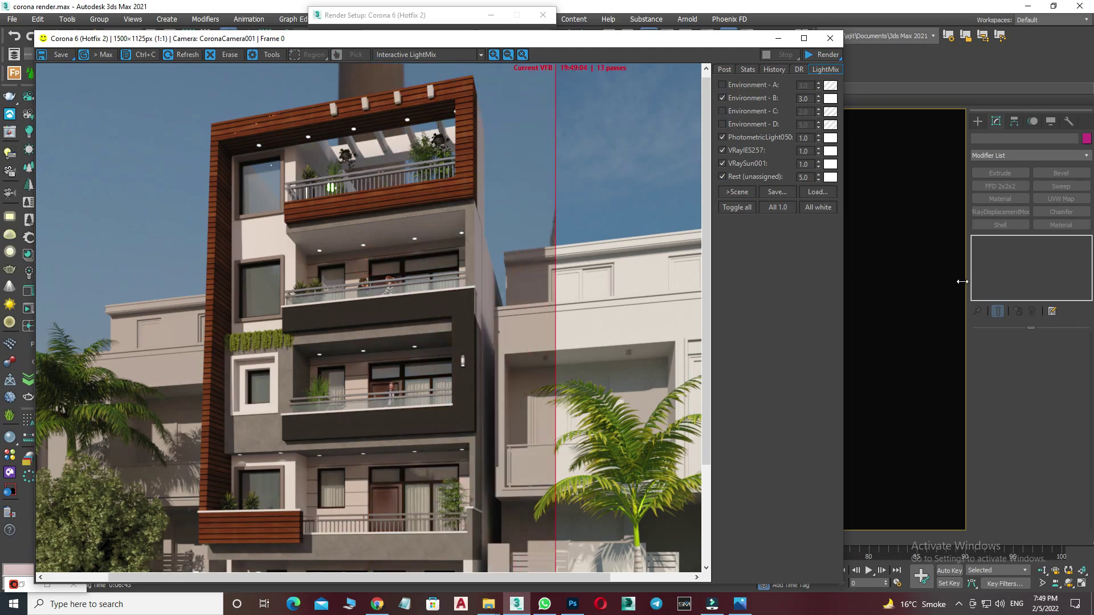
scroll(617, 302, "down", 1)
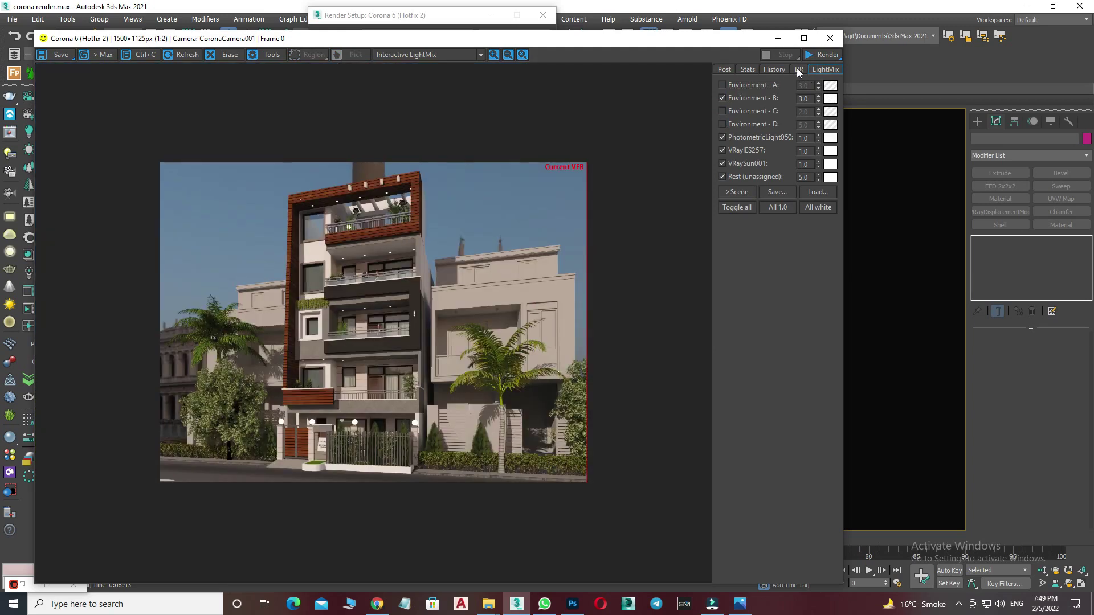
left_click(774, 69)
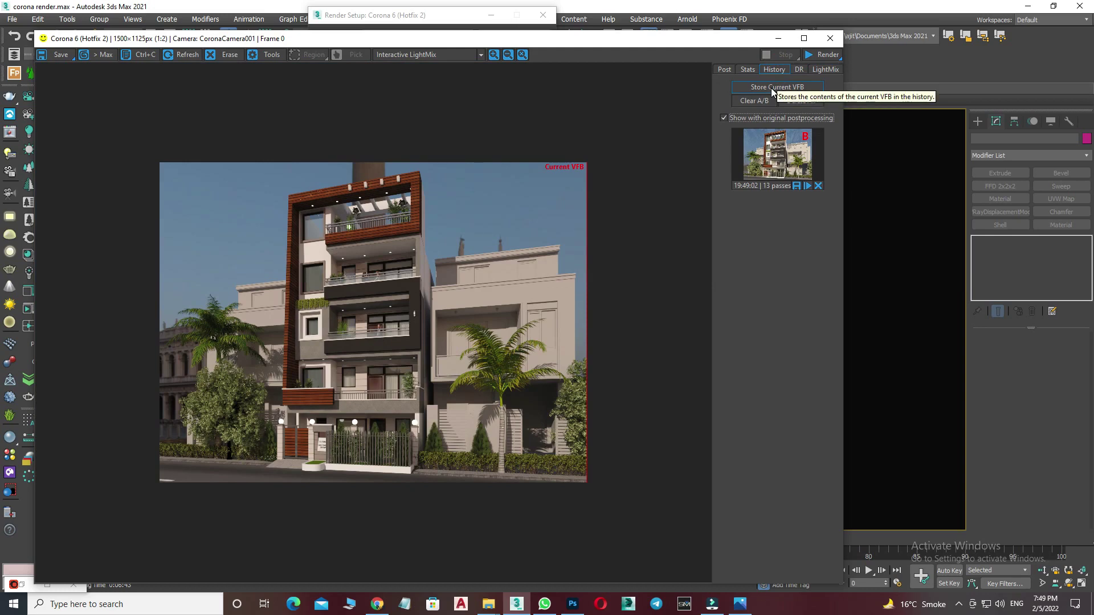
left_click(771, 88)
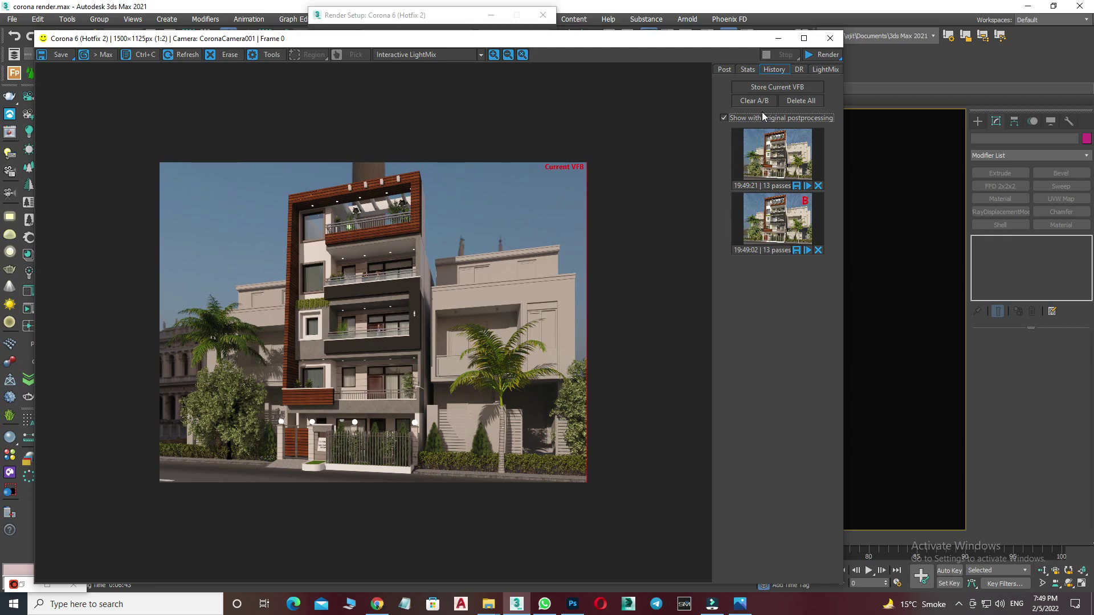
Clear the A/B comparison, set the newest stored render as A, and compare via the split
left_click(742, 100)
left_click(743, 147)
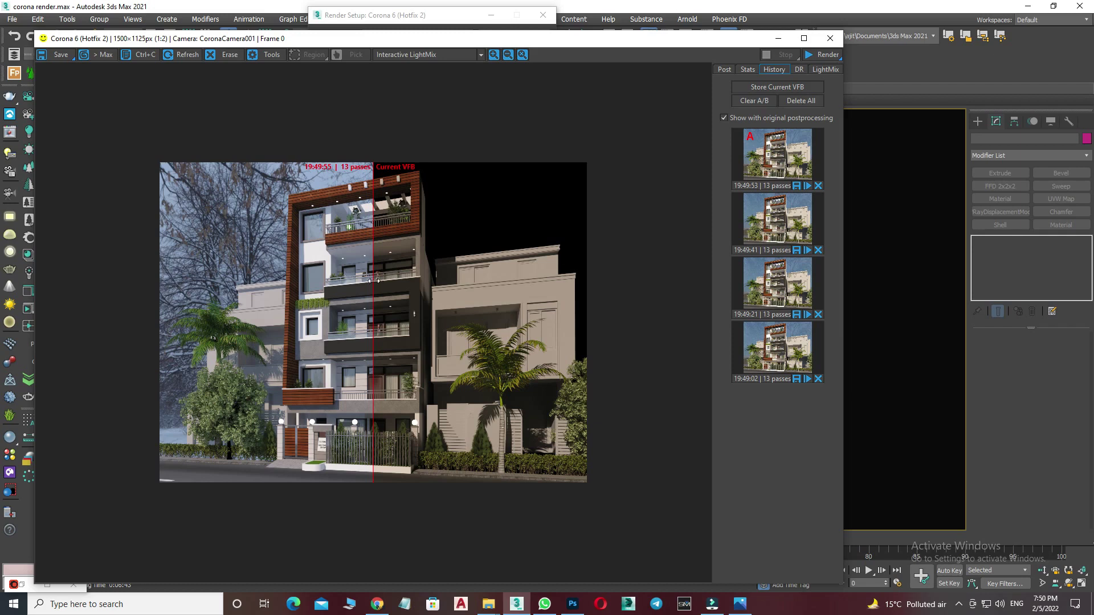
left_click_drag(374, 299, 609, 321)
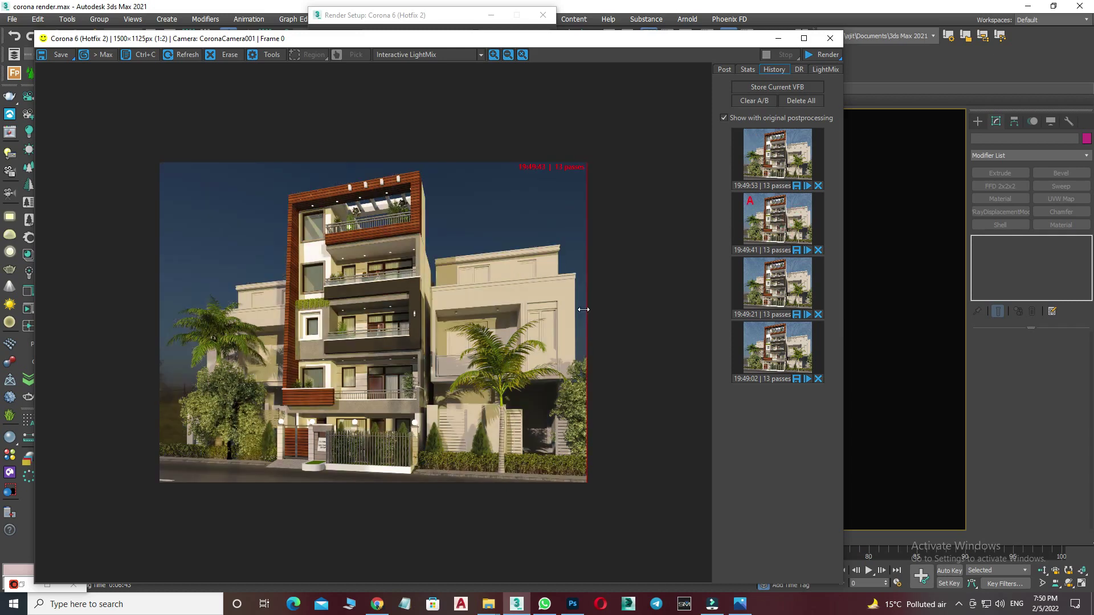
mouse_move(584, 309)
left_mouse_down()
mouse_move(427, 309)
mouse_move(586, 309)
left_mouse_up()
Enable environment D and compare it against the blue-sky render from 19:49:41
left_click(824, 71)
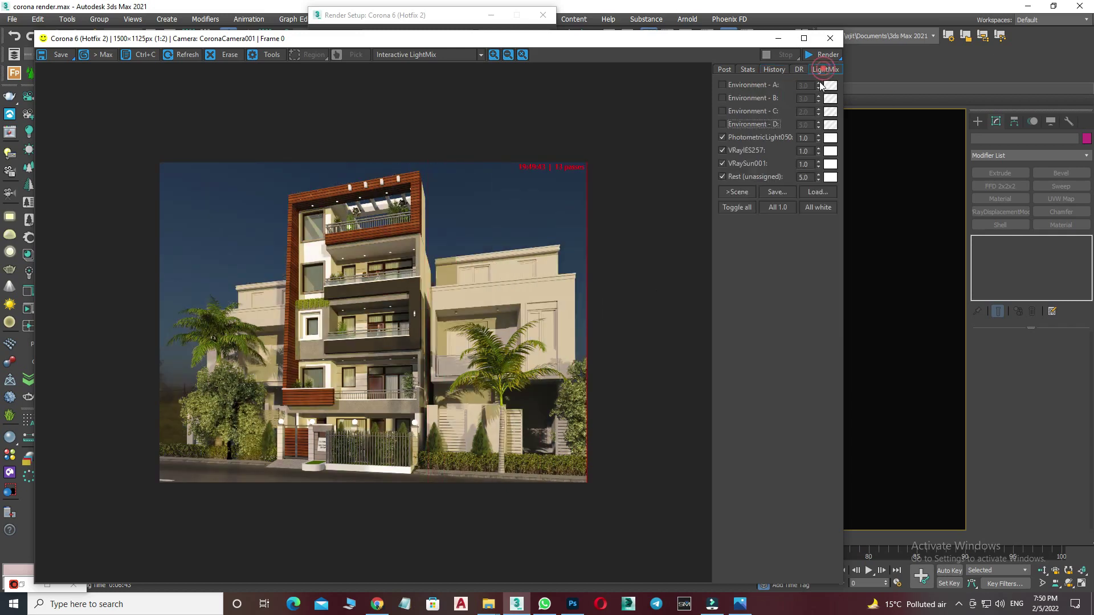
left_click(722, 125)
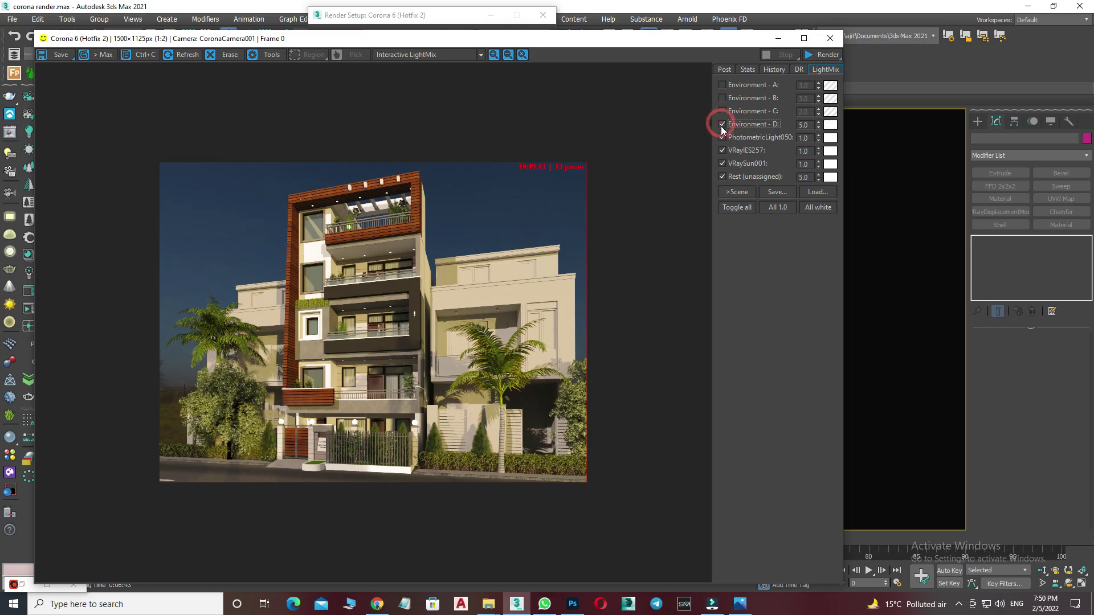
left_click(775, 69)
left_click(771, 160)
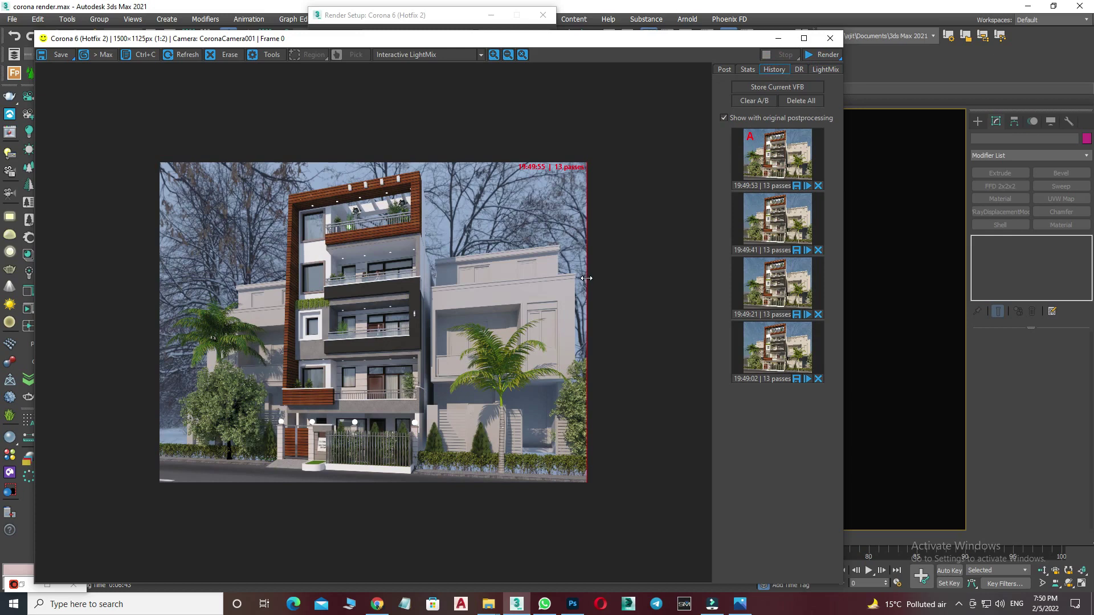
left_click(767, 209)
mouse_move(585, 255)
left_mouse_down()
mouse_move(265, 258)
mouse_move(279, 258)
left_mouse_up()
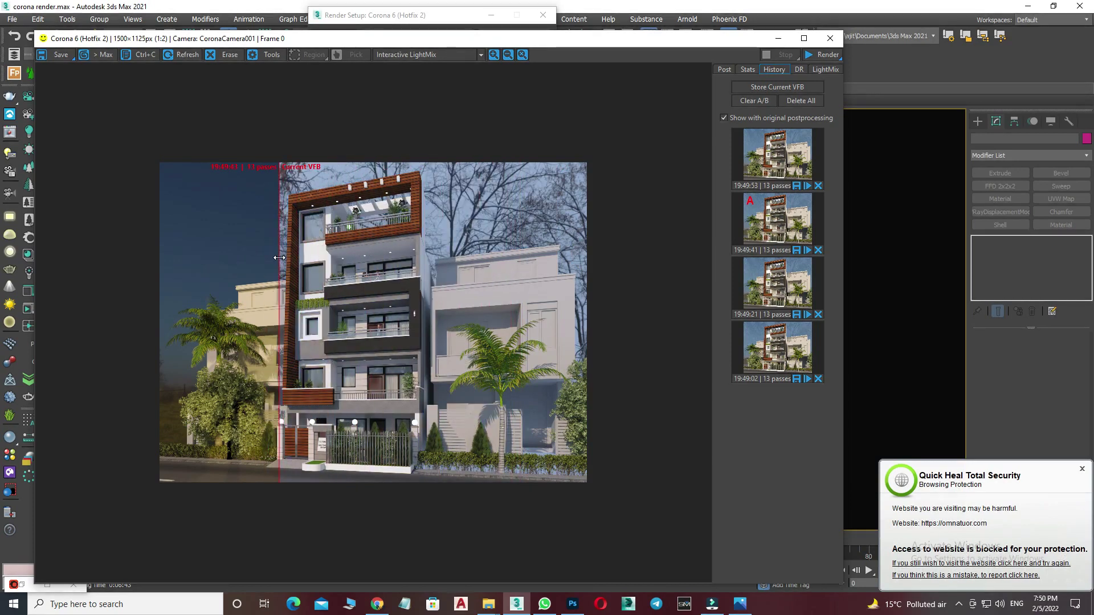
scroll(279, 258, "up", 1)
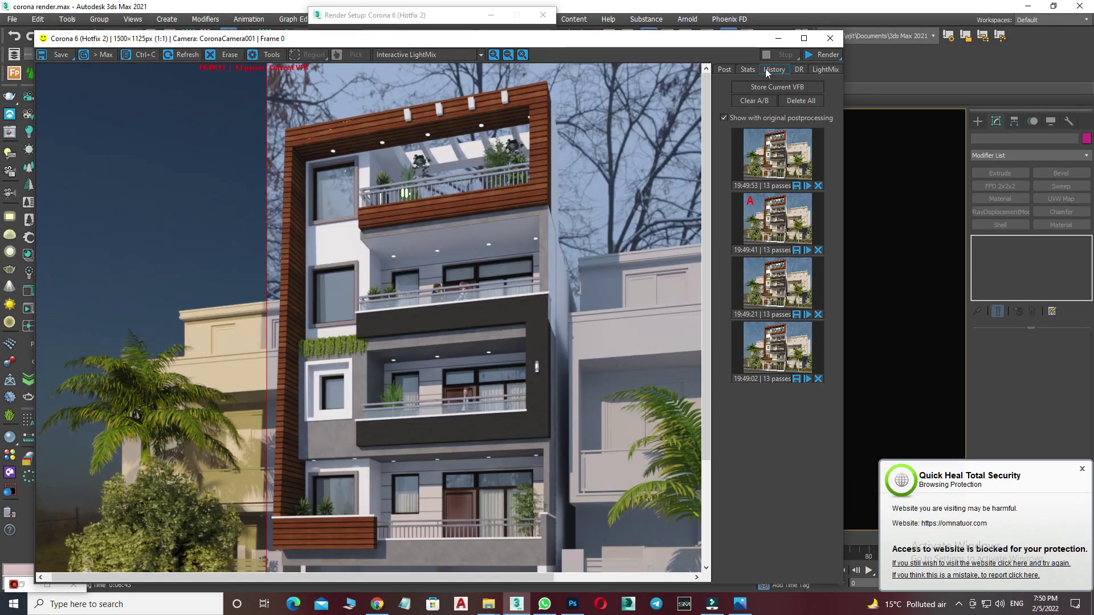
left_click(804, 38)
Compare the current render against the daytime render from 19:49:21 by sweeping the split
scroll(504, 273, "down", 1)
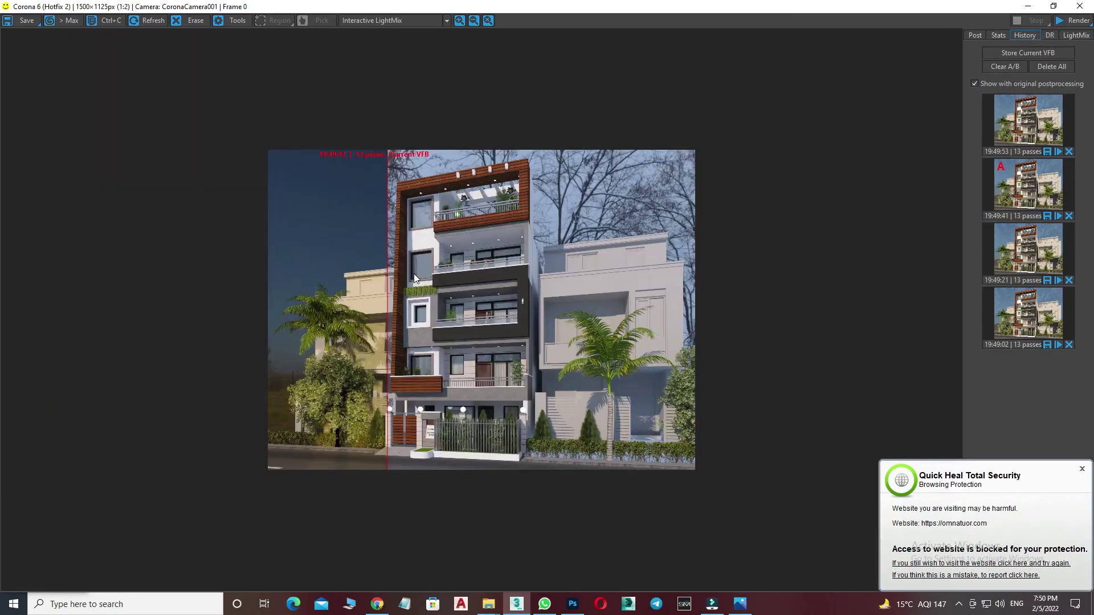
mouse_move(388, 262)
left_mouse_down()
mouse_move(569, 262)
mouse_move(370, 260)
mouse_move(574, 262)
left_mouse_up()
left_click(1033, 239)
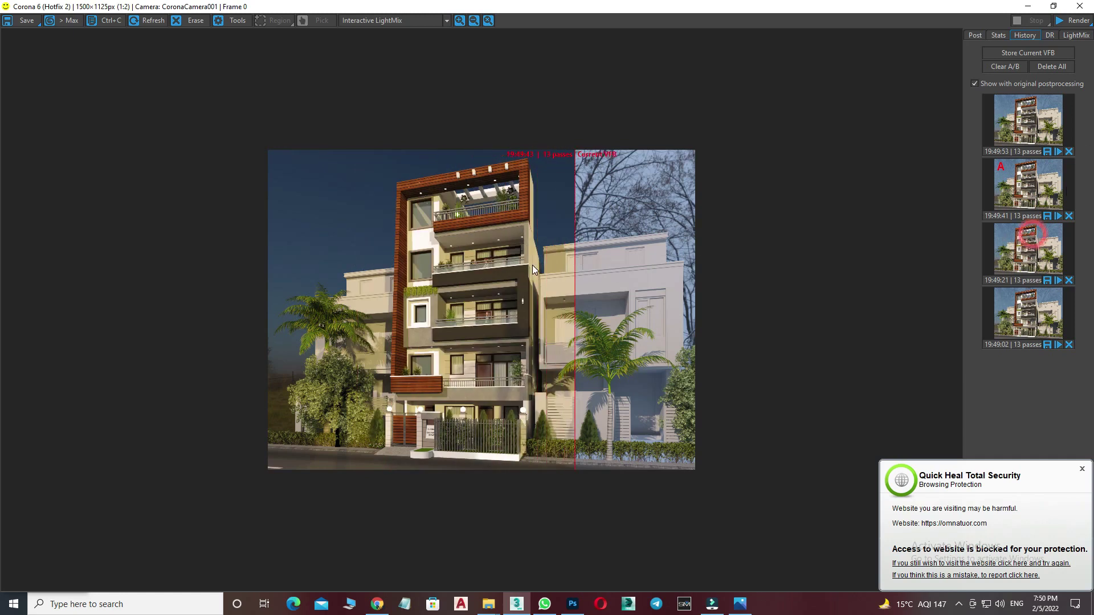
mouse_move(578, 266)
left_mouse_down()
mouse_move(357, 264)
mouse_move(544, 265)
left_mouse_up()
scroll(430, 222, "up", 1)
mouse_move(601, 243)
left_mouse_down()
mouse_move(235, 248)
mouse_move(619, 252)
left_mouse_up()
left_click_drag(718, 254, 248, 257)
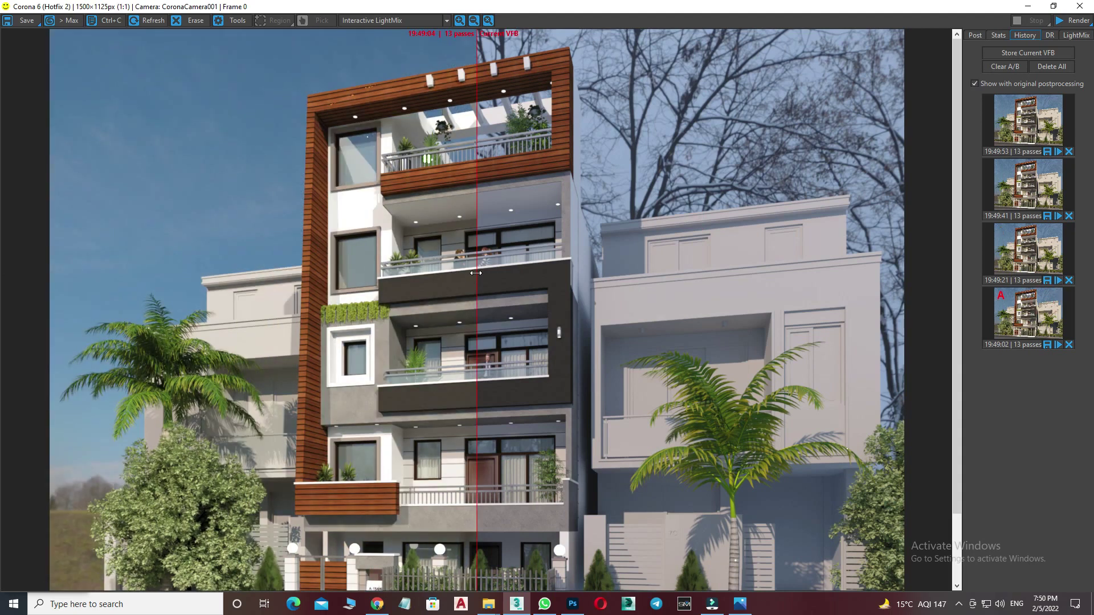
mouse_move(476, 273)
left_mouse_down()
mouse_move(700, 278)
mouse_move(183, 279)
mouse_move(747, 280)
mouse_move(282, 282)
left_mouse_up()
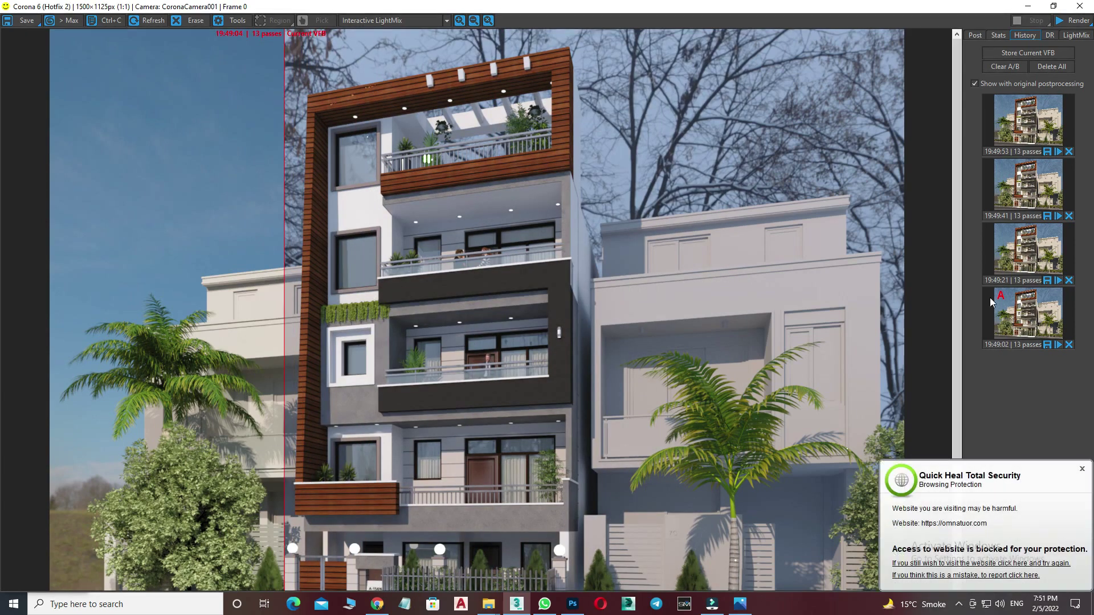
scroll(545, 238, "down", 1)
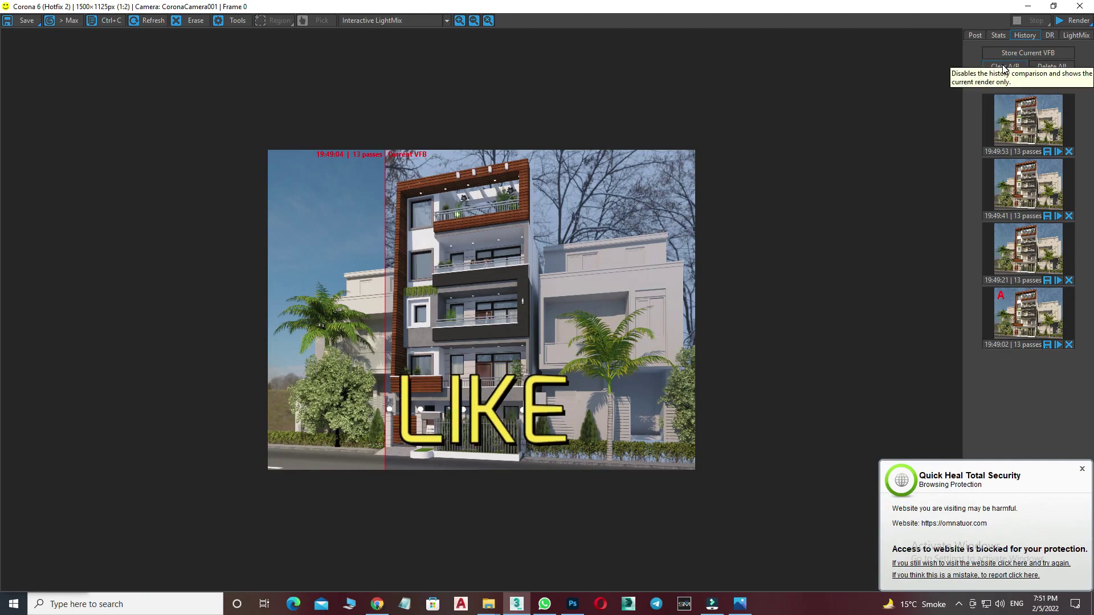
Clear the A/B comparison and begin saving the render to the Desktop
left_click(1004, 66)
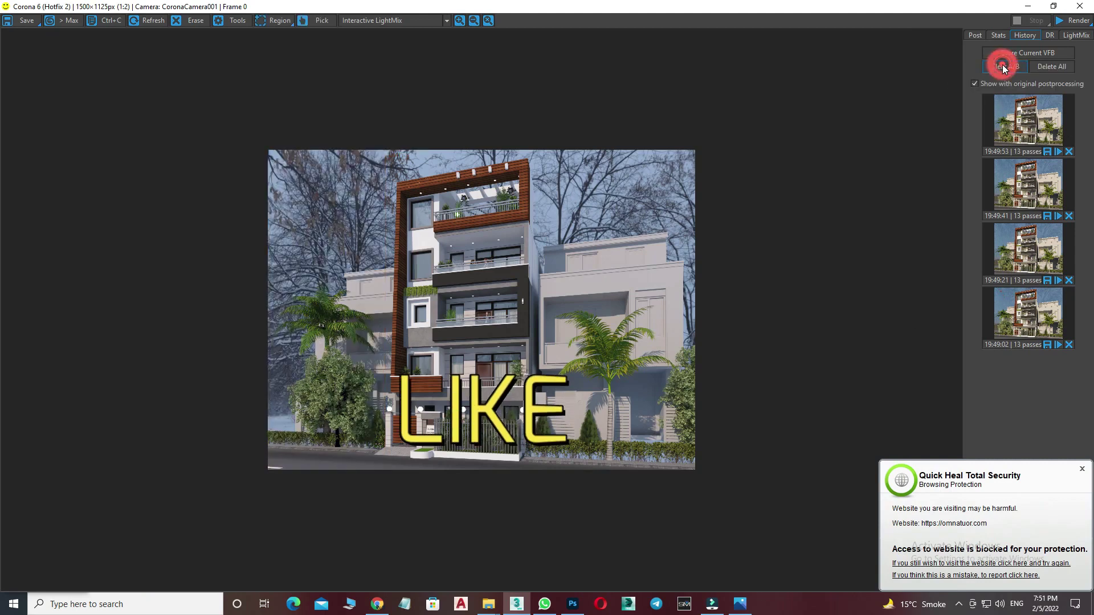
left_click(1046, 152)
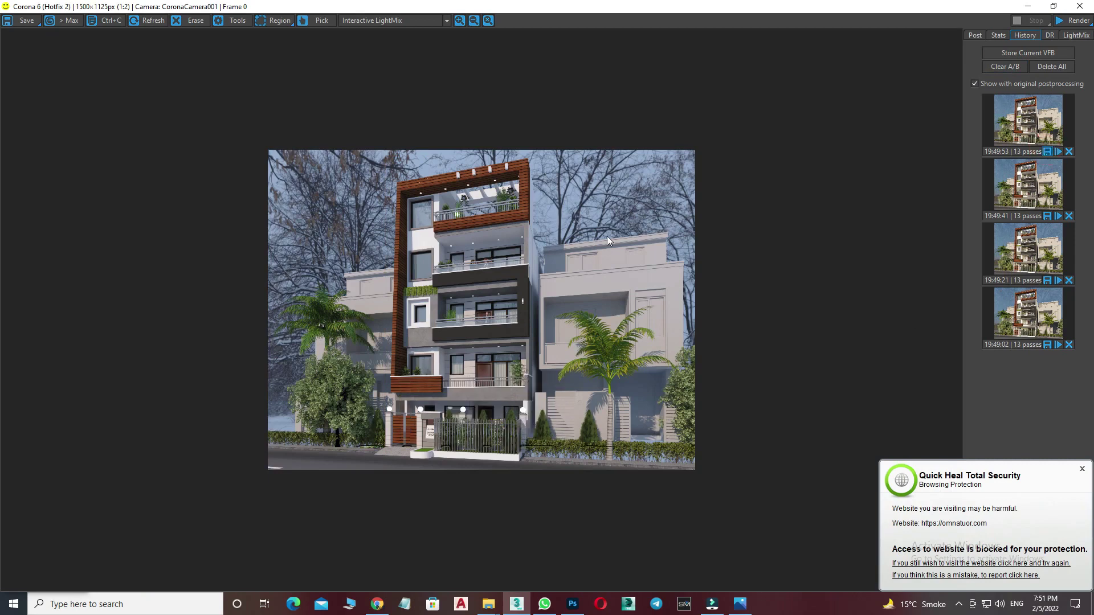
left_click(36, 123)
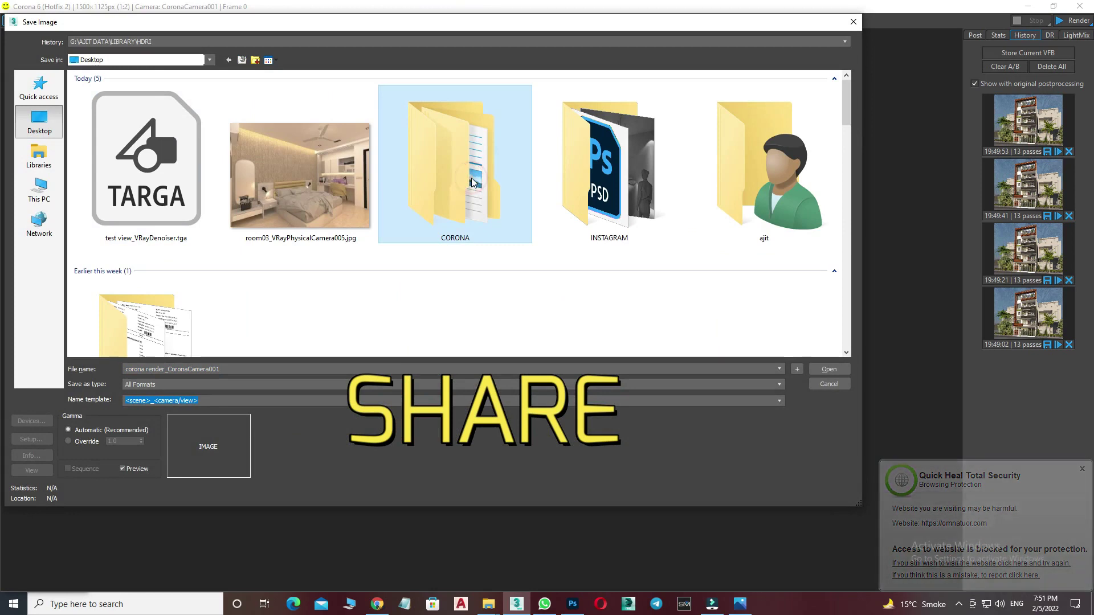
left_click(177, 368)
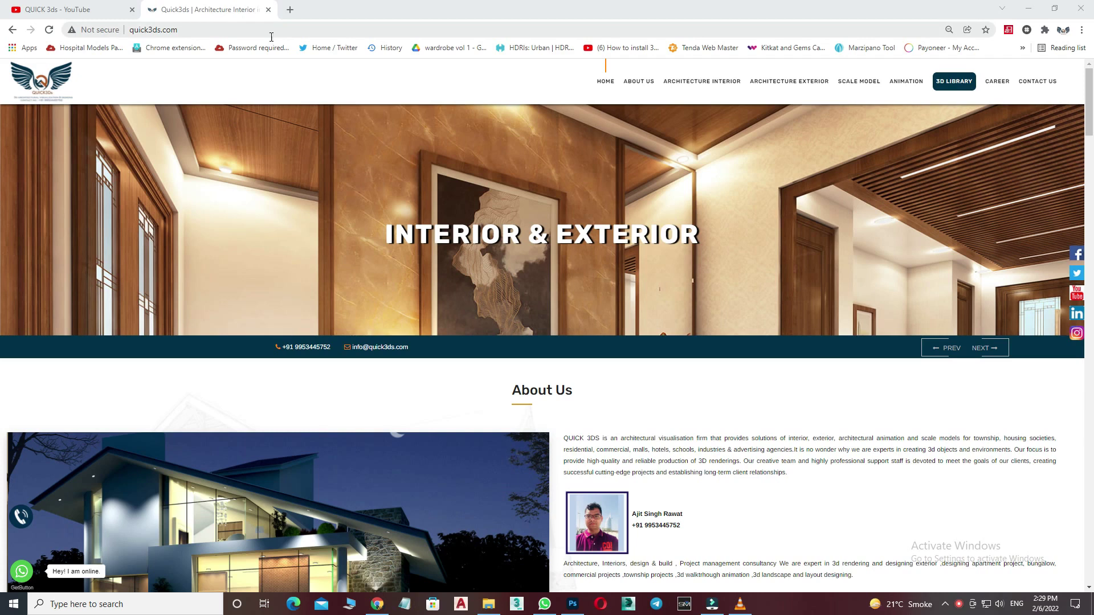
On the Quick3ds 3D Library page, open the Exterior 3D Model collection's Drive folder (001.jpg–028.jpg)
left_click(951, 87)
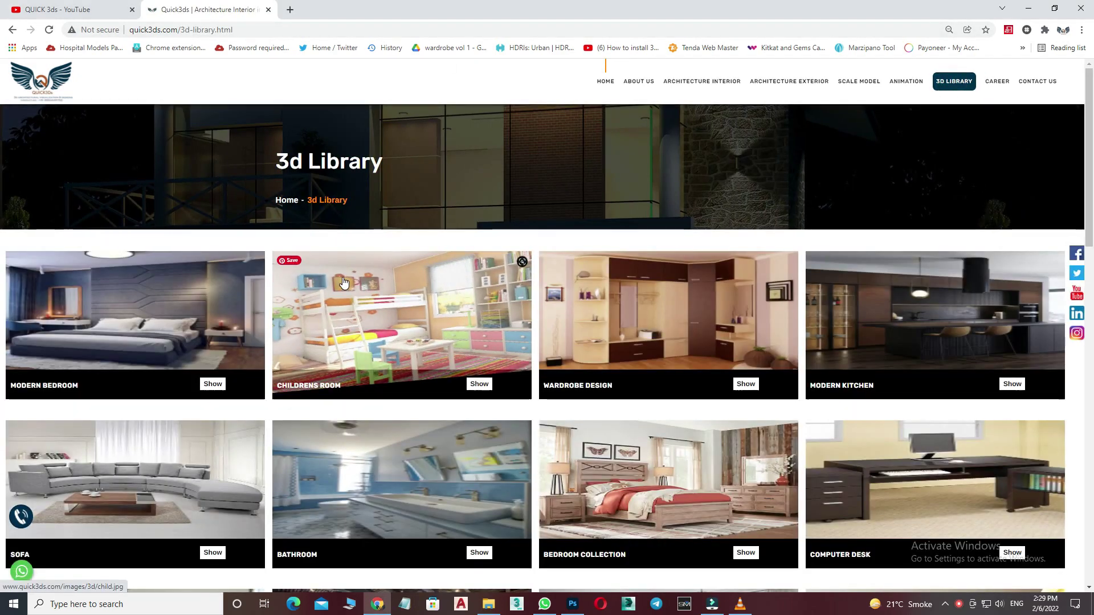
scroll(616, 431, "down", 1)
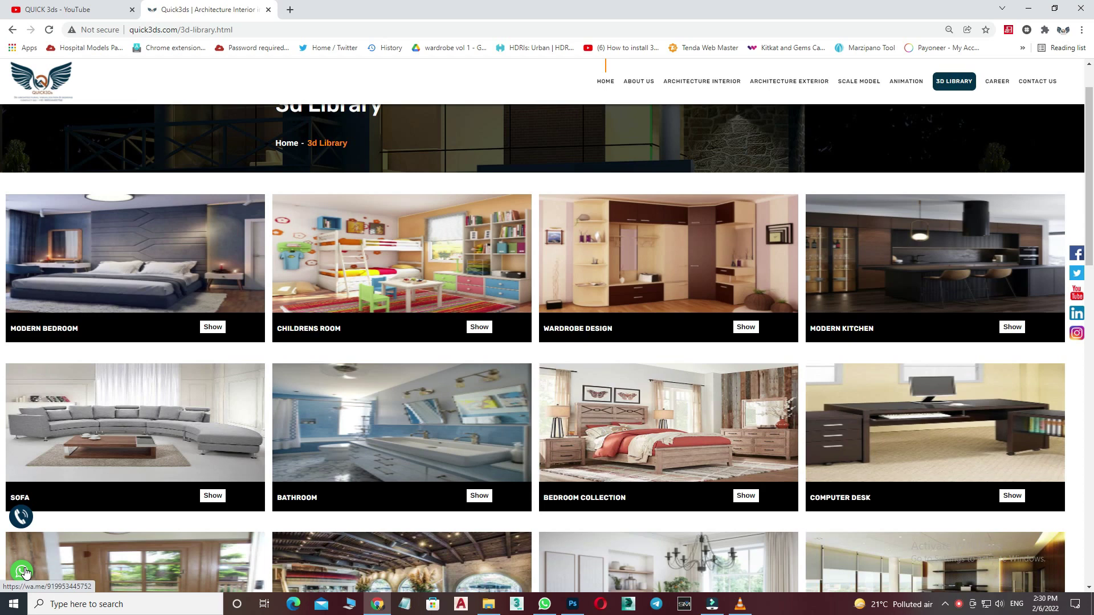
mouse_move(401, 479)
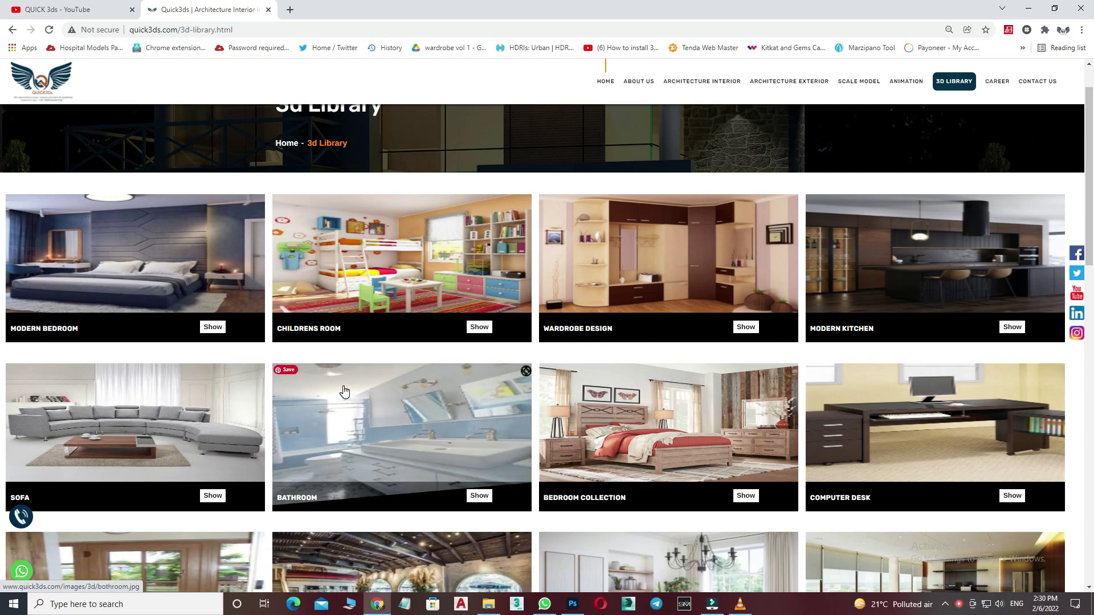
scroll(338, 390, "down", 1)
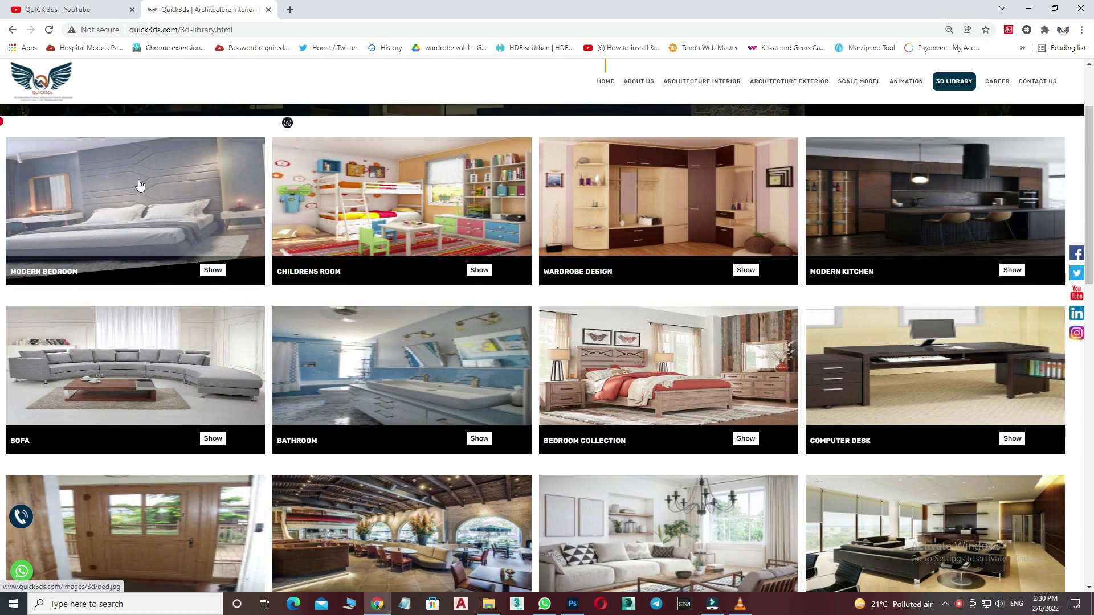
scroll(626, 285, "down", 1)
scroll(507, 389, "down", 2)
scroll(509, 394, "down", 1)
scroll(509, 394, "down", 2)
scroll(509, 394, "down", 1)
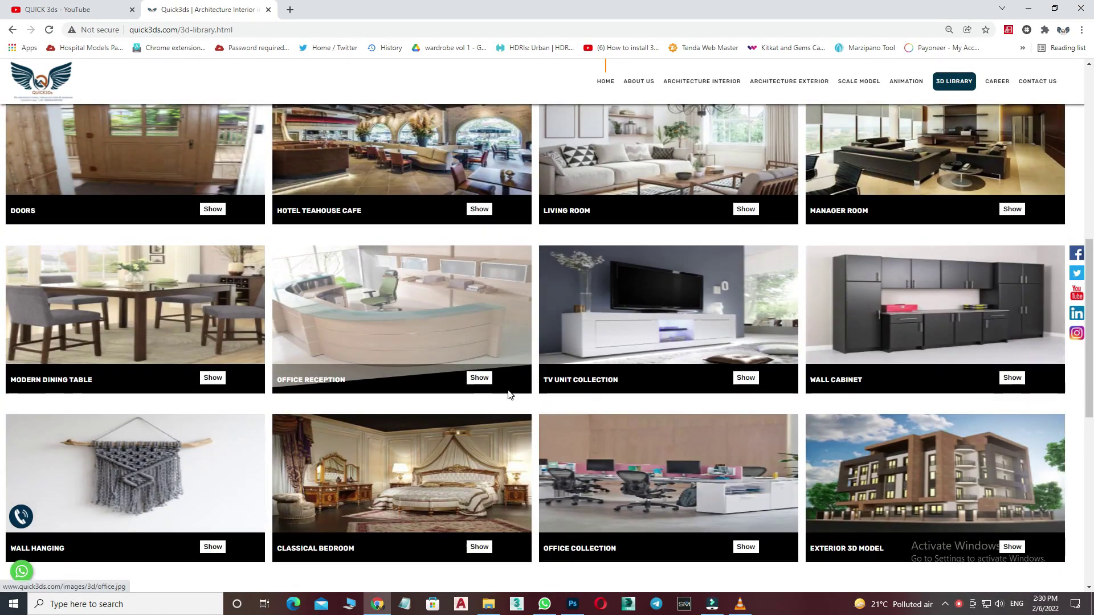
scroll(508, 389, "down", 3)
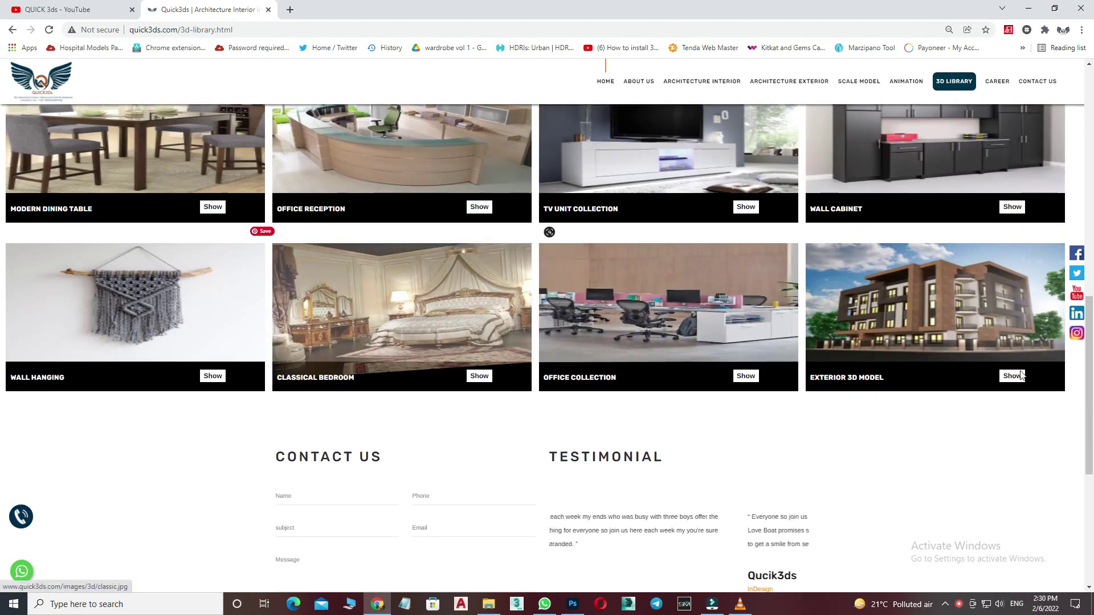
left_click(1012, 376)
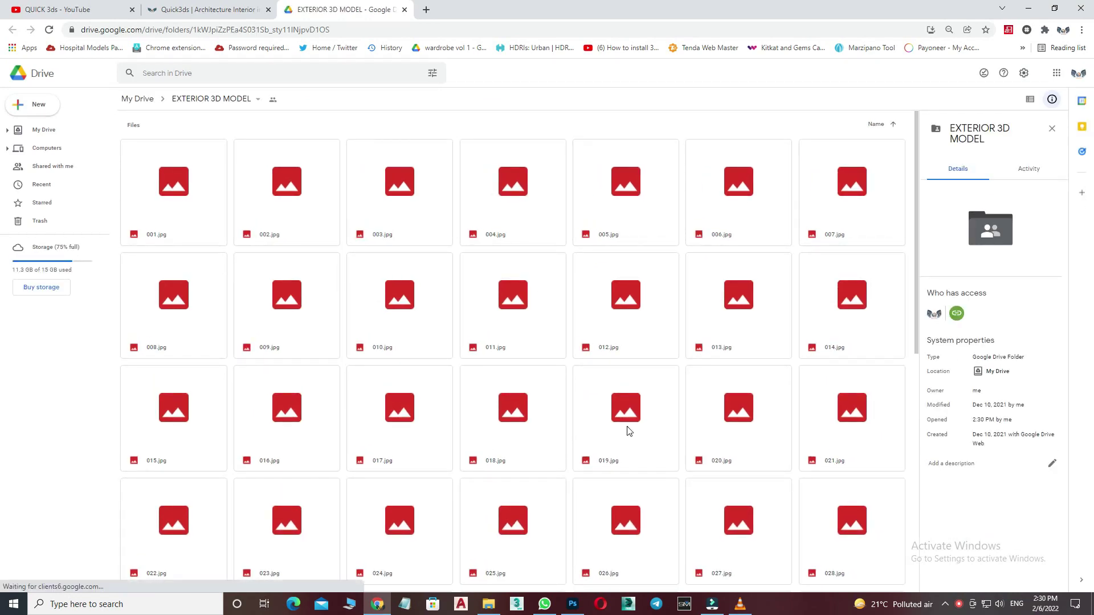
Browse the EXTERIOR 3D MODEL building thumbnails through 100.jpg, then return to the Quick3ds library tab
mouse_move(919, 283)
left_mouse_down()
mouse_move(917, 324)
mouse_move(914, 274)
left_mouse_up()
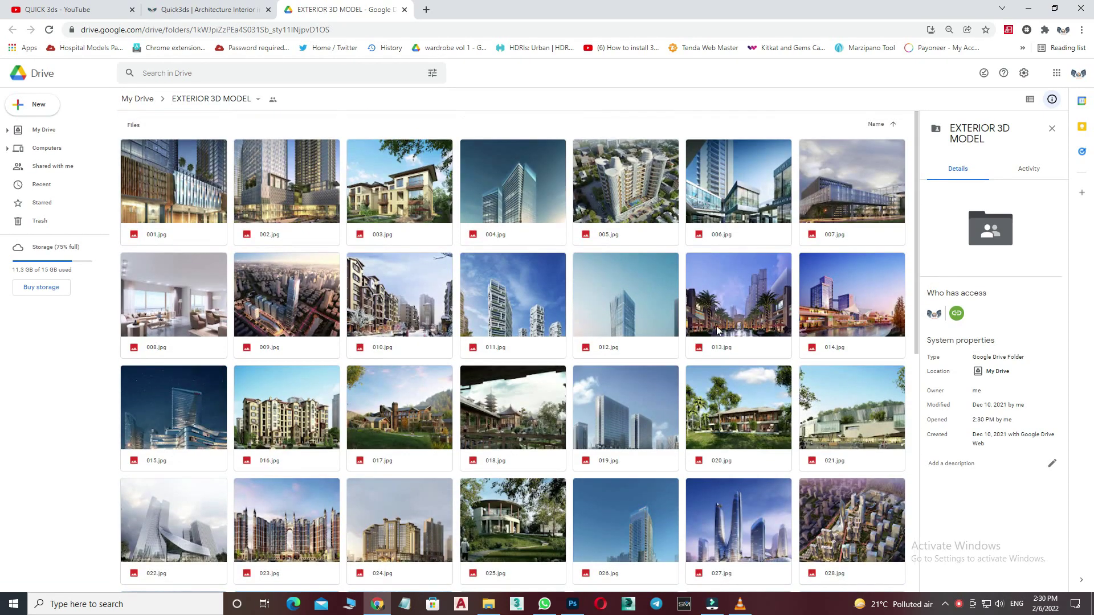
left_click_drag(915, 312, 903, 552)
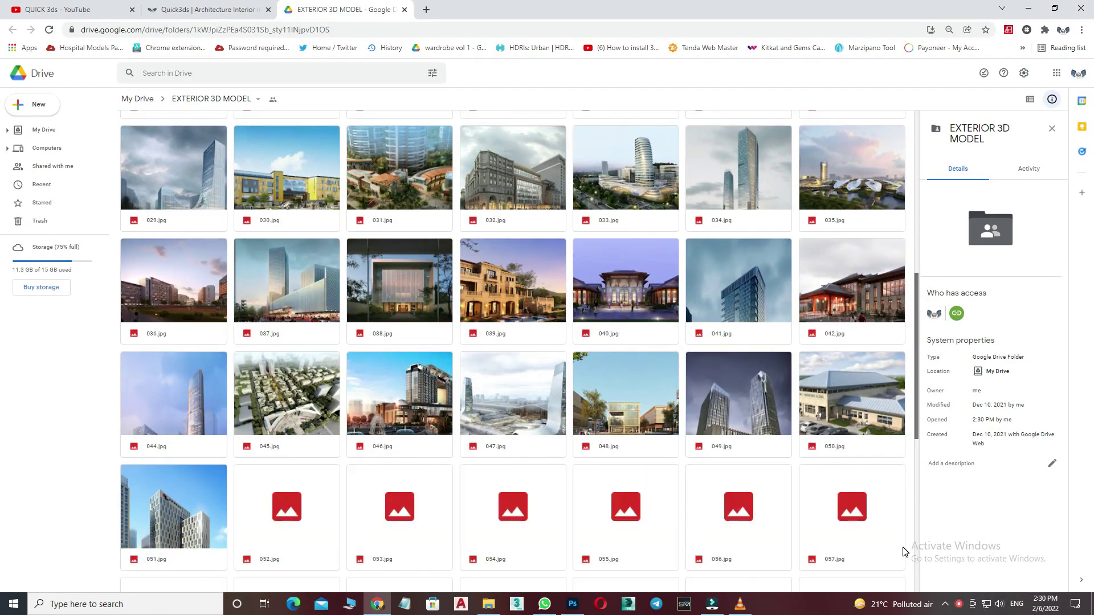
scroll(633, 422, "down", 7)
scroll(633, 422, "down", 1)
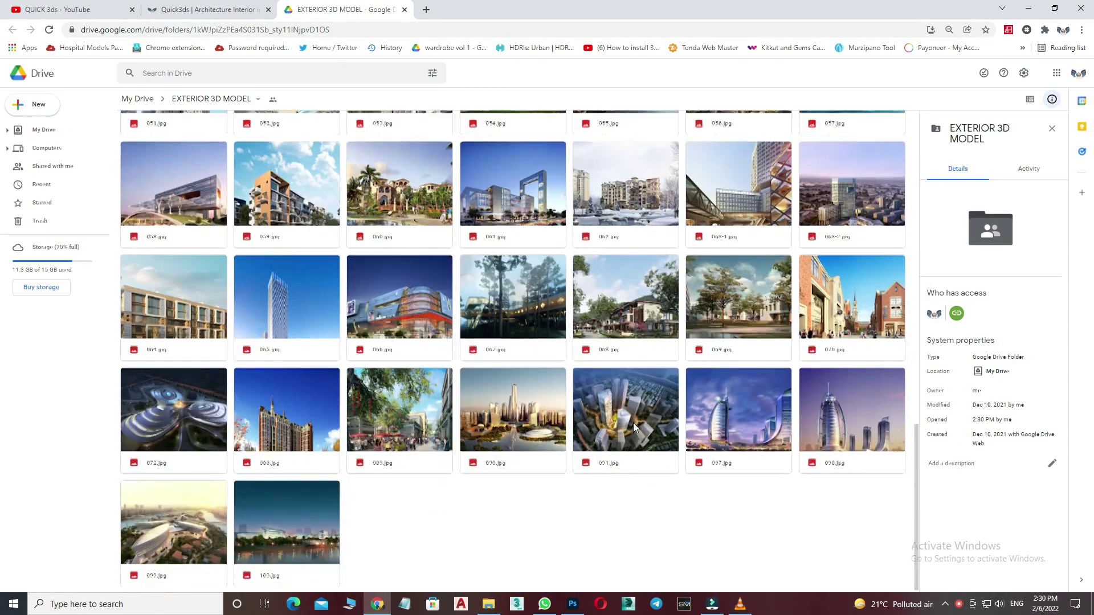
left_click(270, 10)
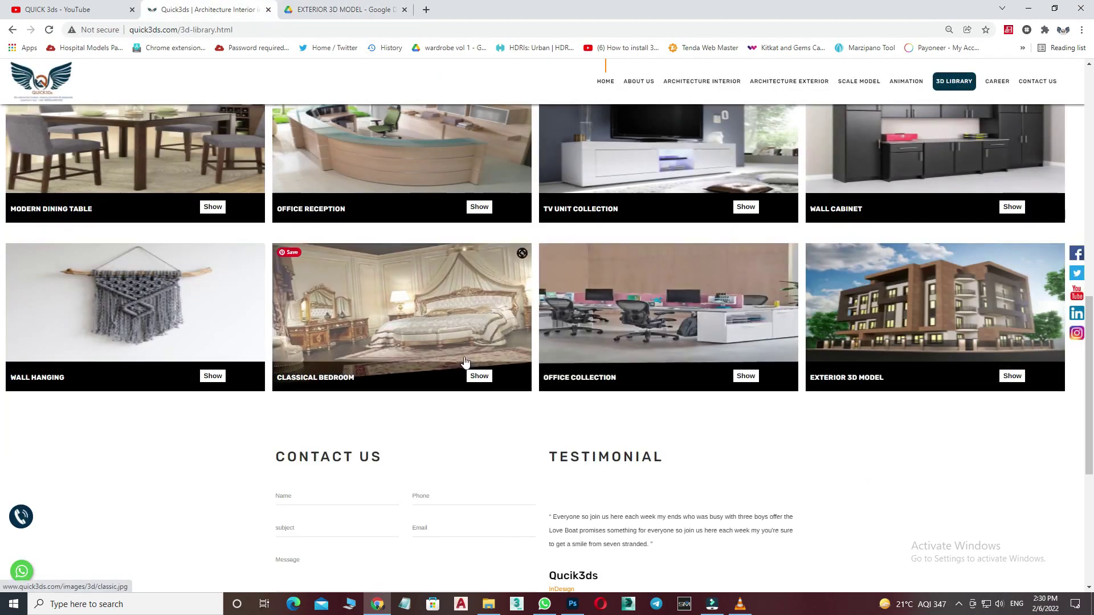
Scroll back up the Quick3ds 3D Library collections and switch to another browser tab
scroll(604, 275, "up", 2)
scroll(771, 358, "up", 3)
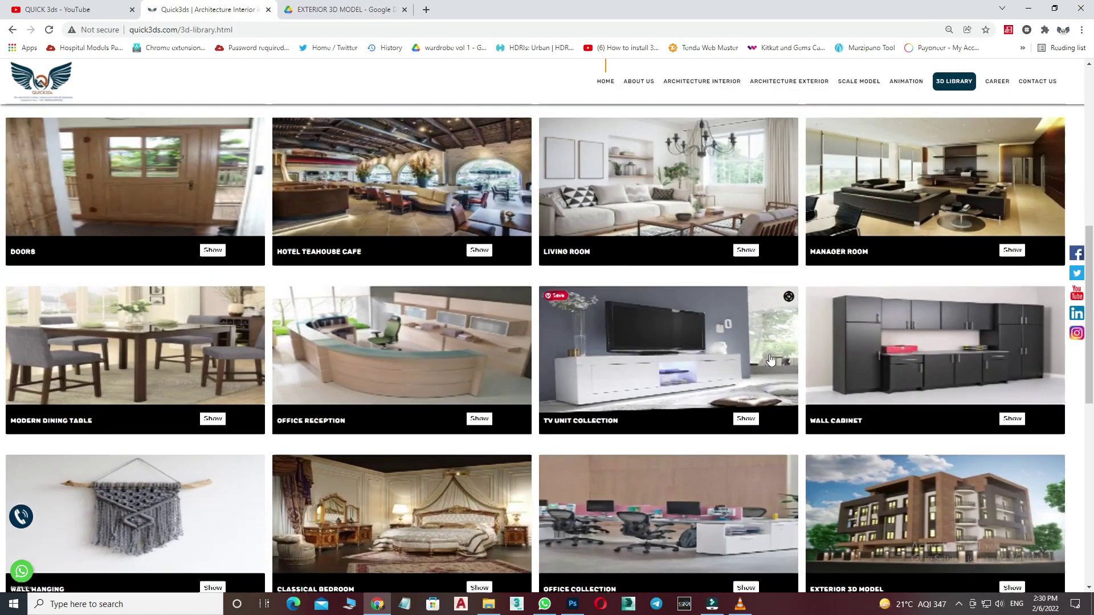
left_click(365, 10)
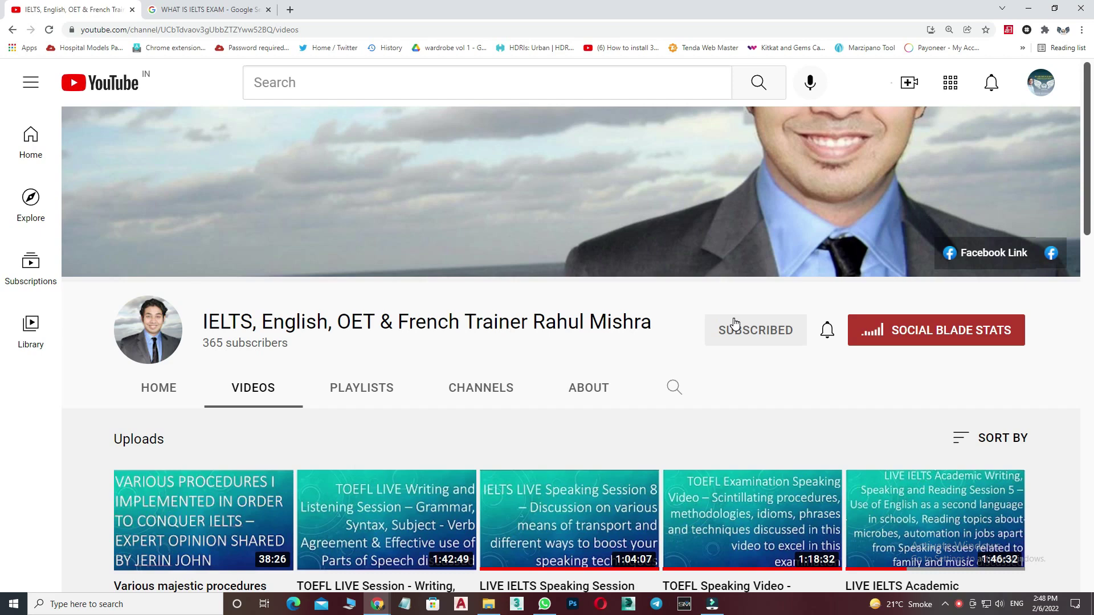
scroll(712, 356, "down", 2)
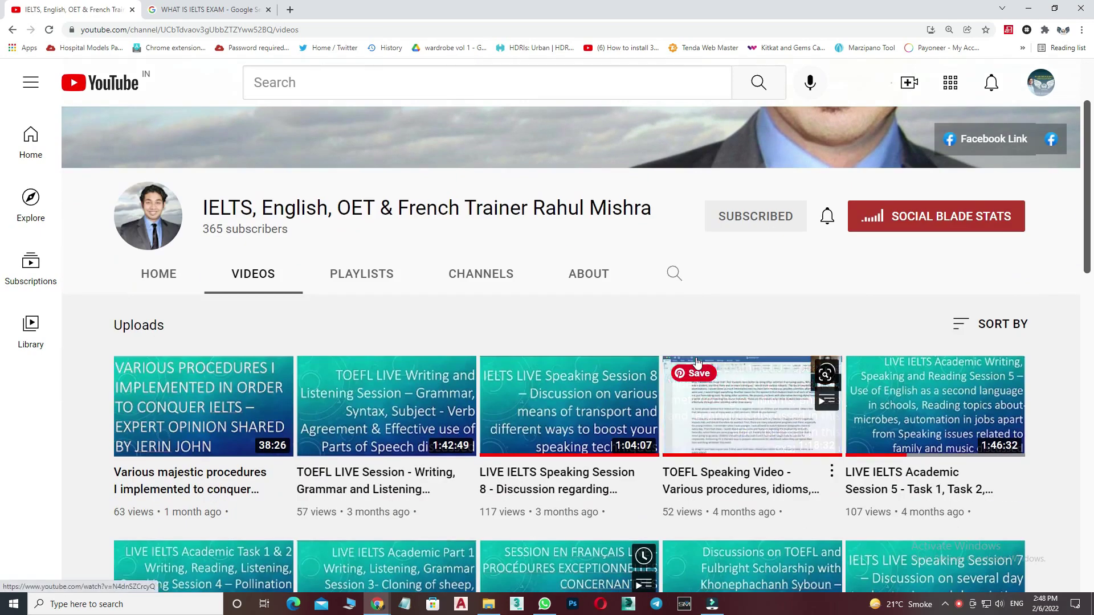
scroll(698, 362, "down", 2)
scroll(697, 362, "down", 3)
scroll(698, 361, "down", 2)
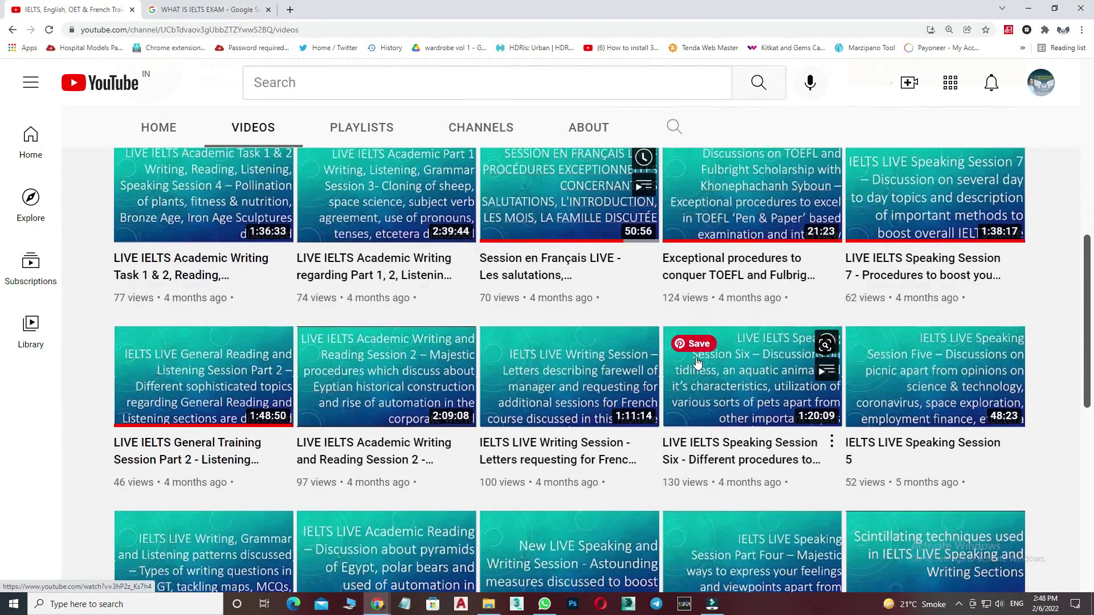
scroll(697, 361, "up", 6)
scroll(696, 362, "up", 3)
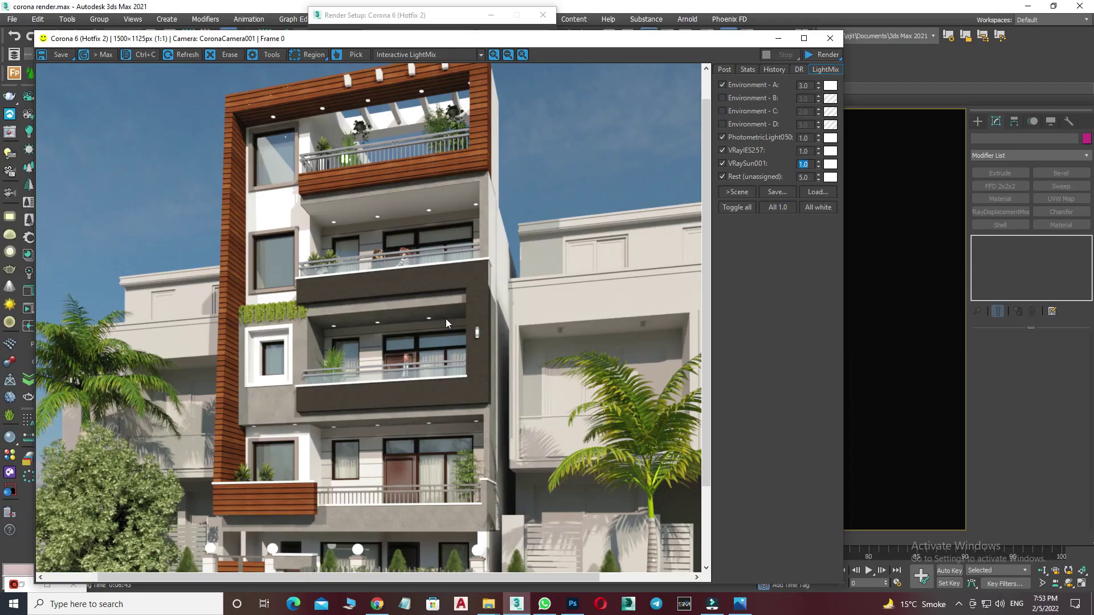
Light the LightMix with the dusk Environment C sky, leaving Environments B and D off
left_click(722, 97)
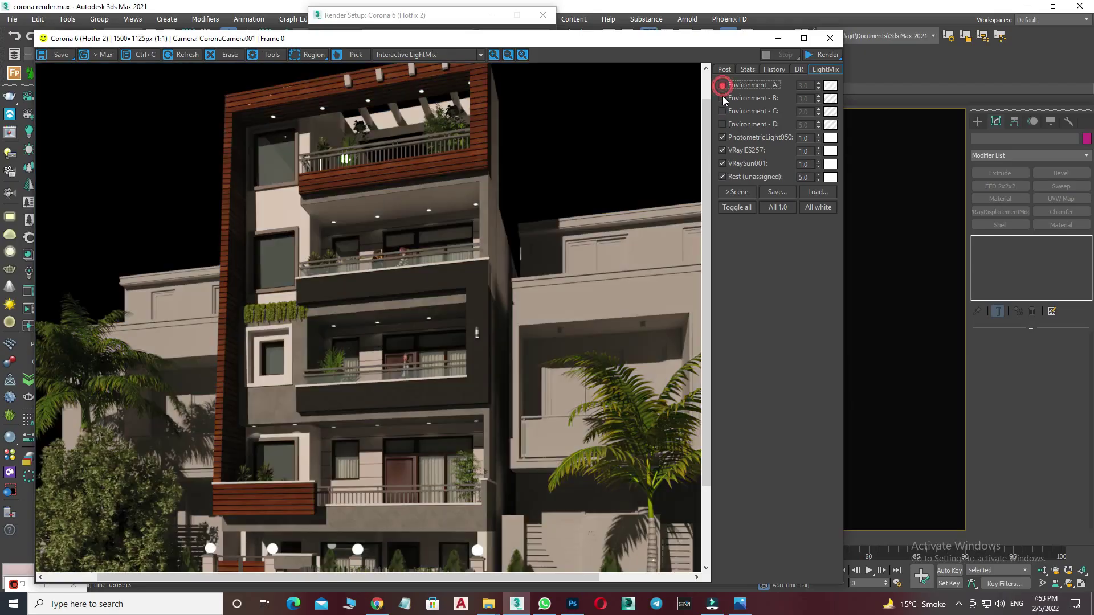
scroll(437, 258, "down", 1)
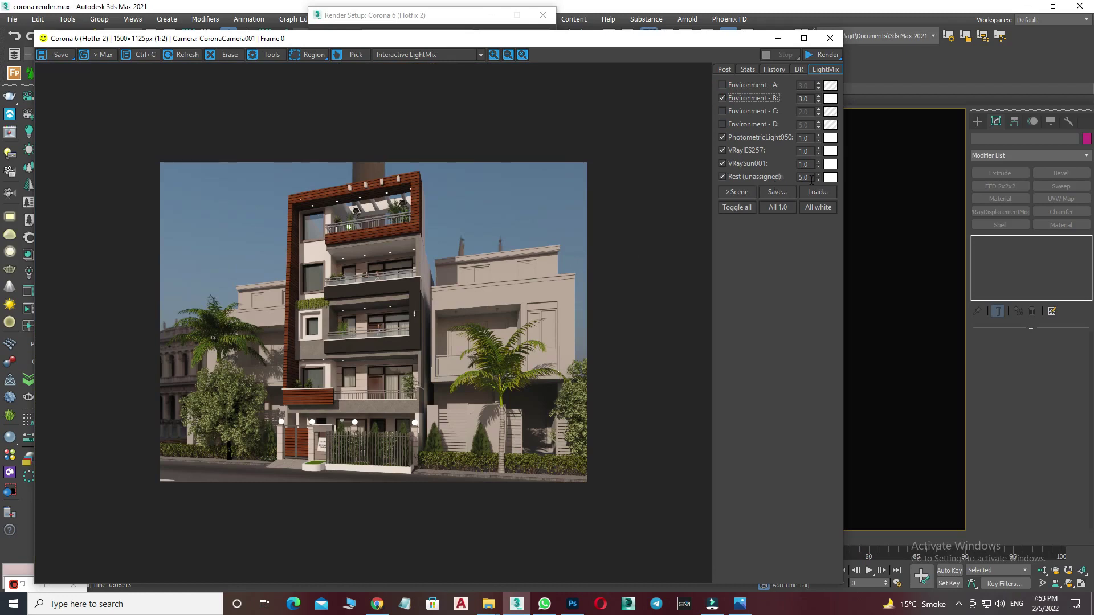
left_click(722, 98)
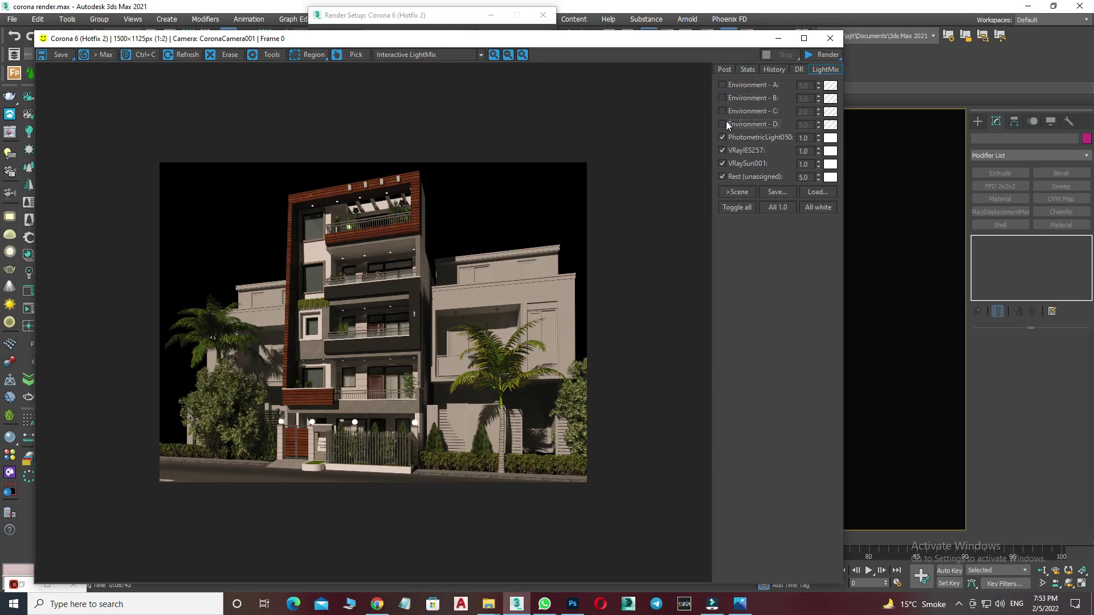
left_click(722, 124)
left_click(722, 124)
left_click(722, 111)
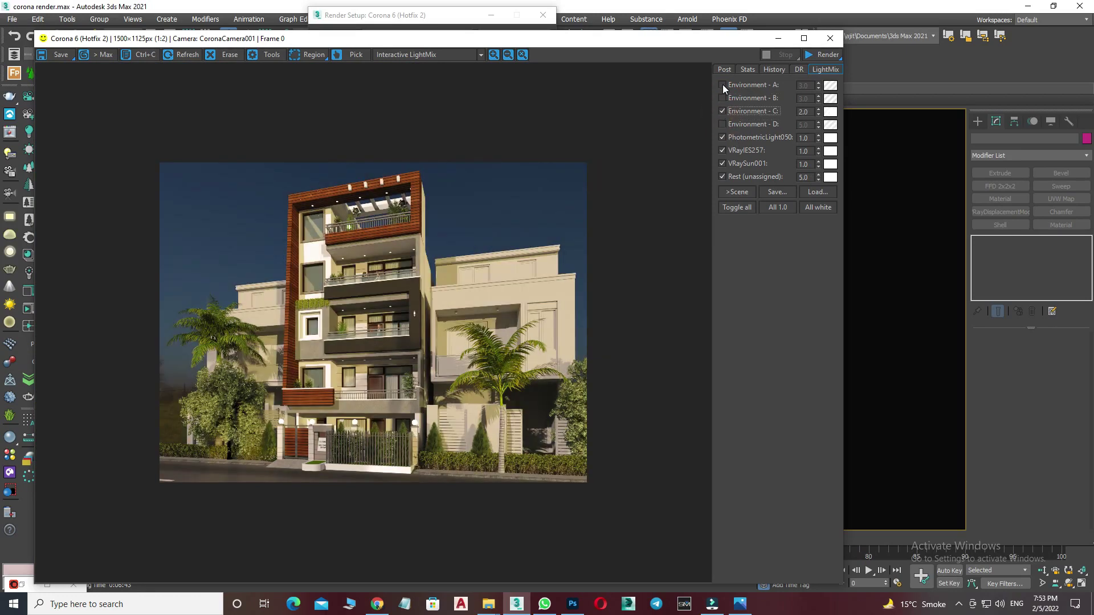
Set the VRaySun001 LightMix intensity to 0.5
left_click(722, 164)
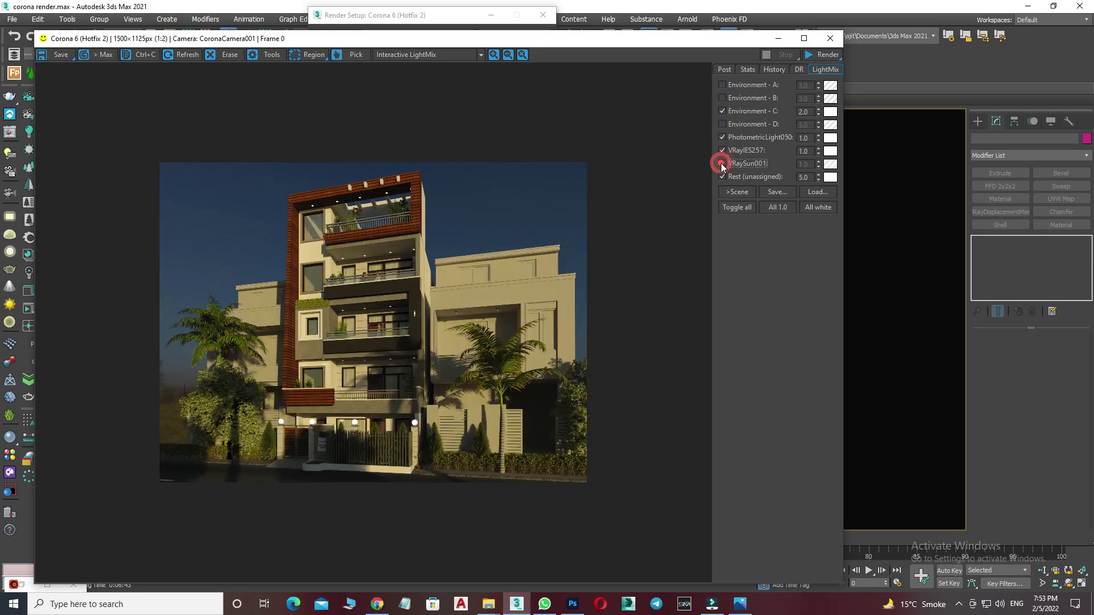
left_click(722, 164)
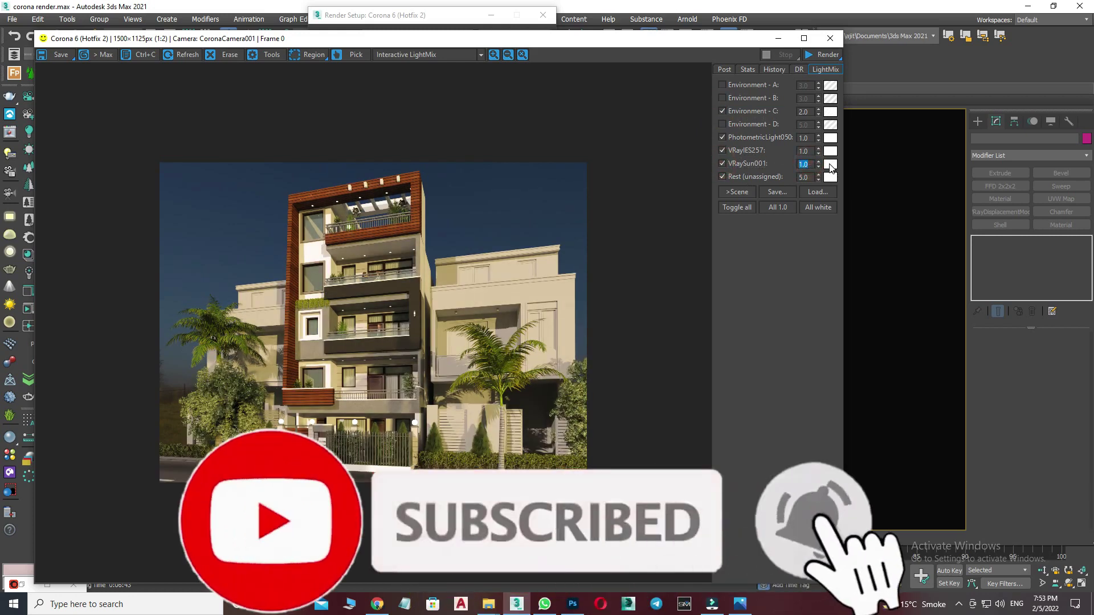
type("0.5")
key("Return")
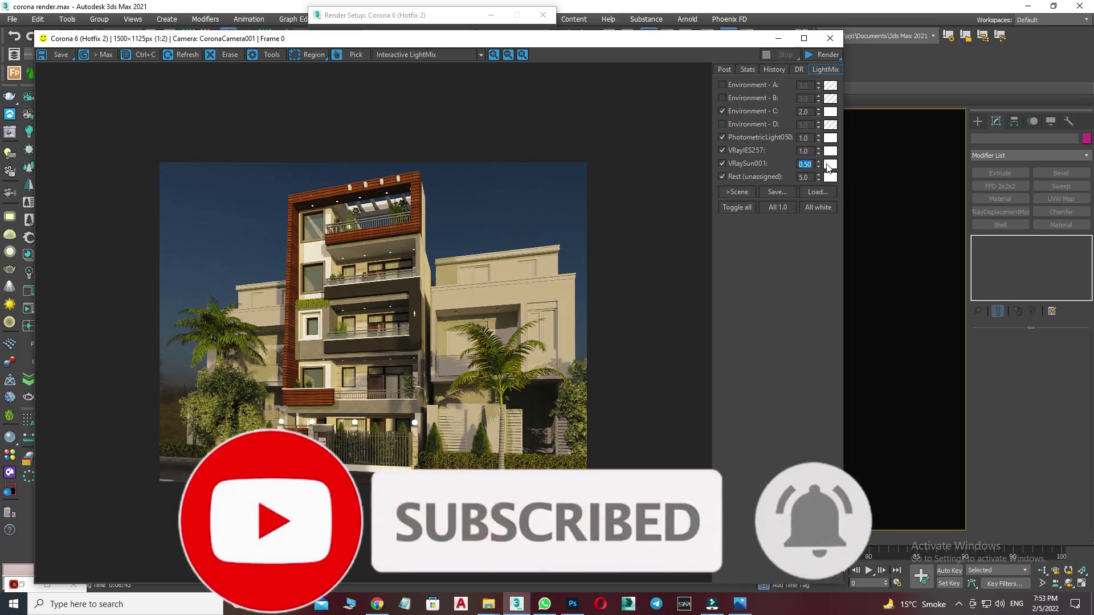
left_click(830, 163)
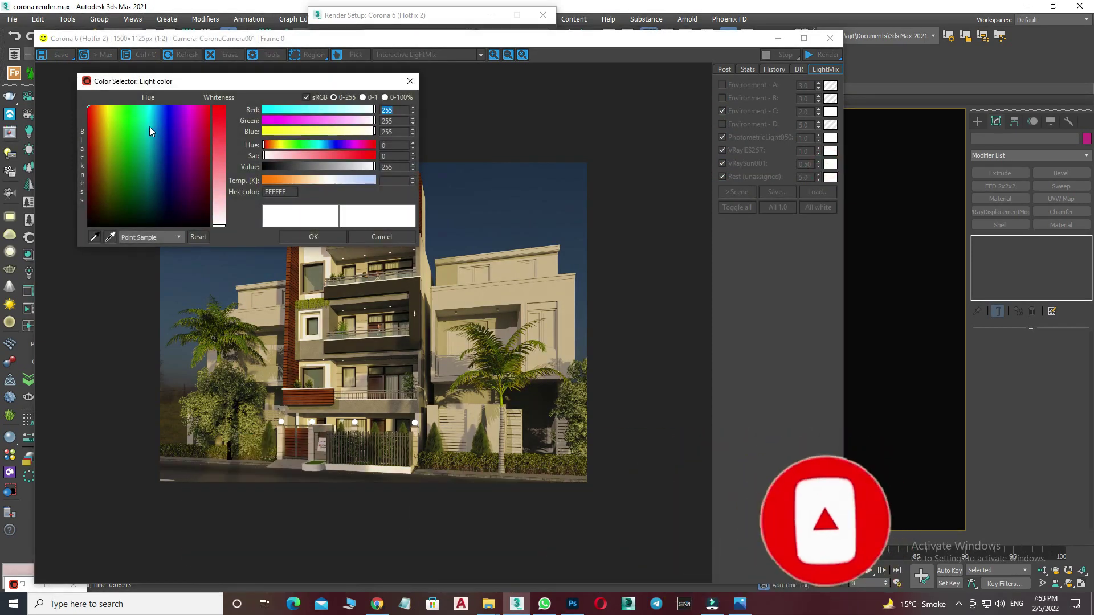
Tint the VRaySun001 light pale cyan and restore its intensity to 1.0
left_click(149, 126)
left_click(221, 197)
left_click_drag(222, 197, 223, 186)
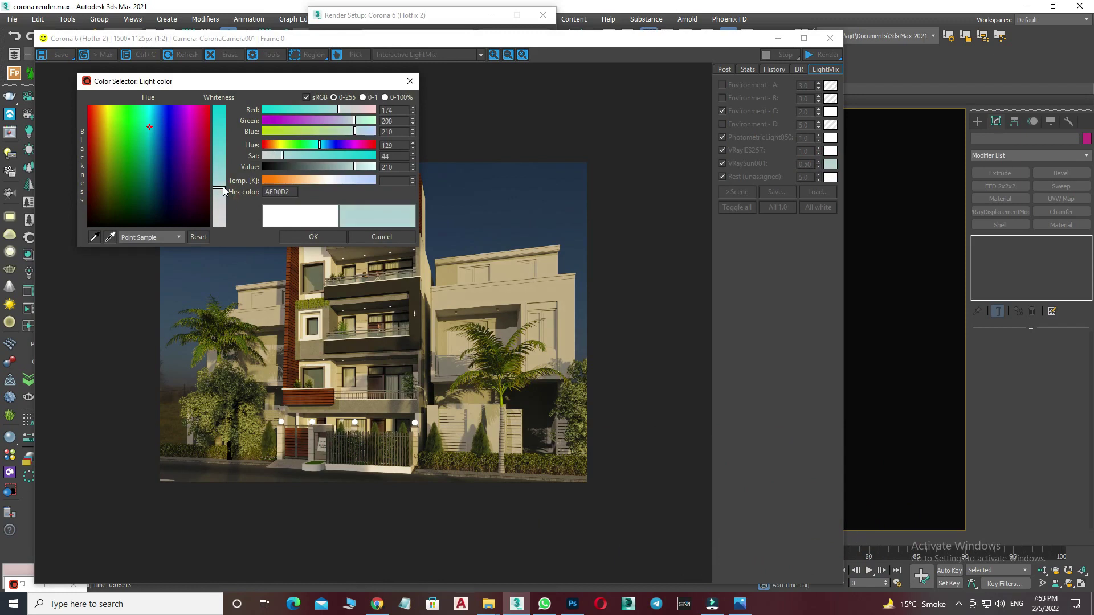
left_click(314, 236)
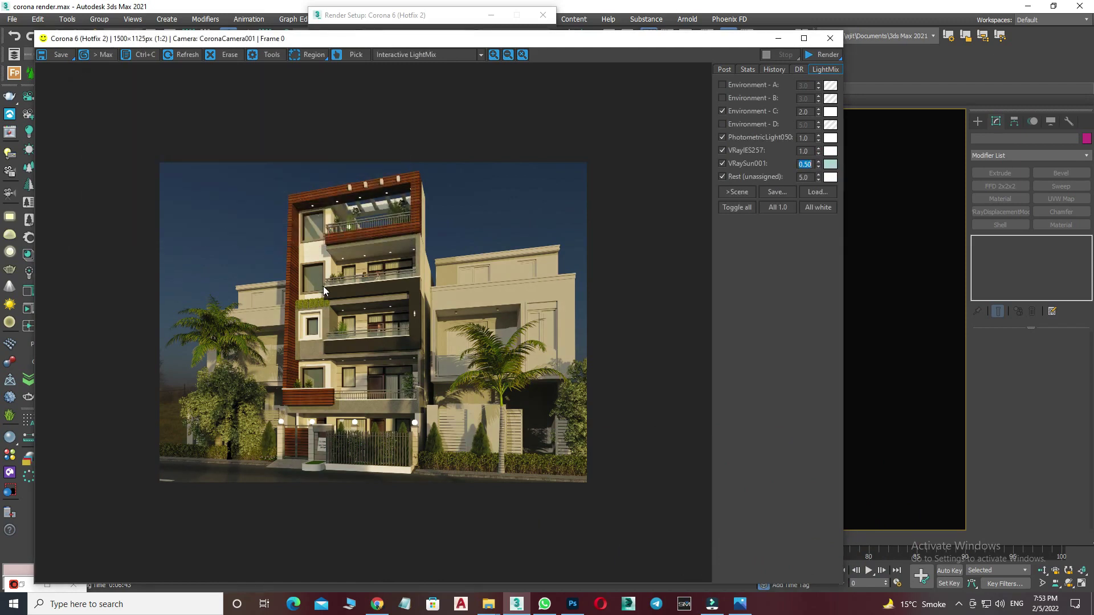
type("1")
key("Return")
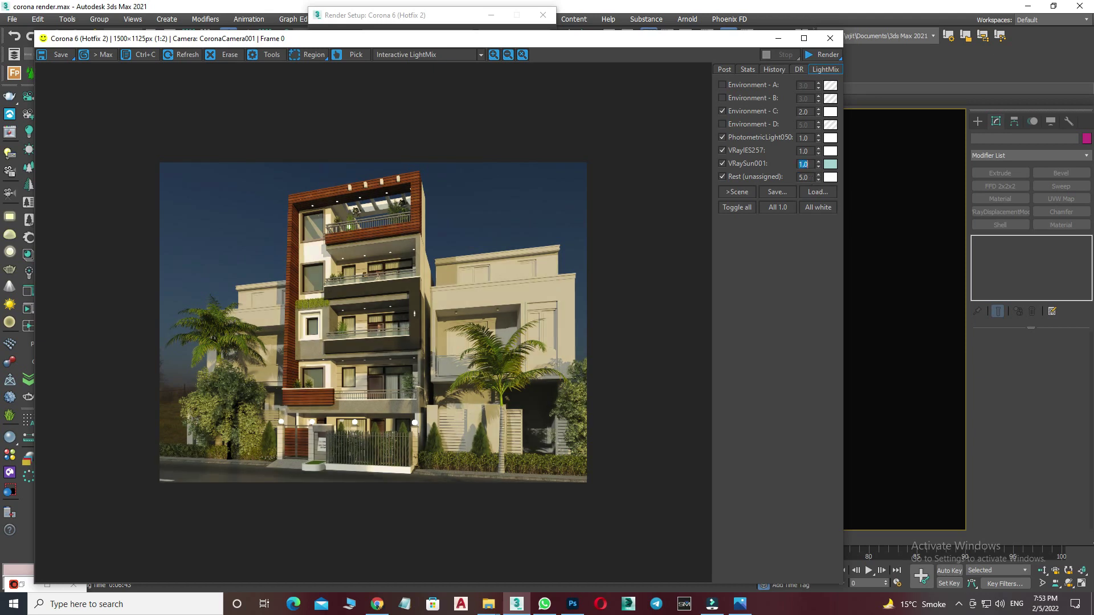
Change the sun tint to a more saturated cyan, 51CDD2
scroll(355, 299, "up", 1)
left_click(831, 164)
left_click(218, 143)
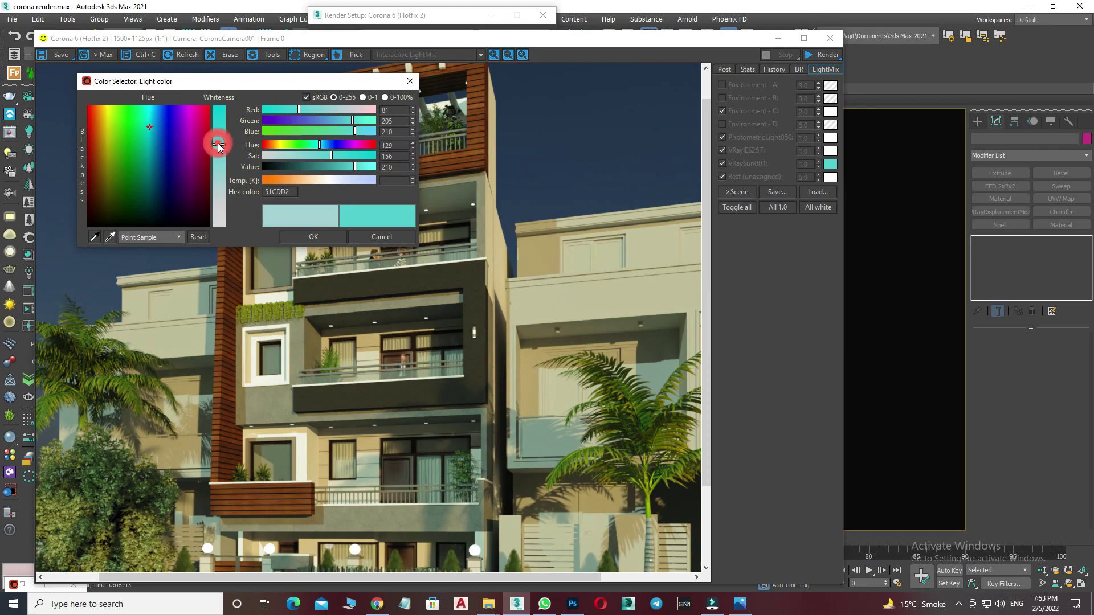